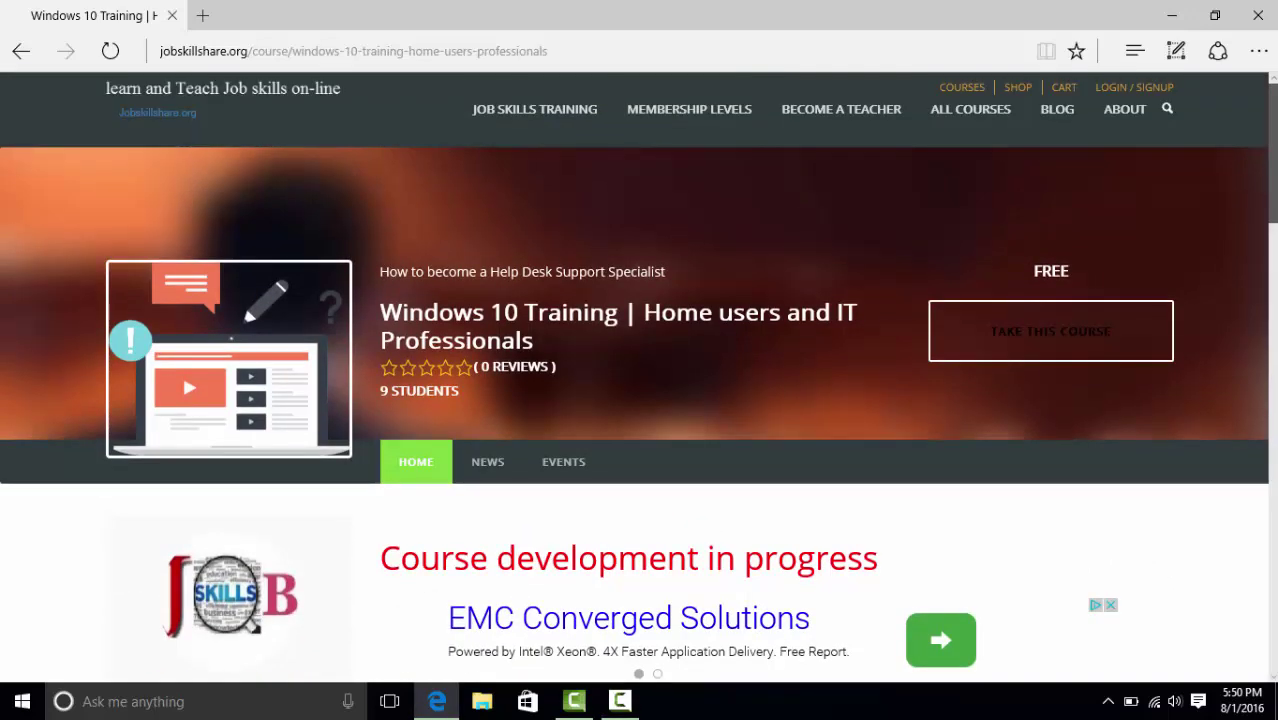
# Step: Find the lesson "How to Set Up a New windows 10 Laptop or Desktop" in the course curriculum, highlight its title and minimize the browser
pyautogui.scroll(-6, 1275, 362)
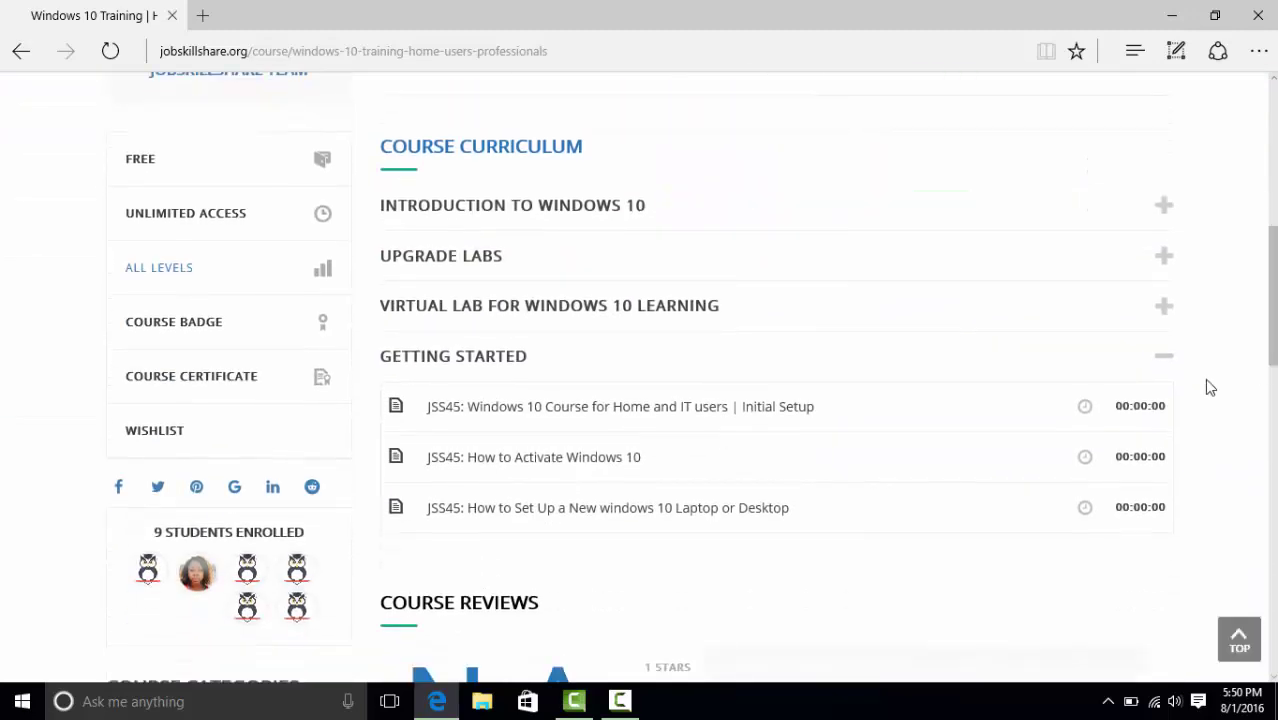
pyautogui.moveTo(465, 507); pyautogui.dragTo(818, 512)
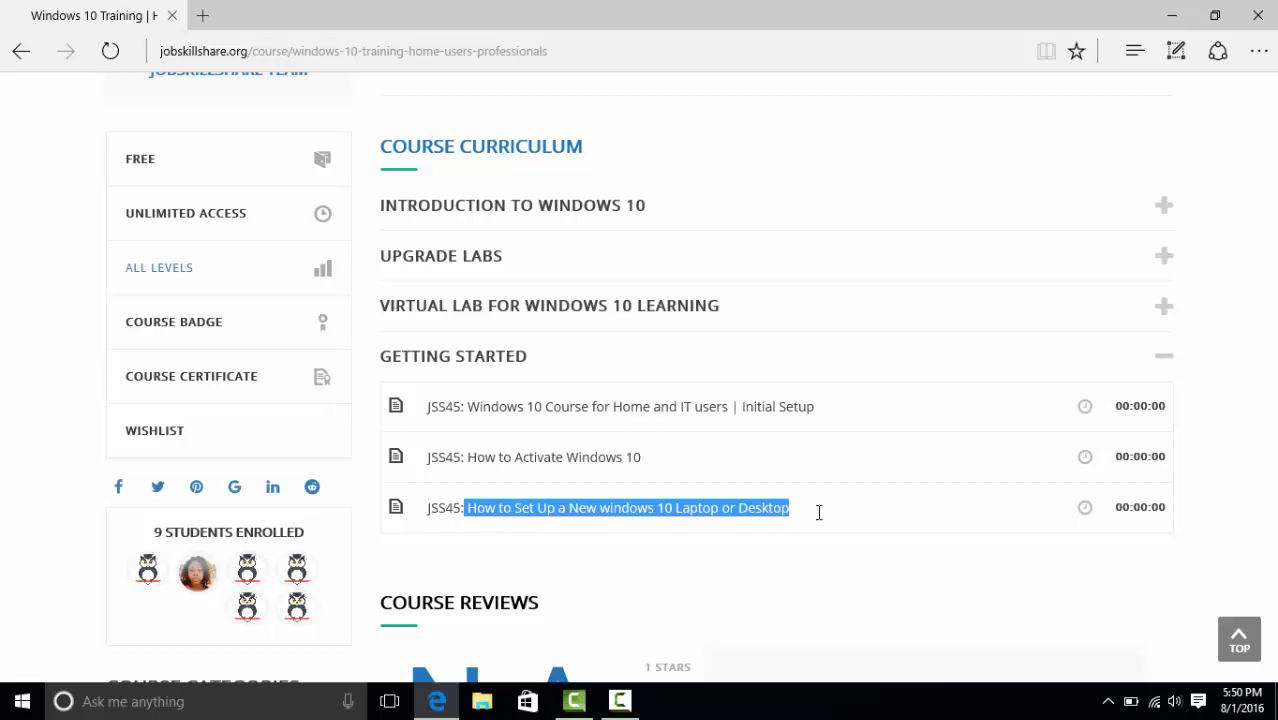
pyautogui.click(1170, 16)
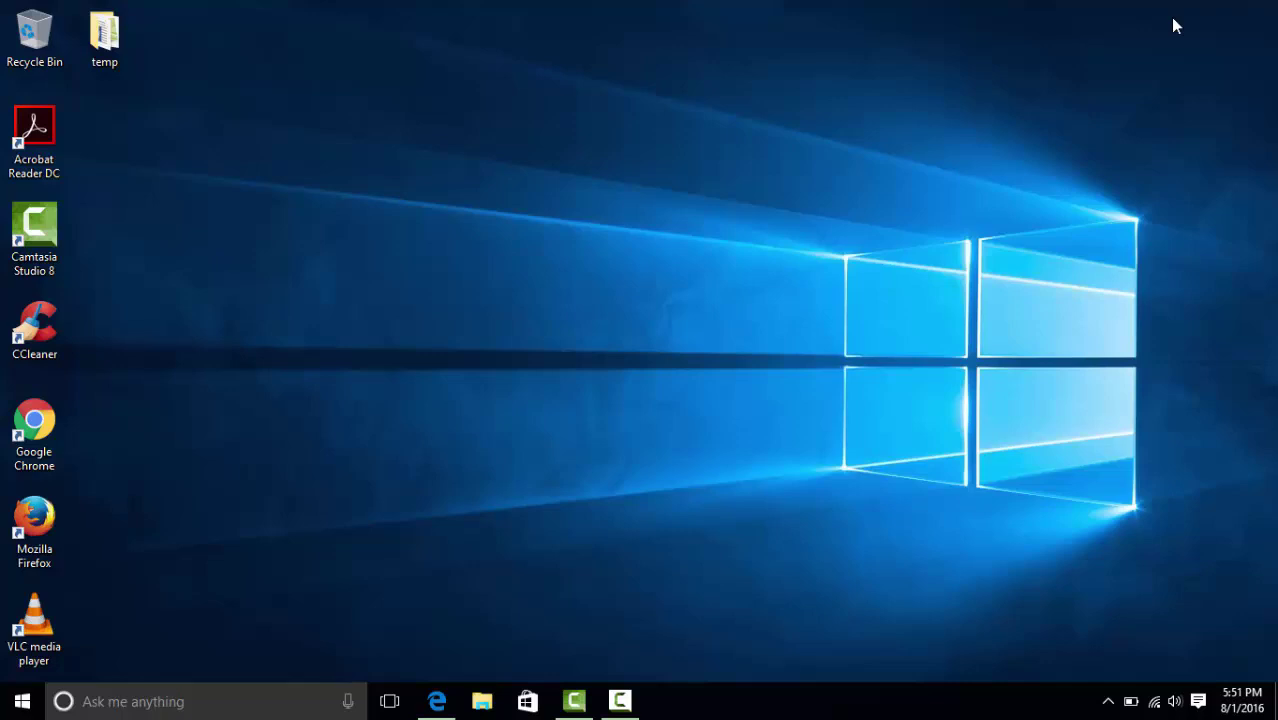
# Step: Open the Display settings from the desktop
pyautogui.rightClick(511, 186)
pyautogui.moveTo(588, 206)
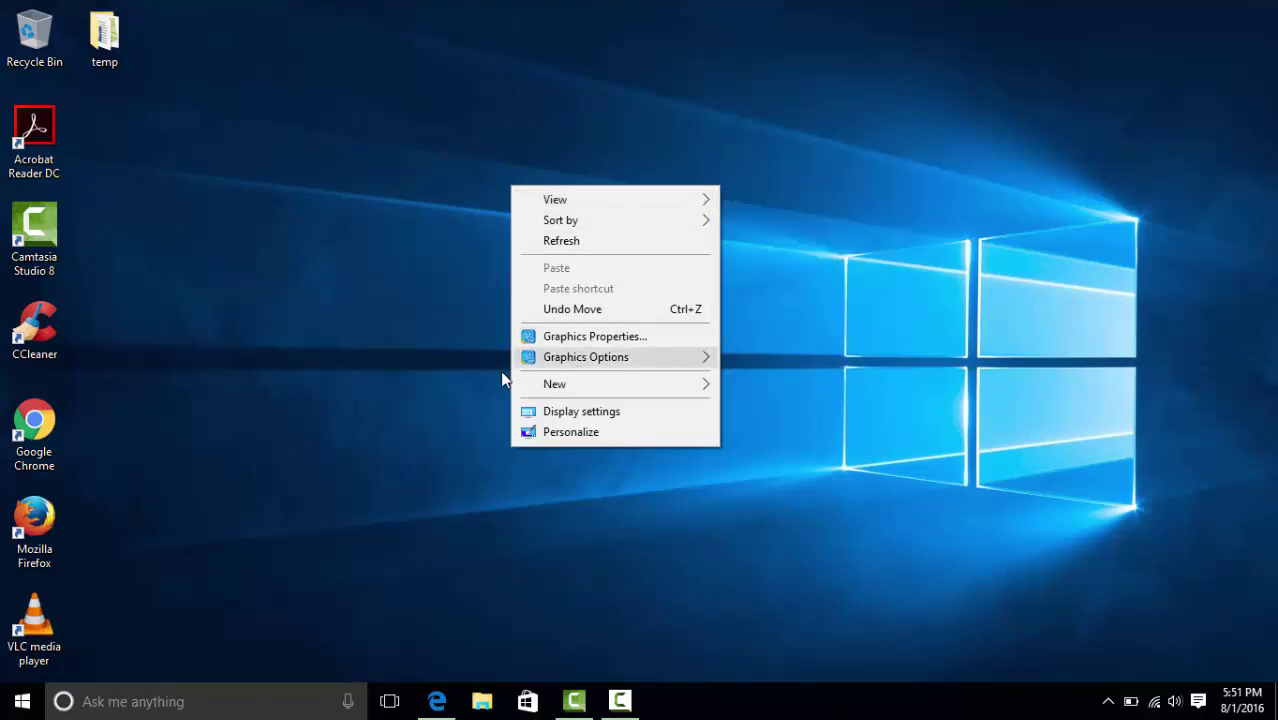
pyautogui.moveTo(550, 392)
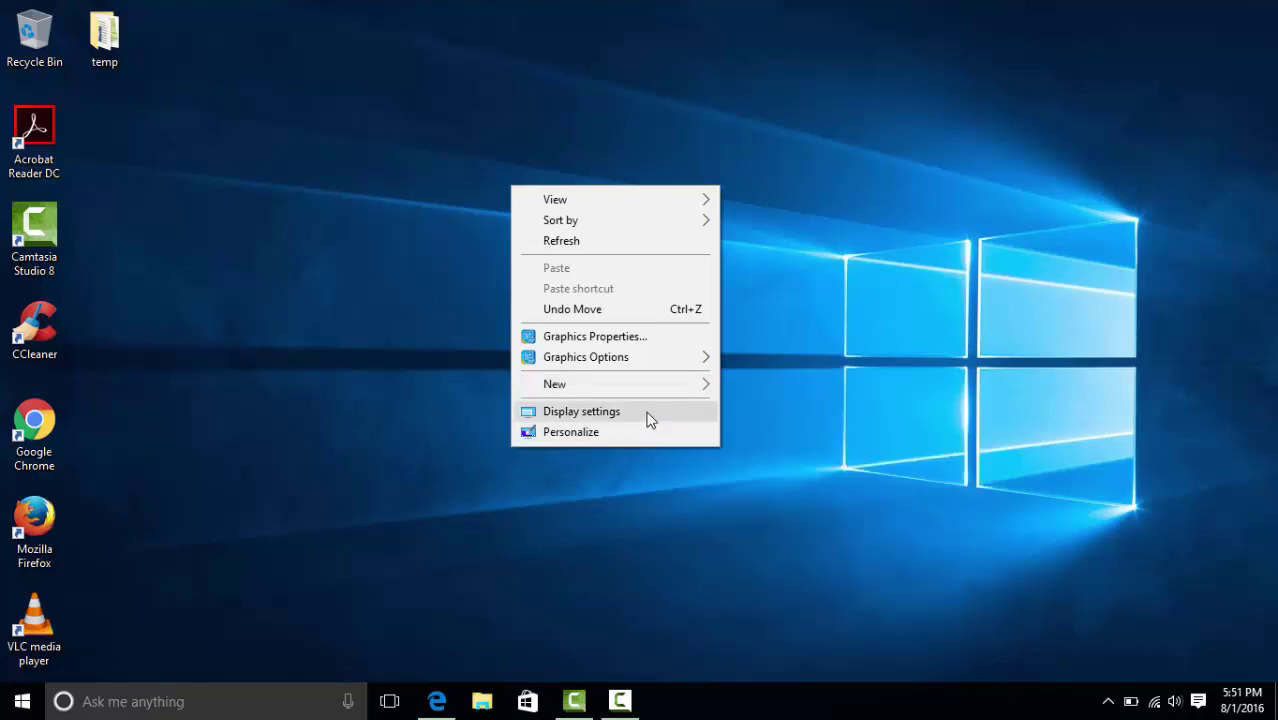
pyautogui.click(648, 417)
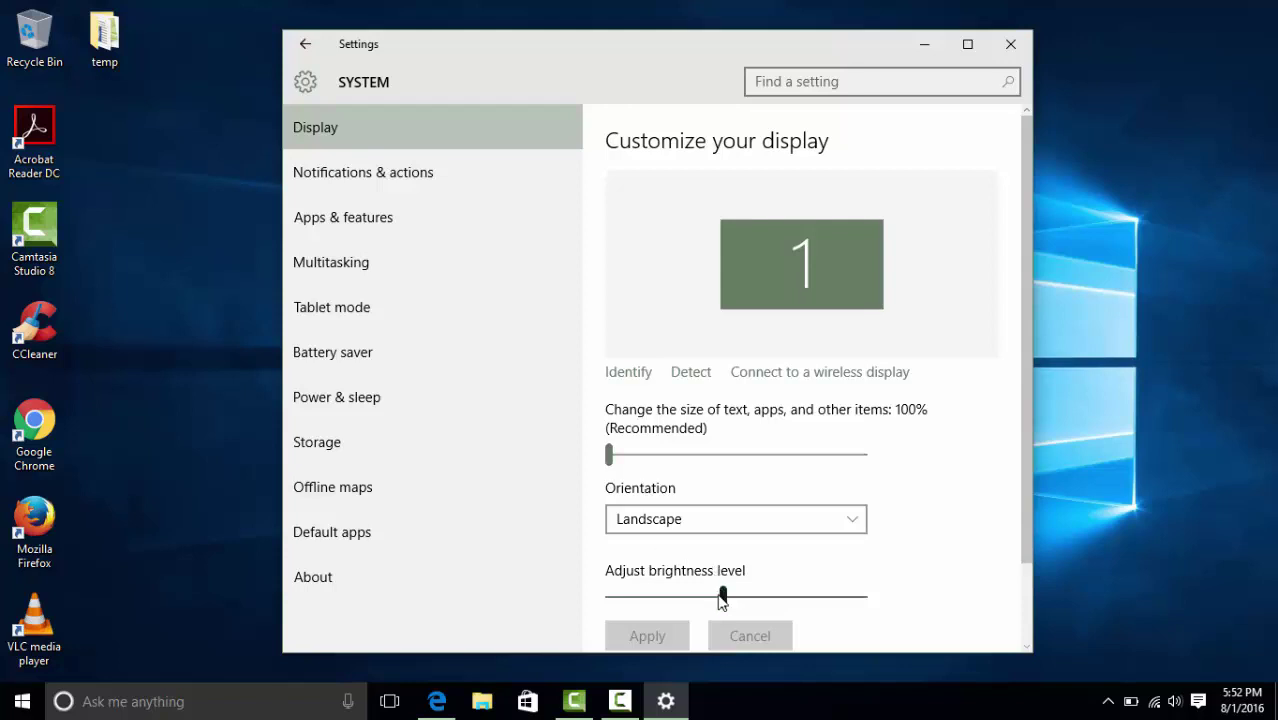
# Step: Try a lower screen brightness level, and set the brightness slightly above the middle of its range
pyautogui.click(675, 599)
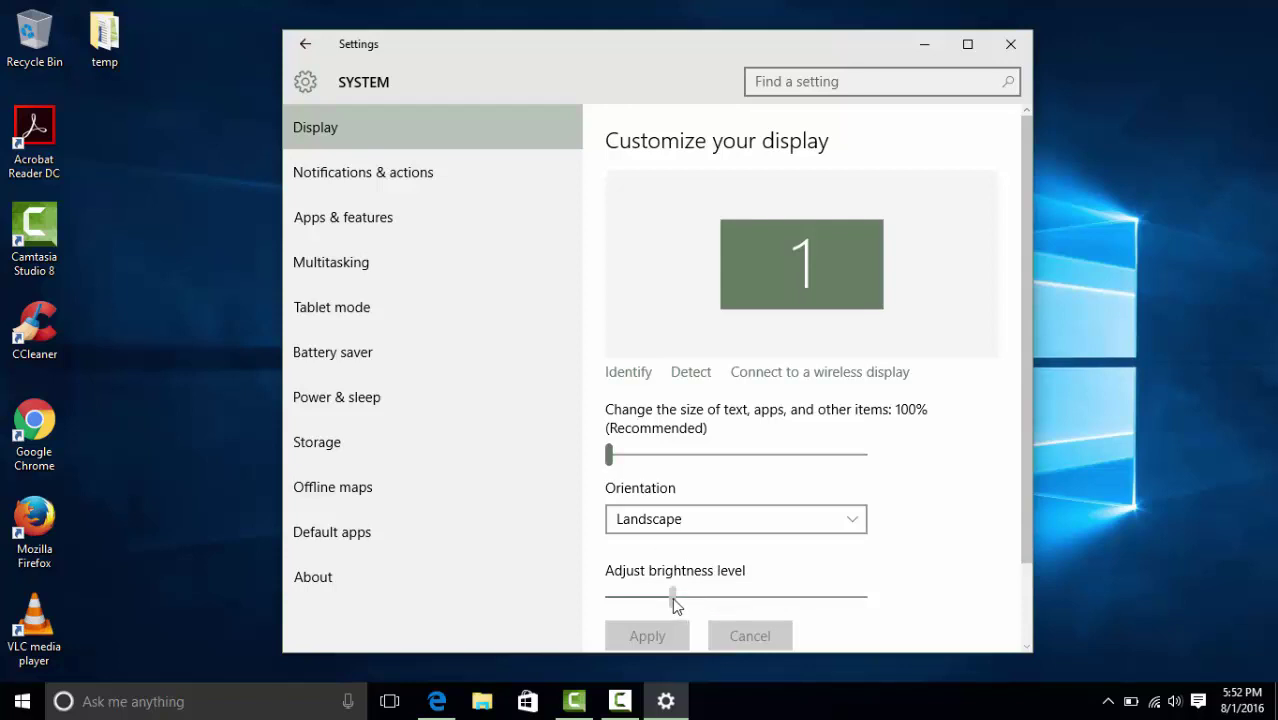
pyautogui.moveTo(673, 598); pyautogui.dragTo(668, 598)
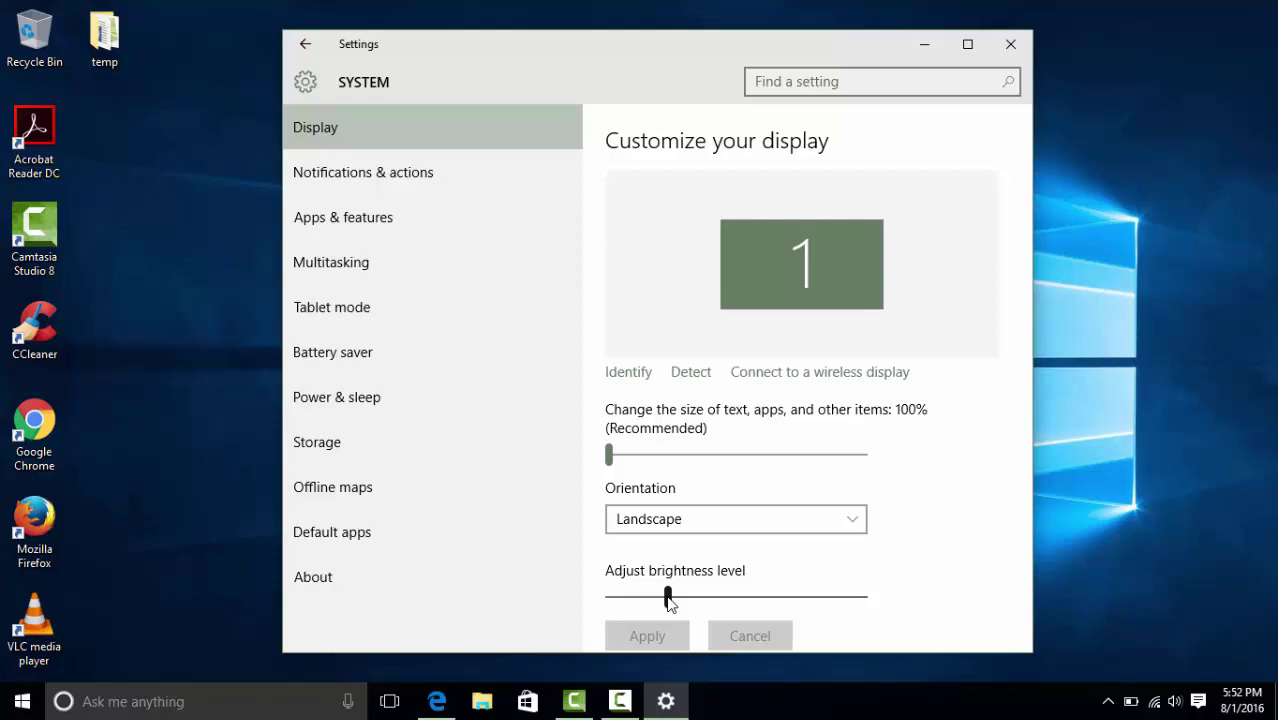
pyautogui.moveTo(668, 598); pyautogui.dragTo(746, 600)
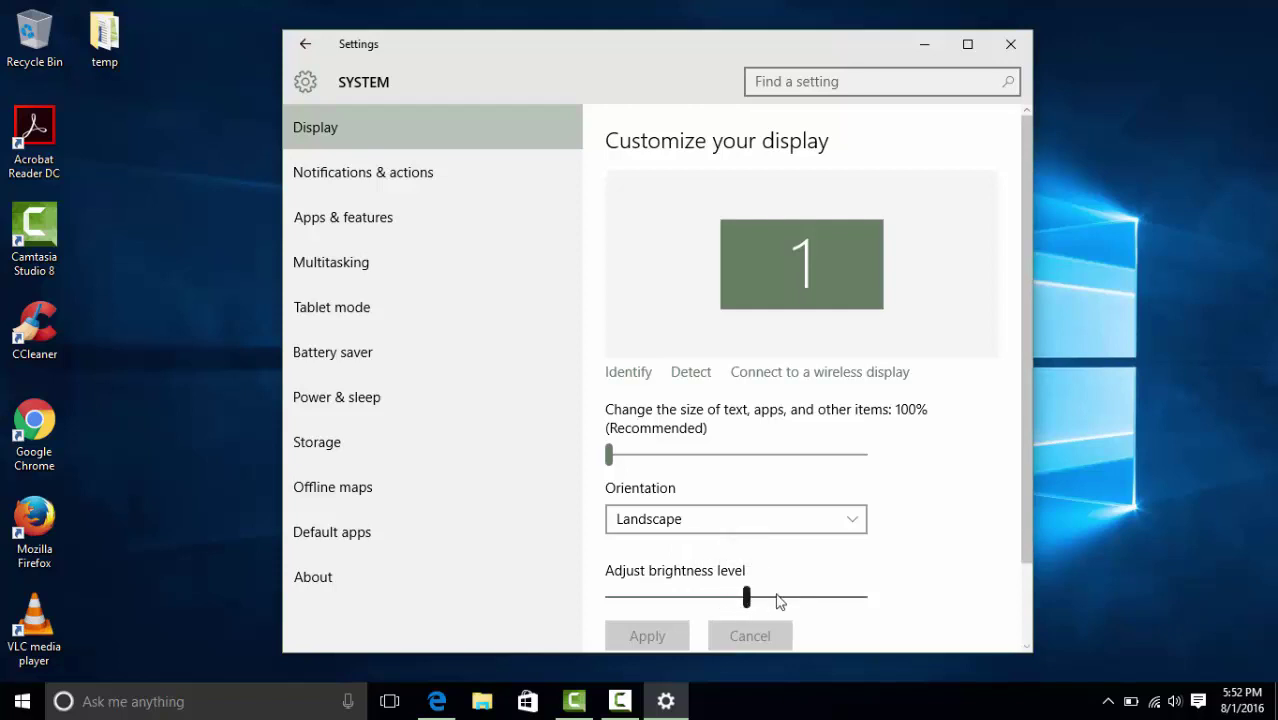
# Step: Review the Notifications & actions settings, including quick actions, notification switches and the apps allowed to show notifications
pyautogui.click(405, 177)
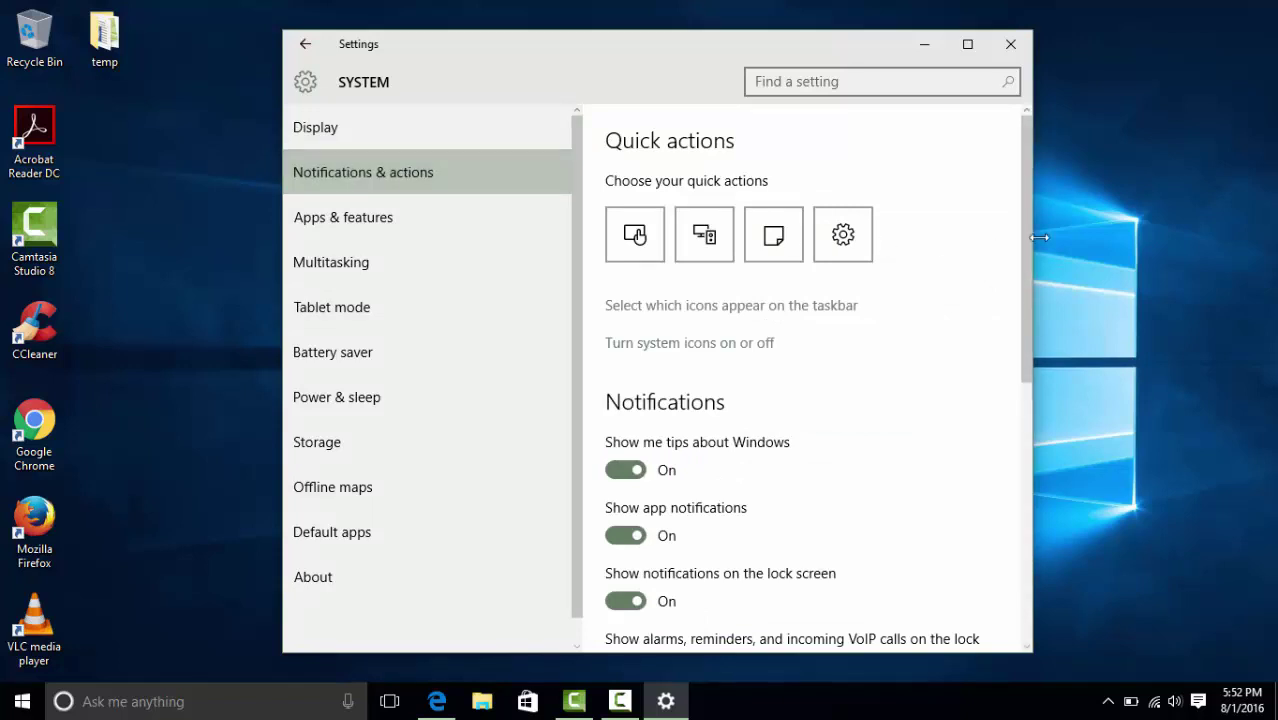
pyautogui.moveTo(1030, 242); pyautogui.dragTo(1028, 402)
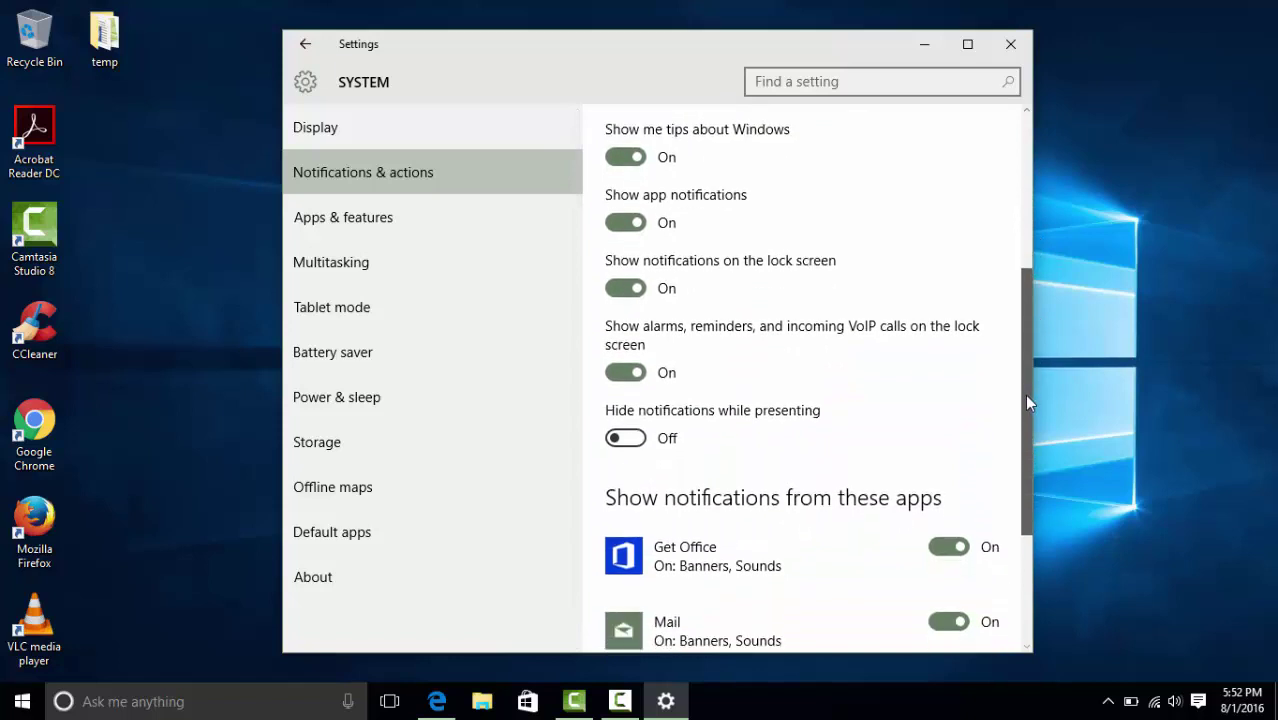
pyautogui.moveTo(1023, 493); pyautogui.dragTo(1032, 550)
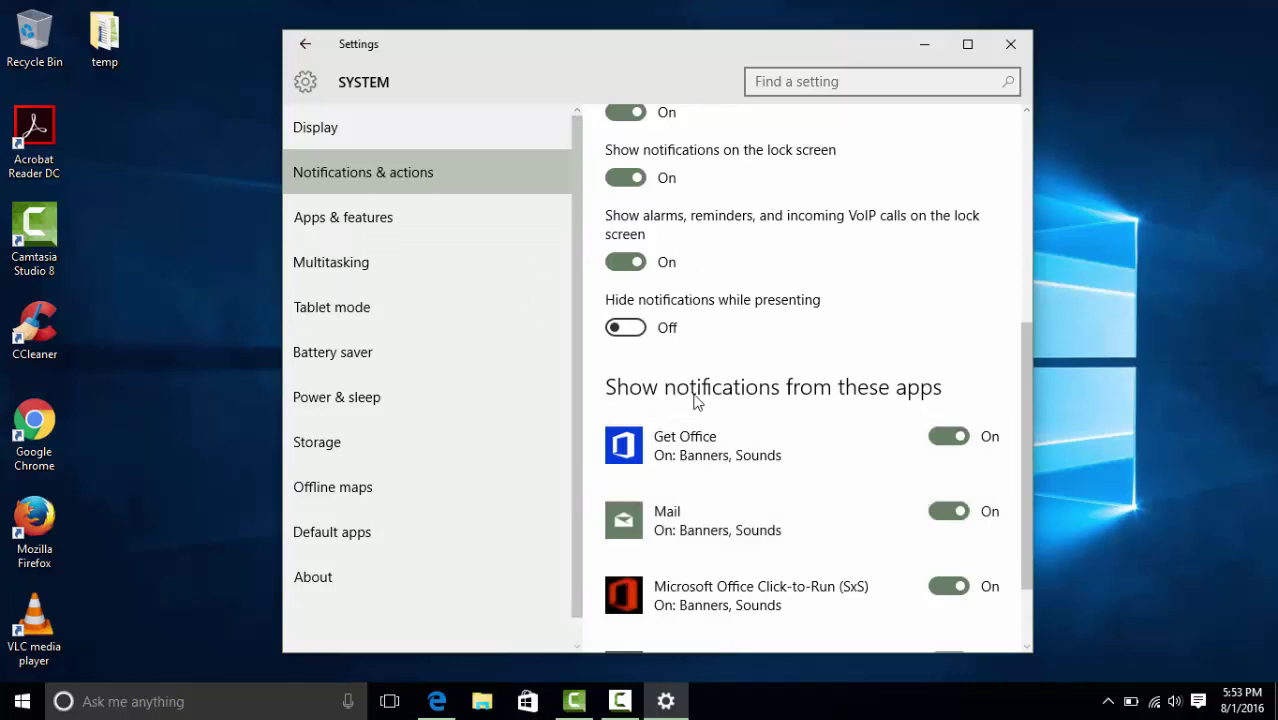
pyautogui.moveTo(1030, 430); pyautogui.dragTo(1001, 228)
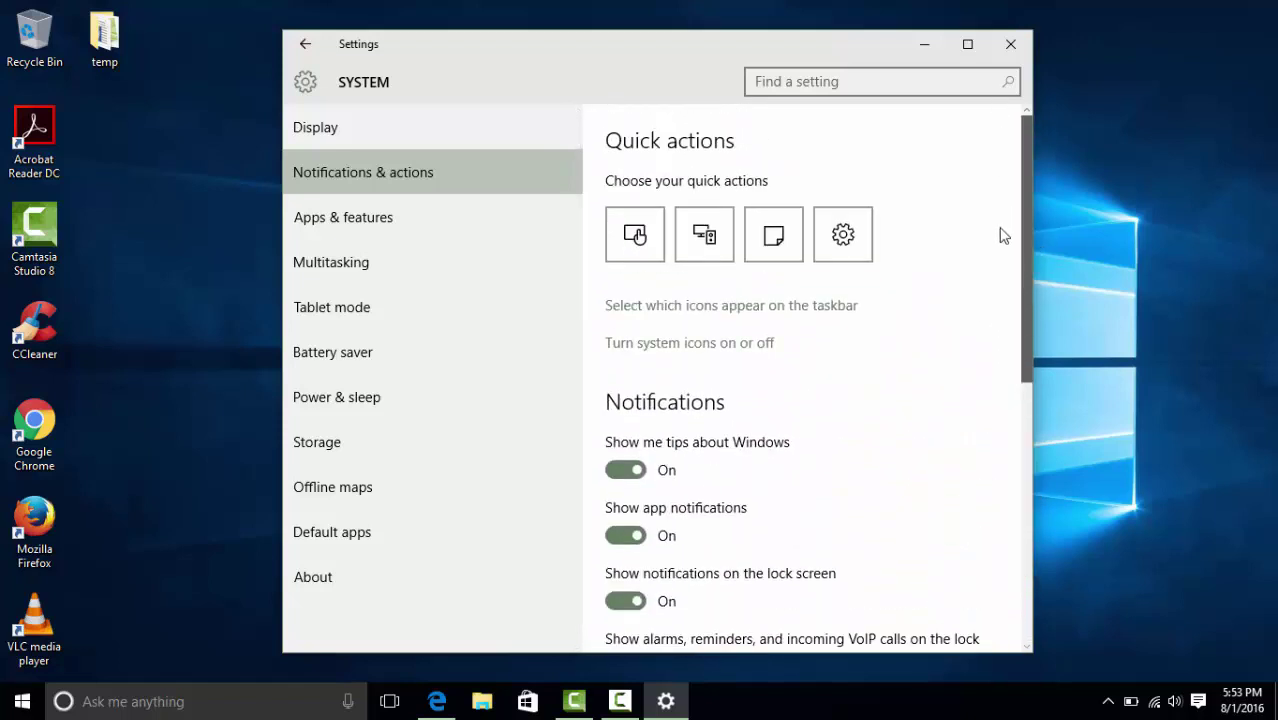
# Step: Open the Apps & features settings, and open Control Panel's Programs and Features list for uninstalling programs
pyautogui.click(369, 217)
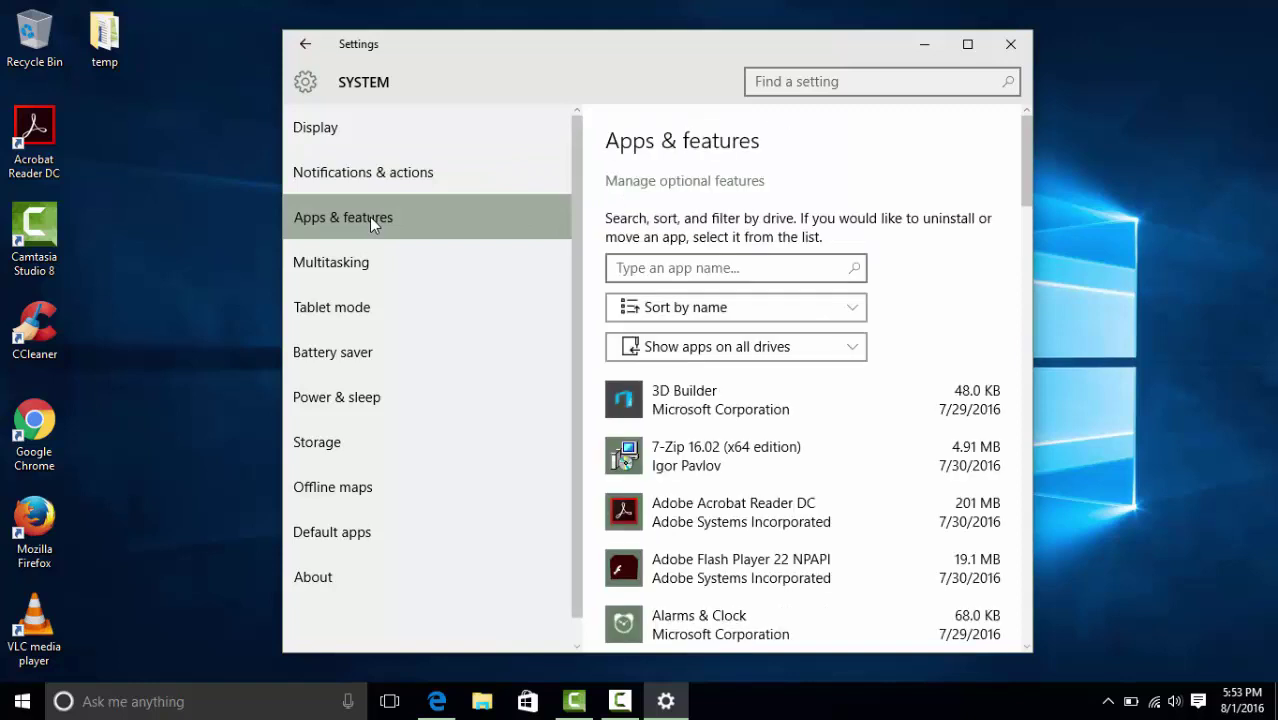
pyautogui.rightClick(8, 697)
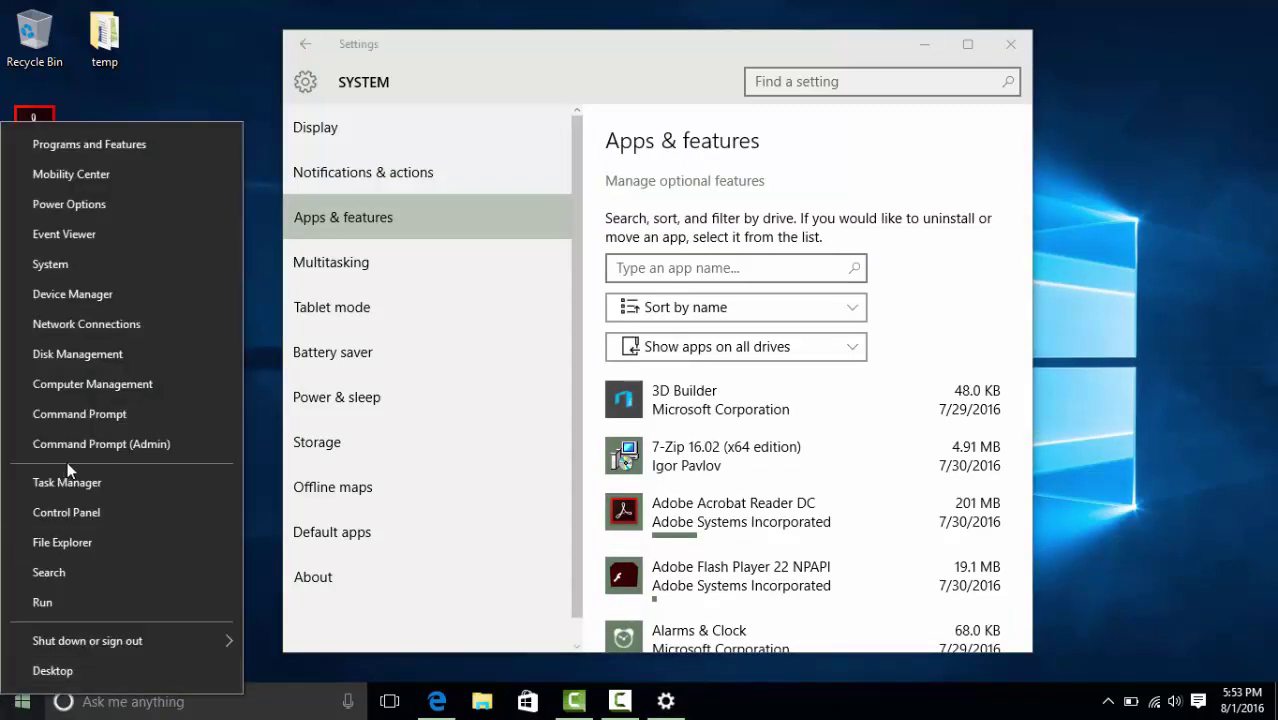
pyautogui.click(90, 512)
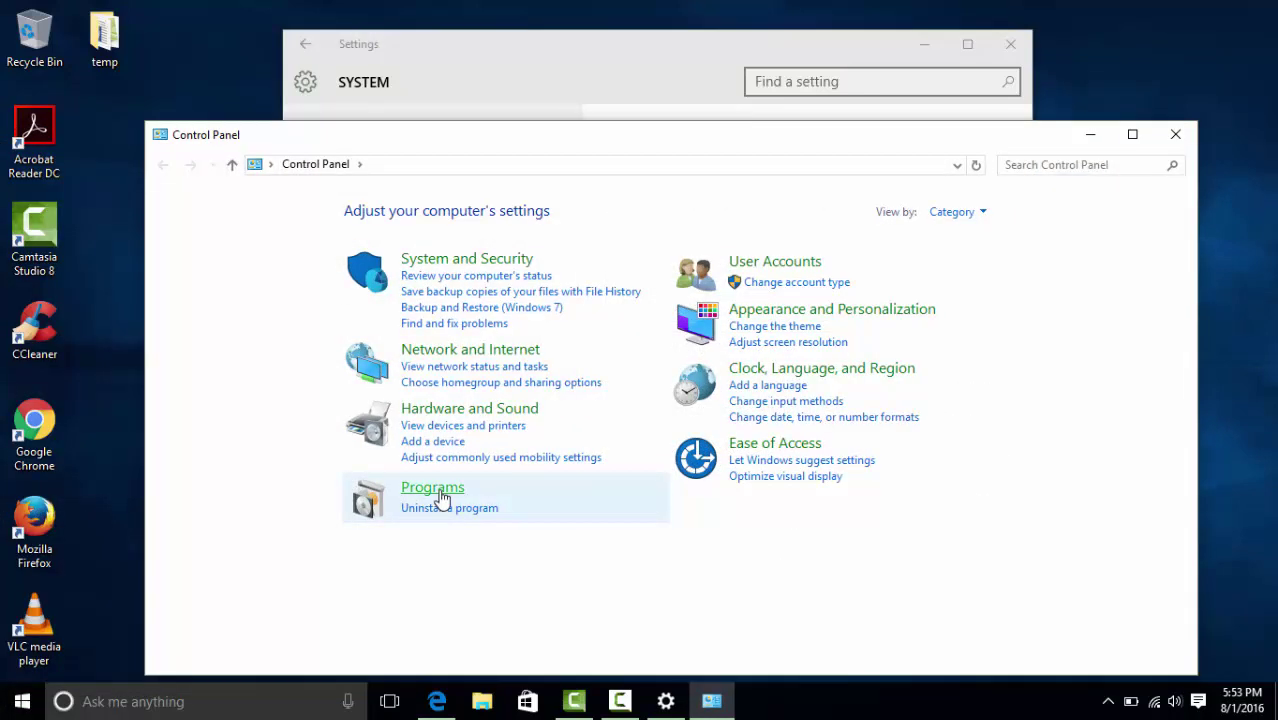
pyautogui.click(438, 493)
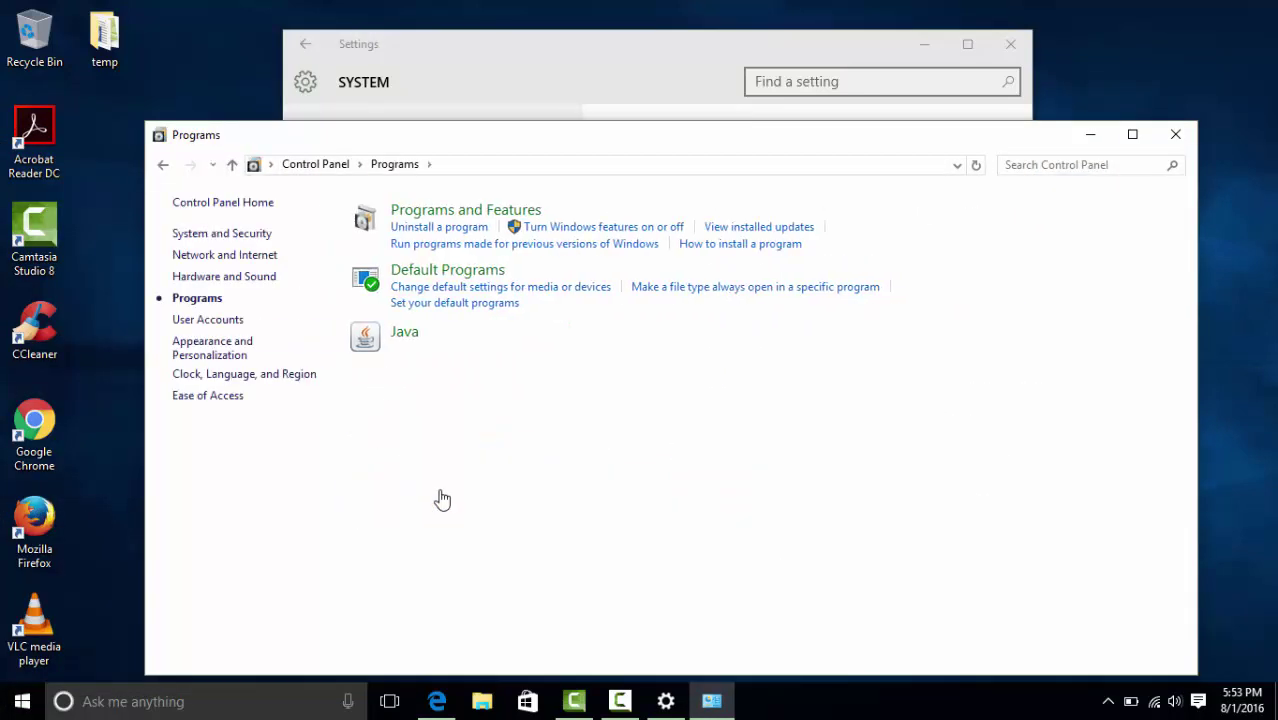
pyautogui.click(445, 227)
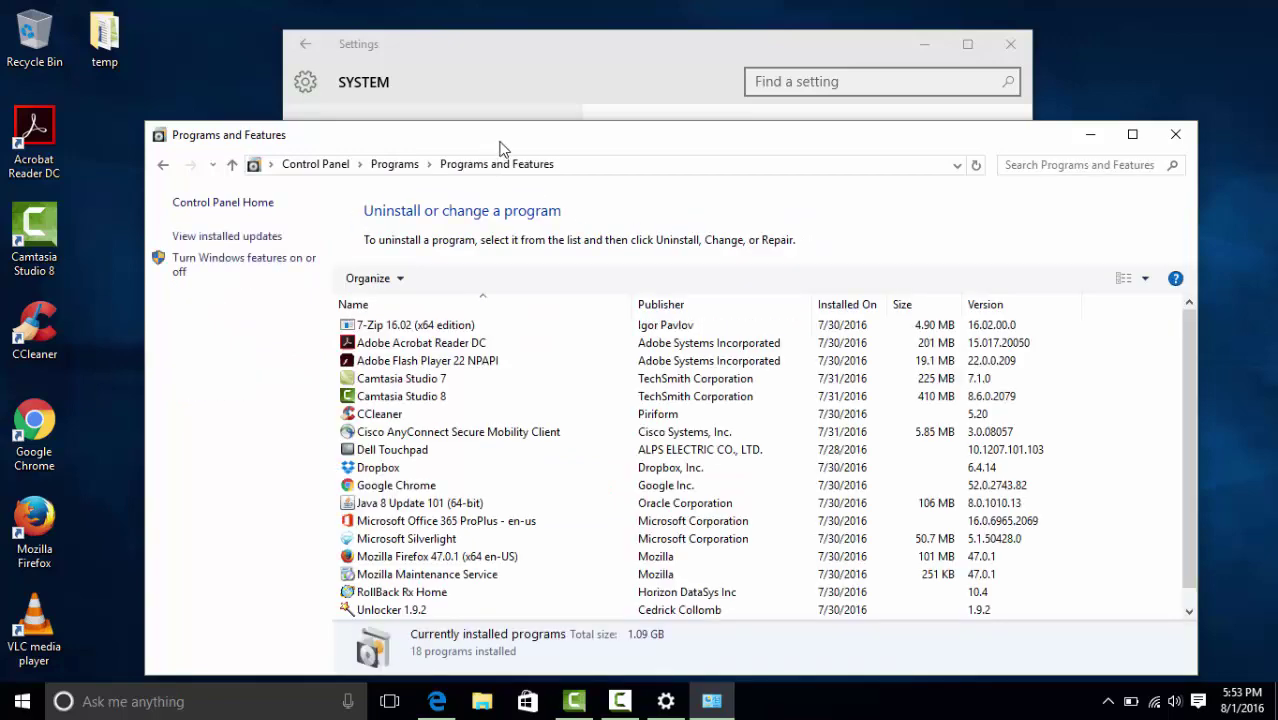
# Step: Arrange the Settings and Programs and Features windows side by side, and expand the 3D Builder entry in Apps & features
pyautogui.moveTo(497, 142); pyautogui.dragTo(1197, 123)
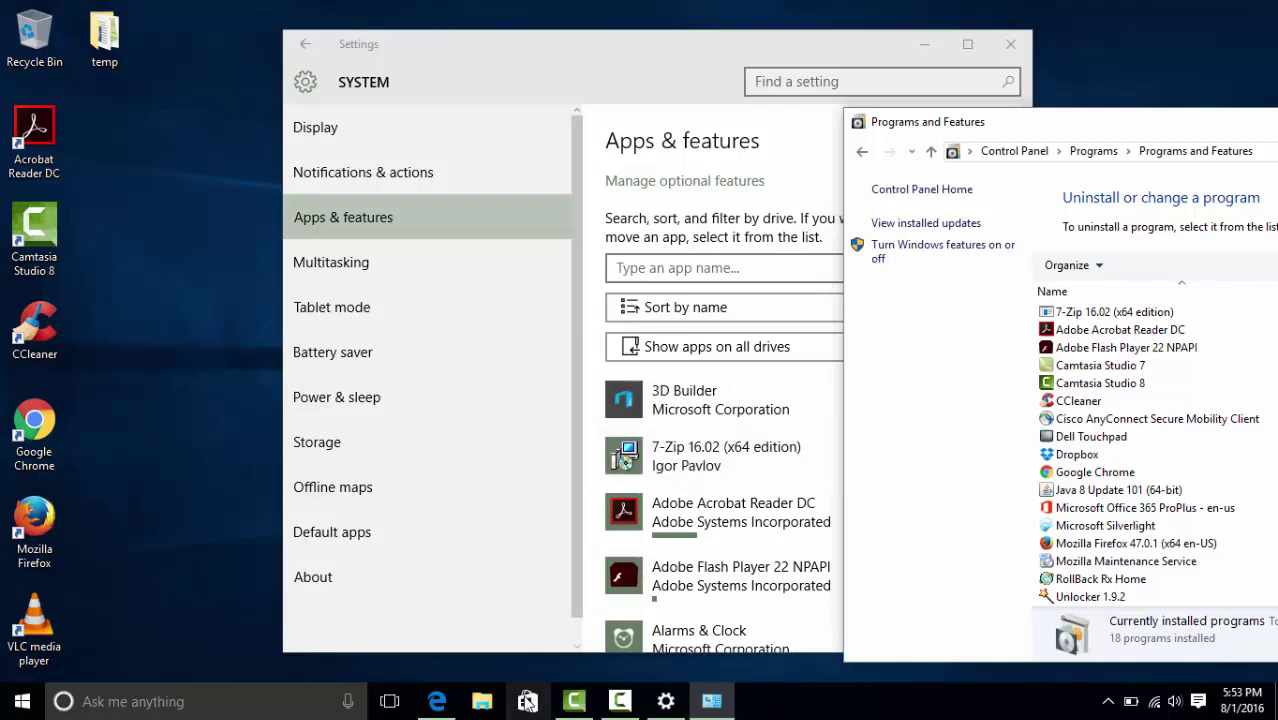
pyautogui.click(727, 414)
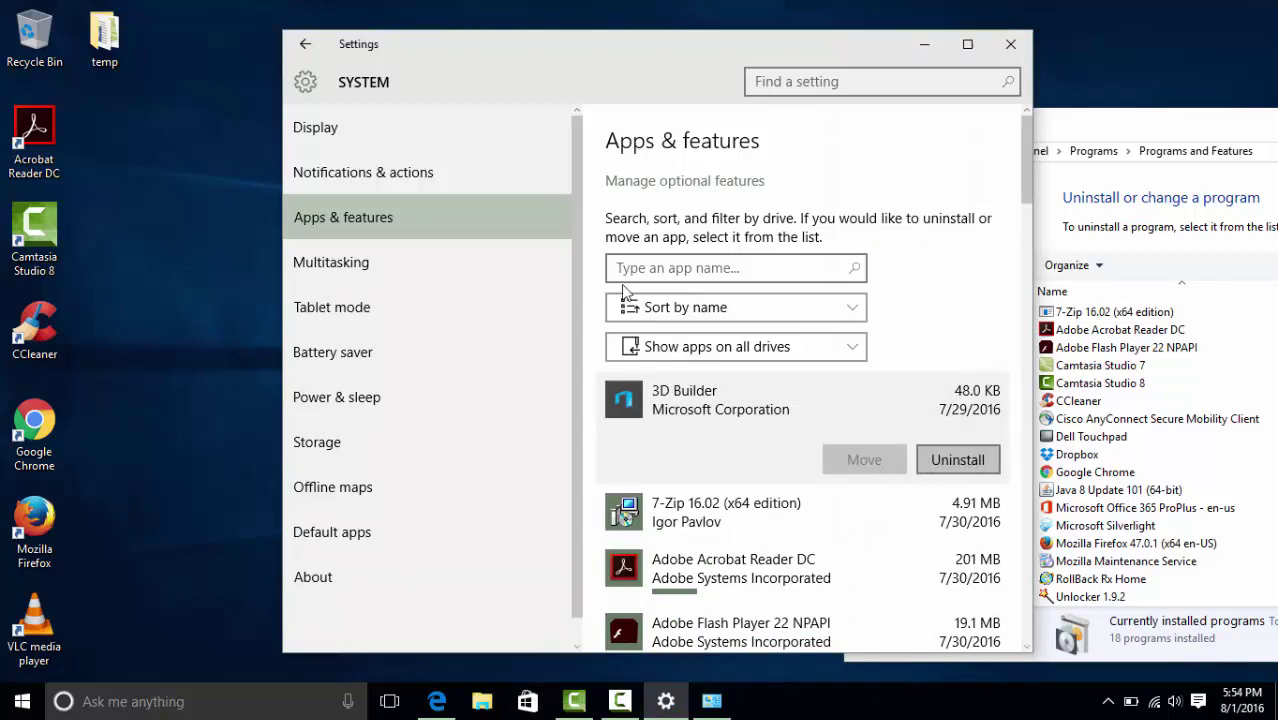
pyautogui.moveTo(620, 58); pyautogui.dragTo(450, 74)
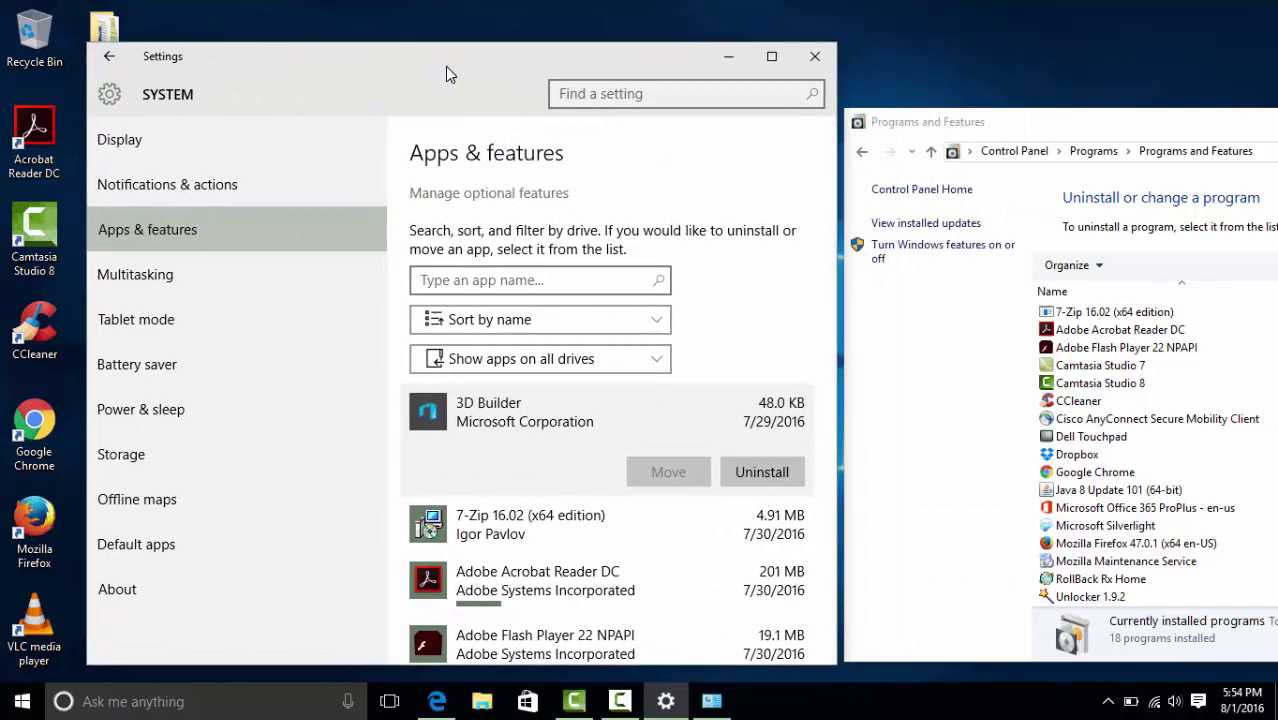
pyautogui.moveTo(1063, 124); pyautogui.dragTo(913, 128)
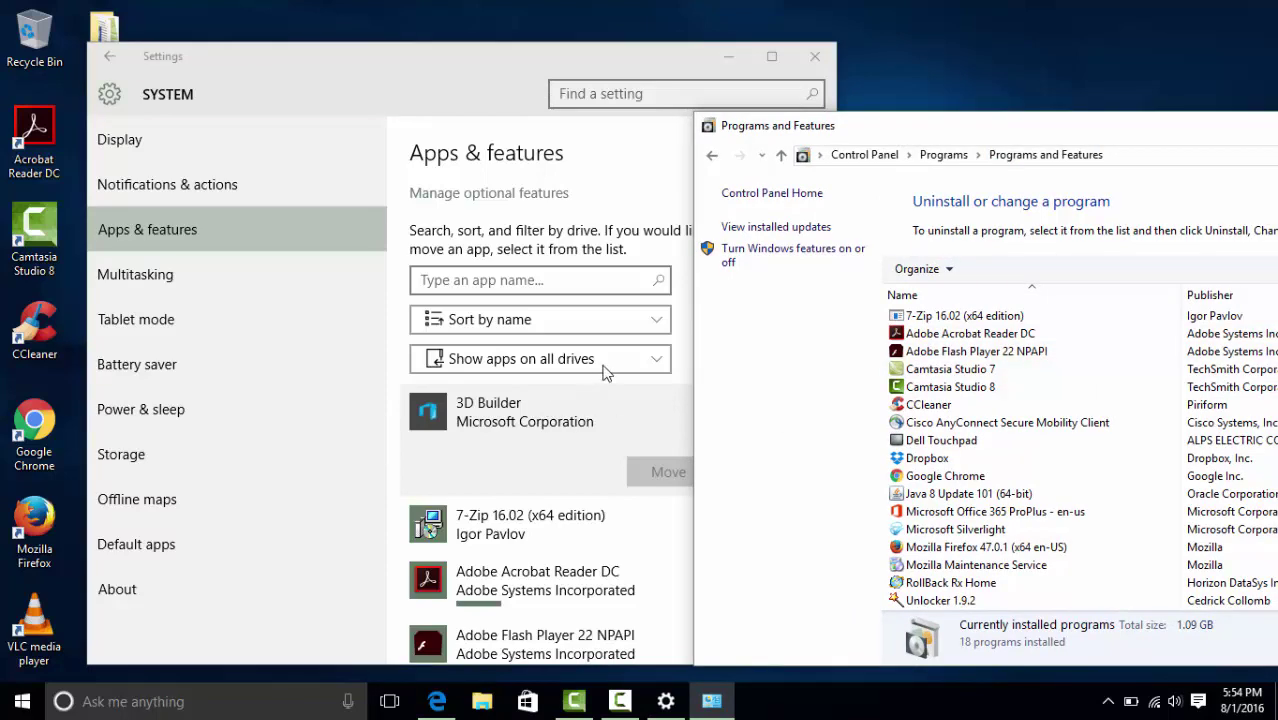
pyautogui.moveTo(567, 58)
pyautogui.mouseDown()
pyautogui.moveTo(571, 42)
pyautogui.moveTo(546, 51)
pyautogui.mouseUp()
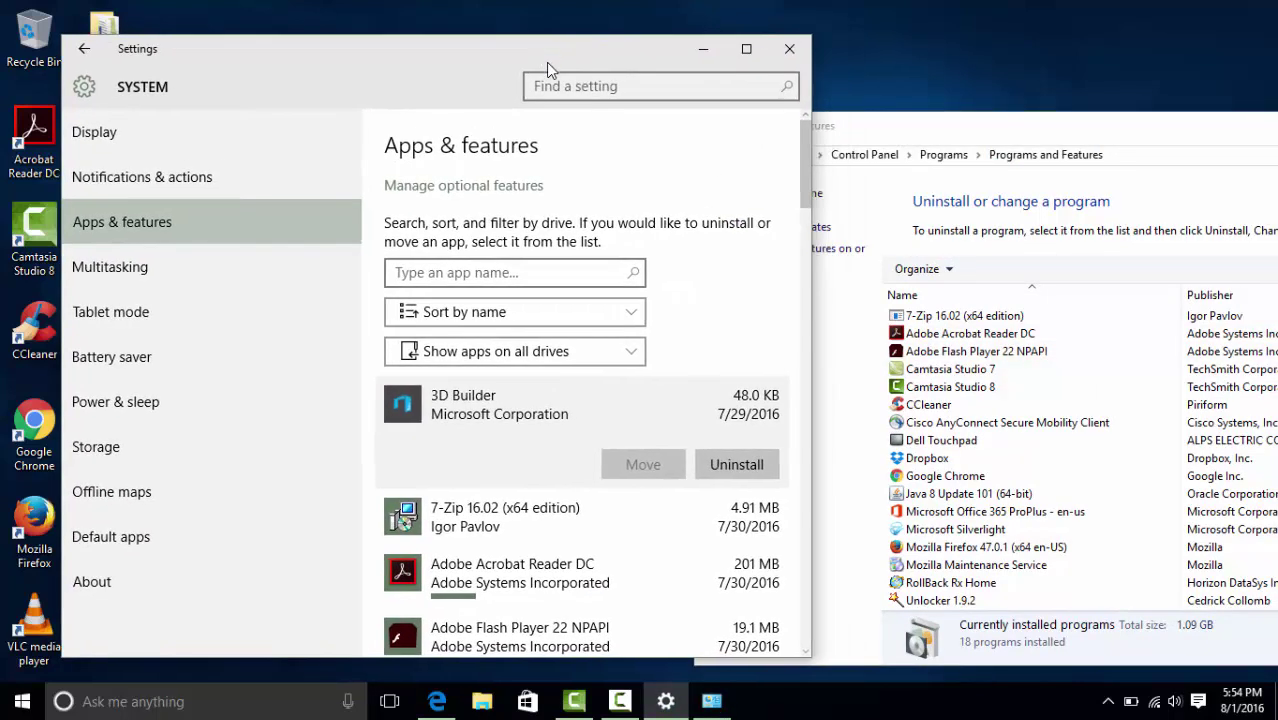
# Step: Compare the options for 7-Zip 16.02 (x64 edition) by selecting it in both Apps & features and Programs and Features
pyautogui.rightClick(21, 702)
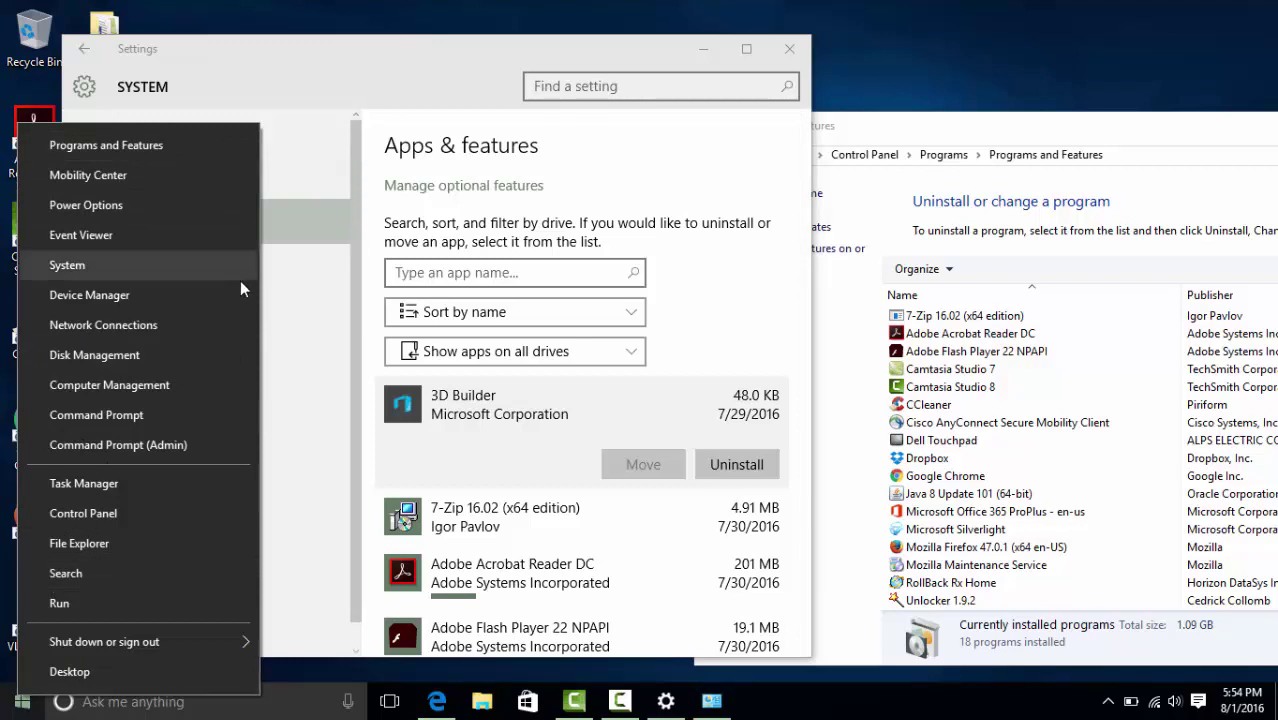
pyautogui.click(369, 64)
pyautogui.moveTo(472, 59); pyautogui.dragTo(650, 51)
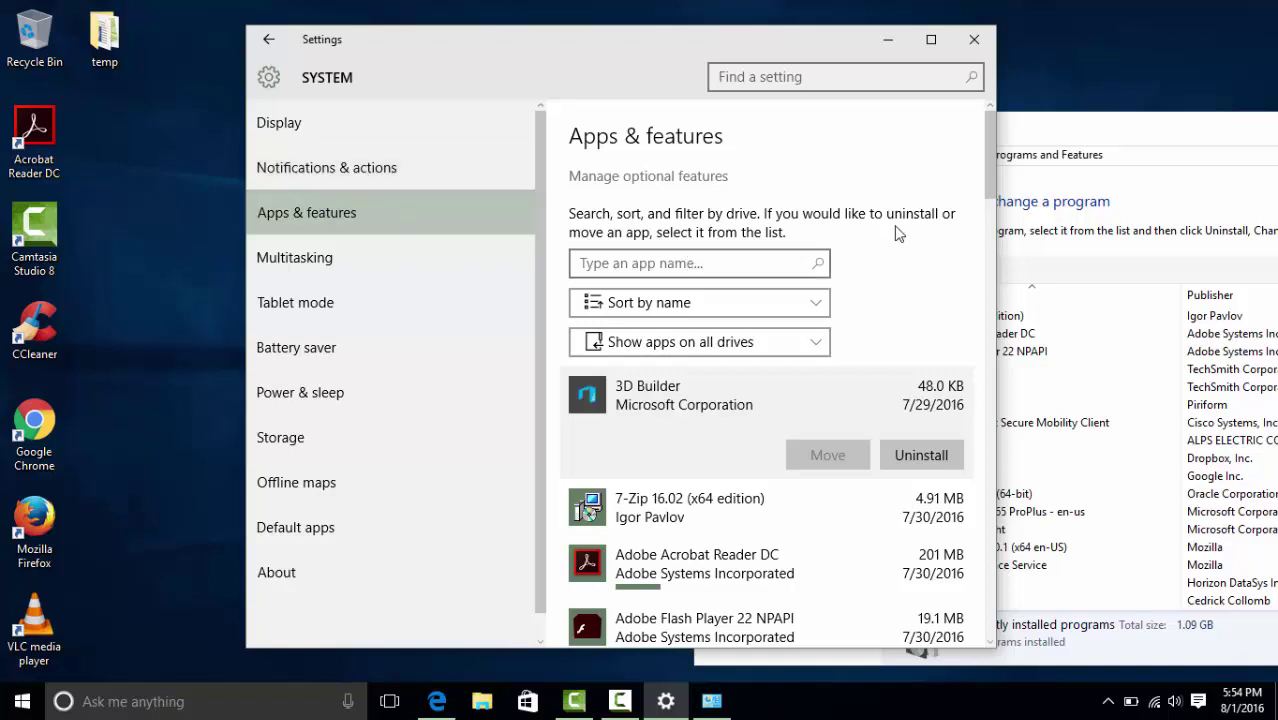
pyautogui.scroll(-1, 985, 190)
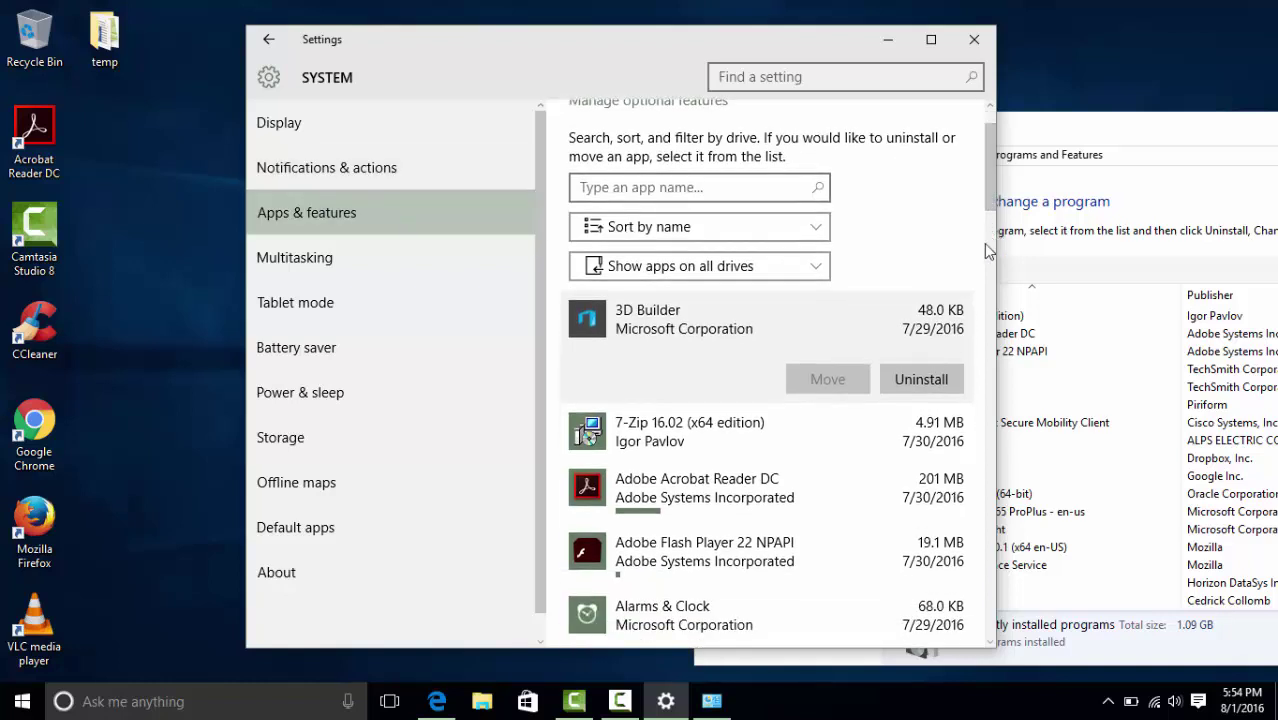
pyautogui.click(829, 437)
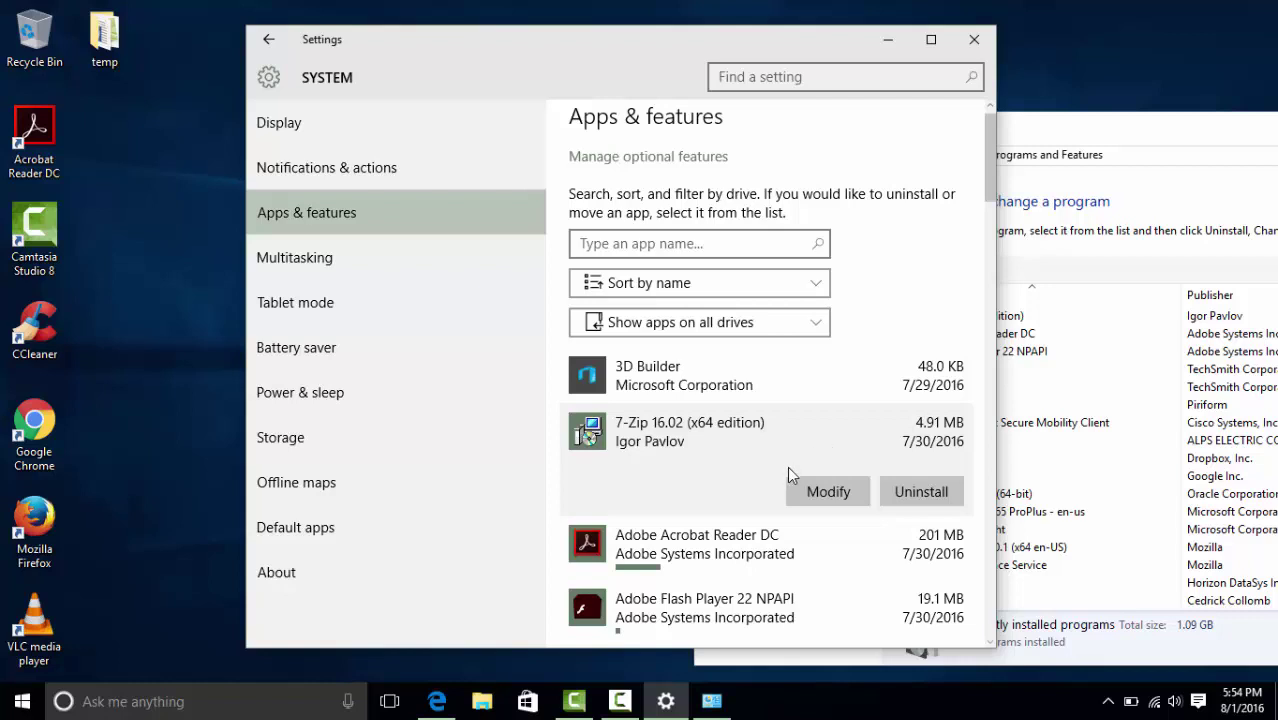
pyautogui.click(827, 497)
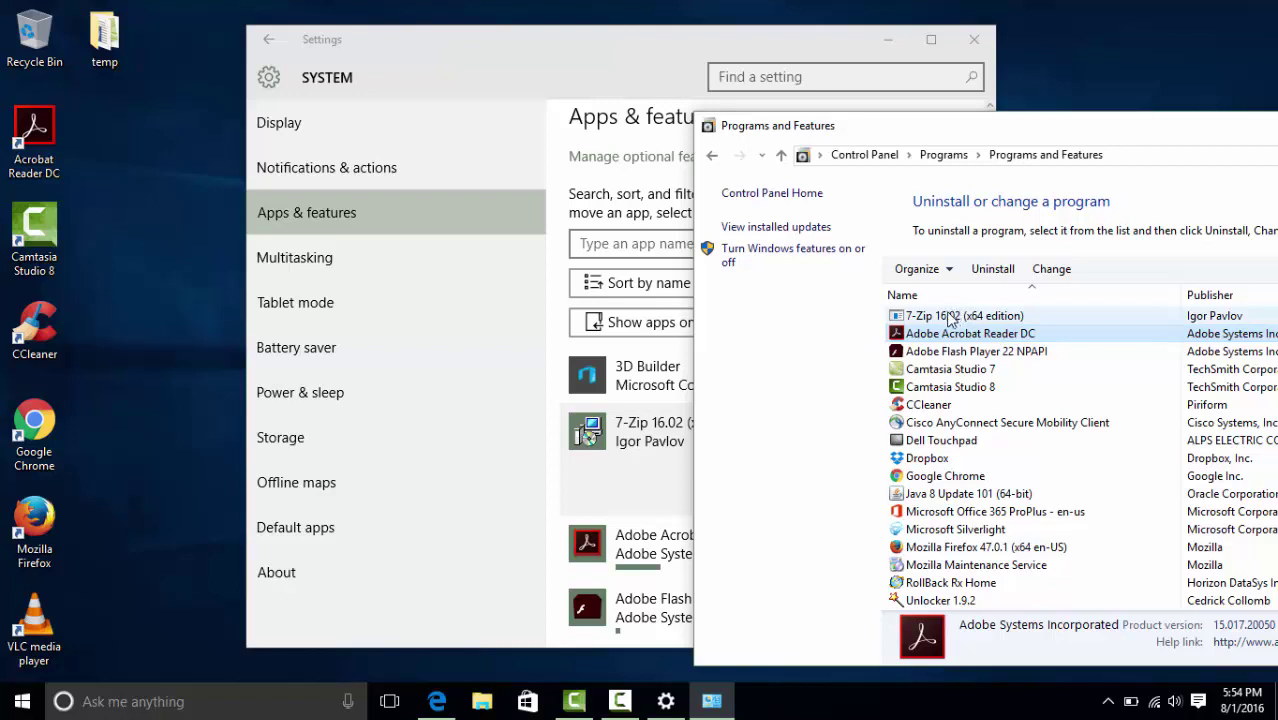
pyautogui.click(966, 316)
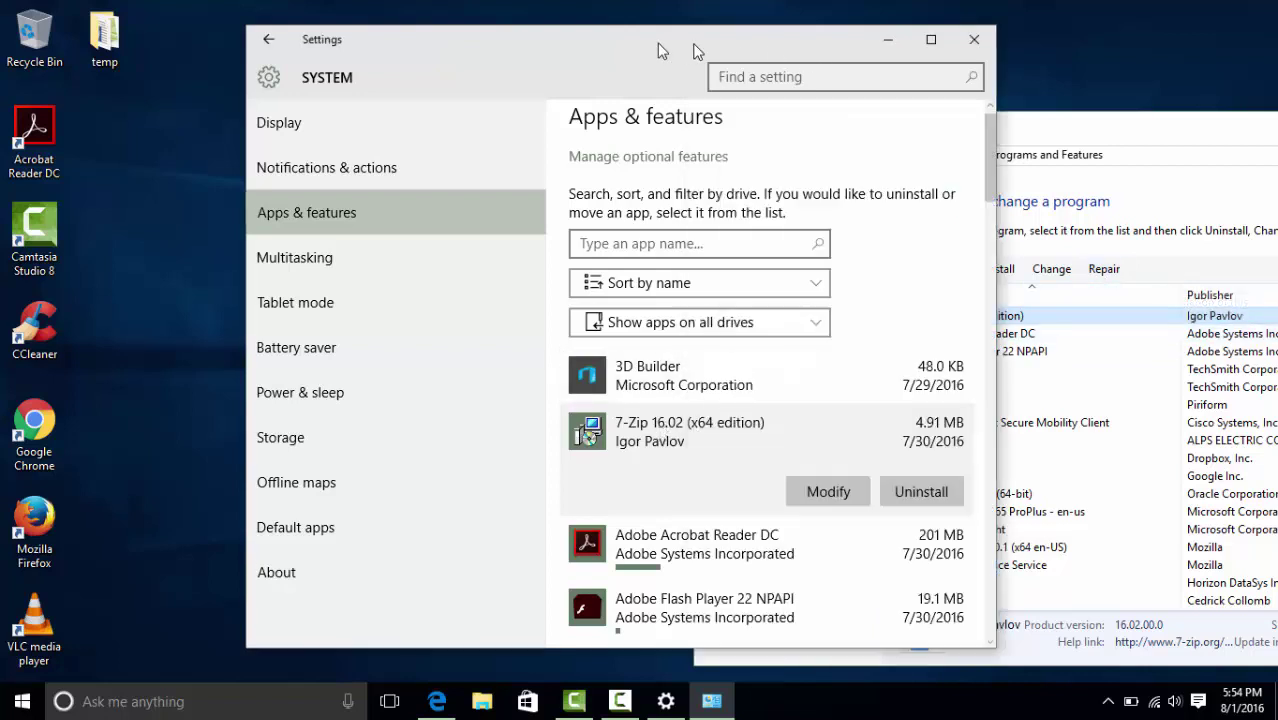
# Step: Examine the move and uninstall options for Alarms & Clock, App connector, Calculator and Camera in the Apps & features list
pyautogui.moveTo(695, 48); pyautogui.dragTo(605, 43)
pyautogui.moveTo(902, 181); pyautogui.dragTo(904, 236)
pyautogui.click(668, 368)
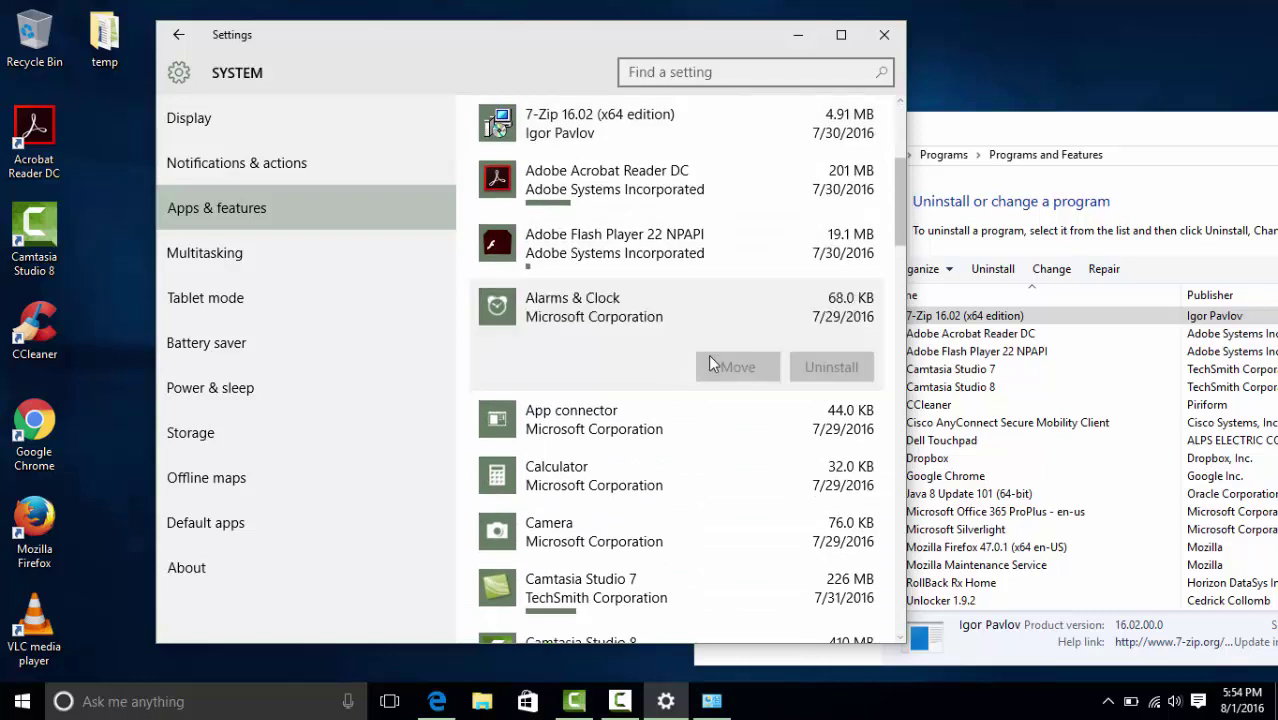
pyautogui.click(671, 422)
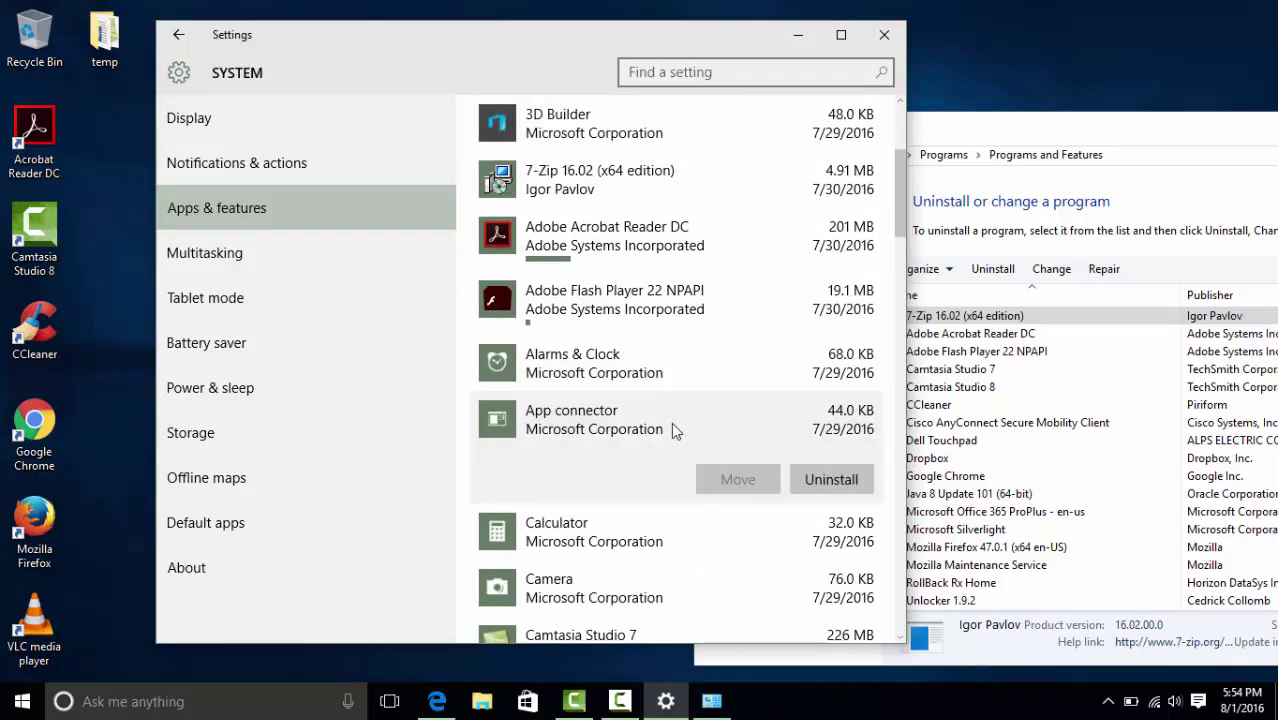
pyautogui.click(597, 531)
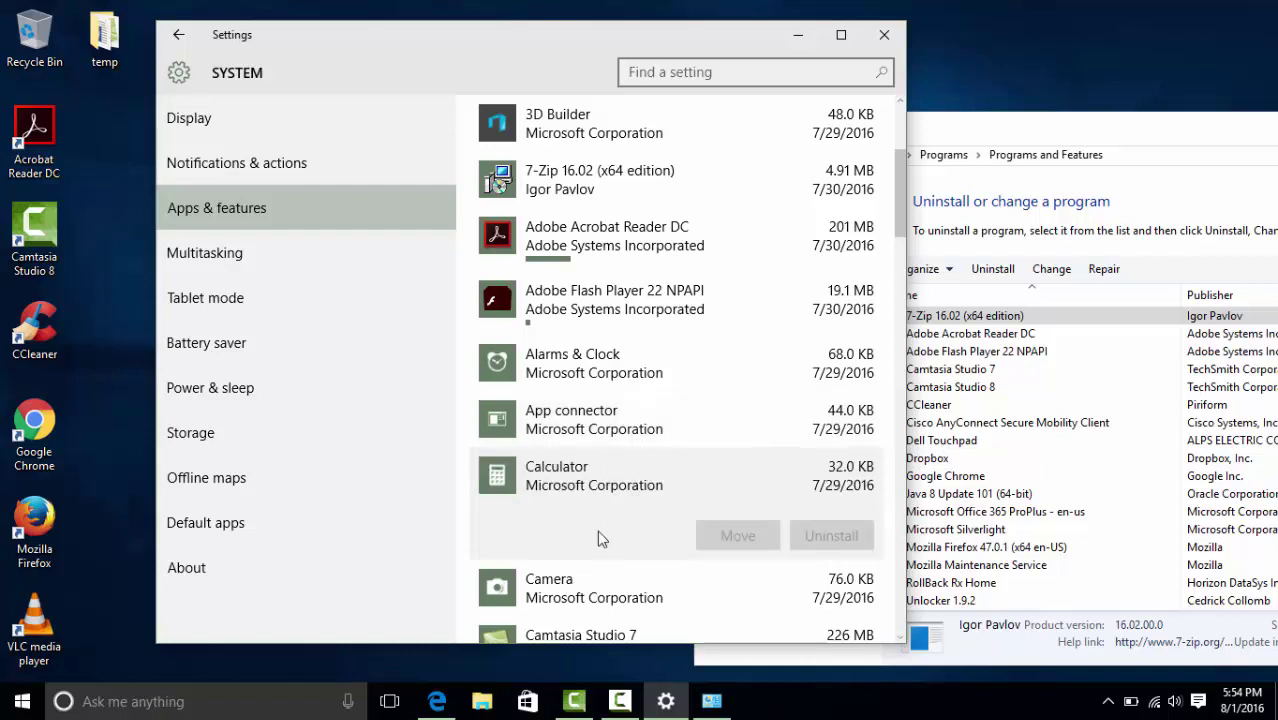
pyautogui.click(611, 592)
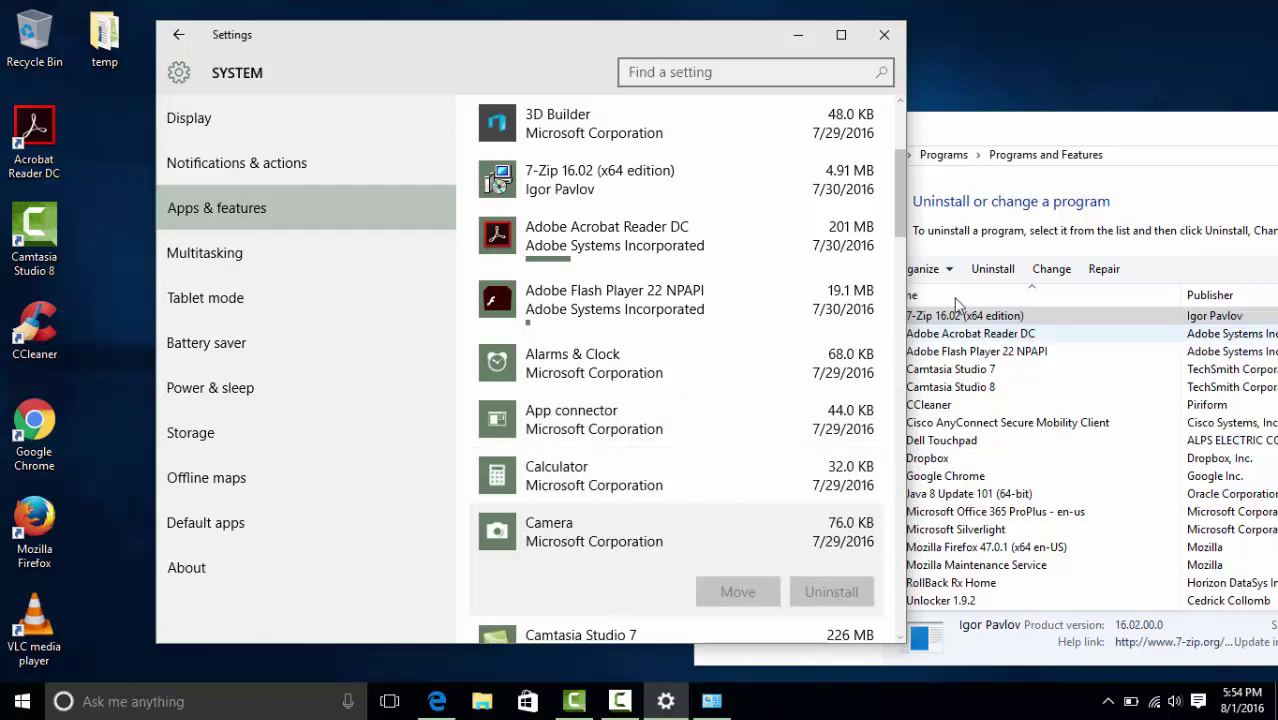
pyautogui.moveTo(904, 204); pyautogui.dragTo(906, 236)
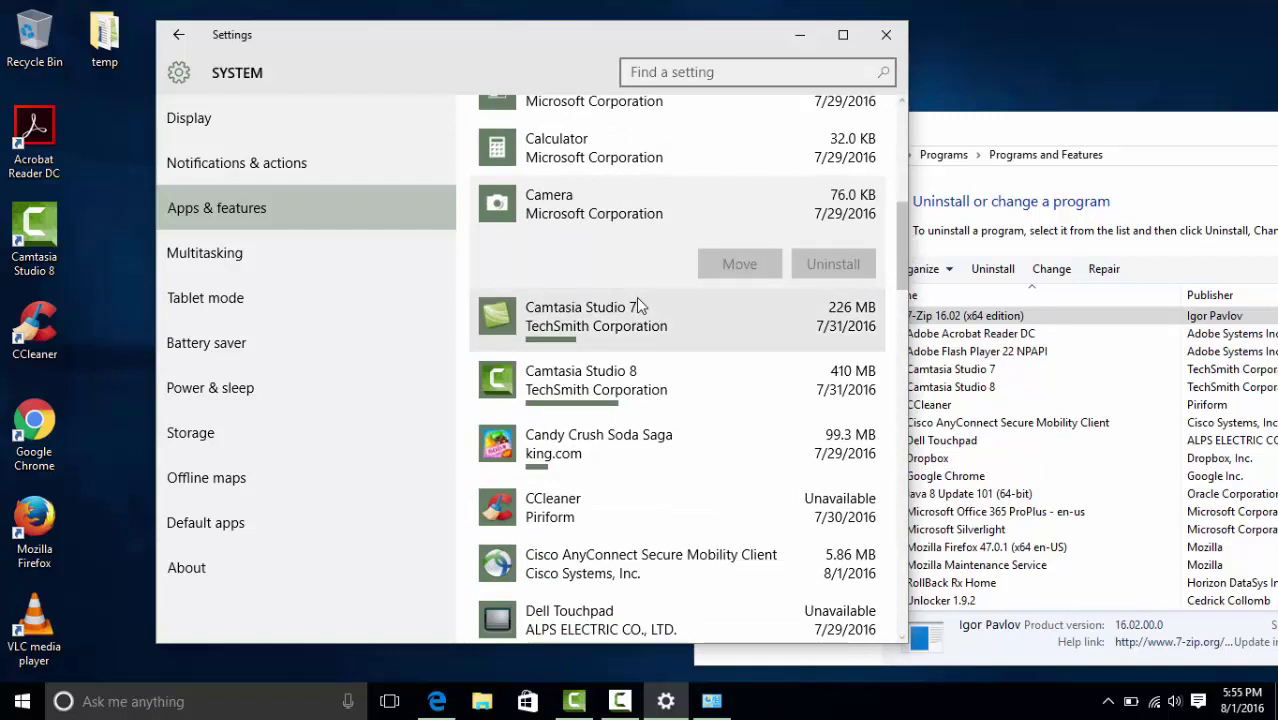
# Step: Review the Multitasking, Tablet mode, Battery saver, Power & sleep and Storage pages of the System settings
pyautogui.click(338, 275)
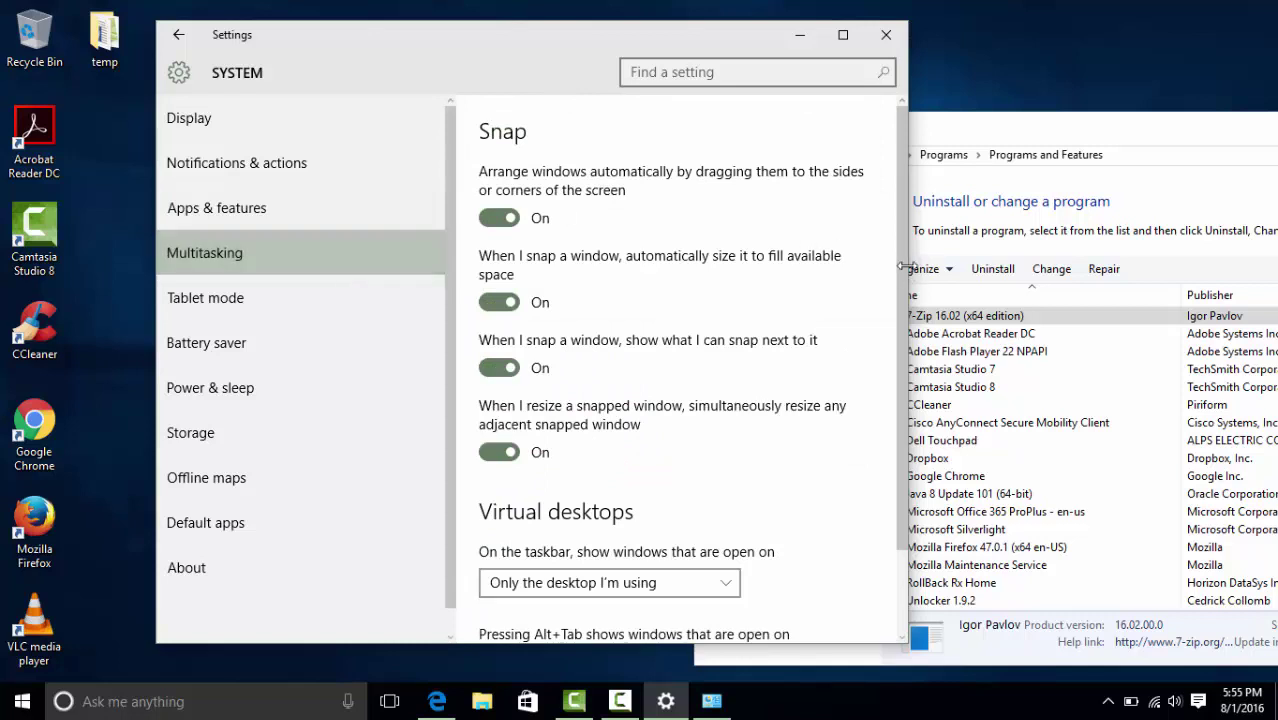
pyautogui.click(323, 299)
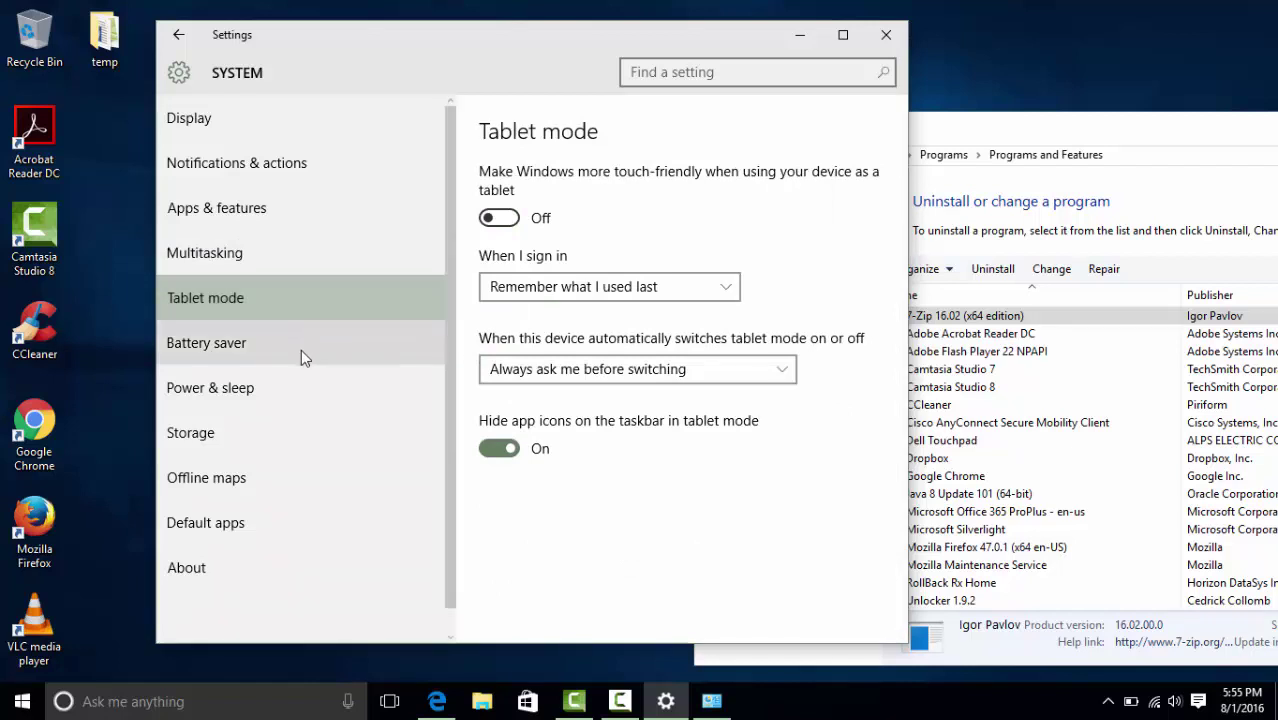
pyautogui.click(260, 356)
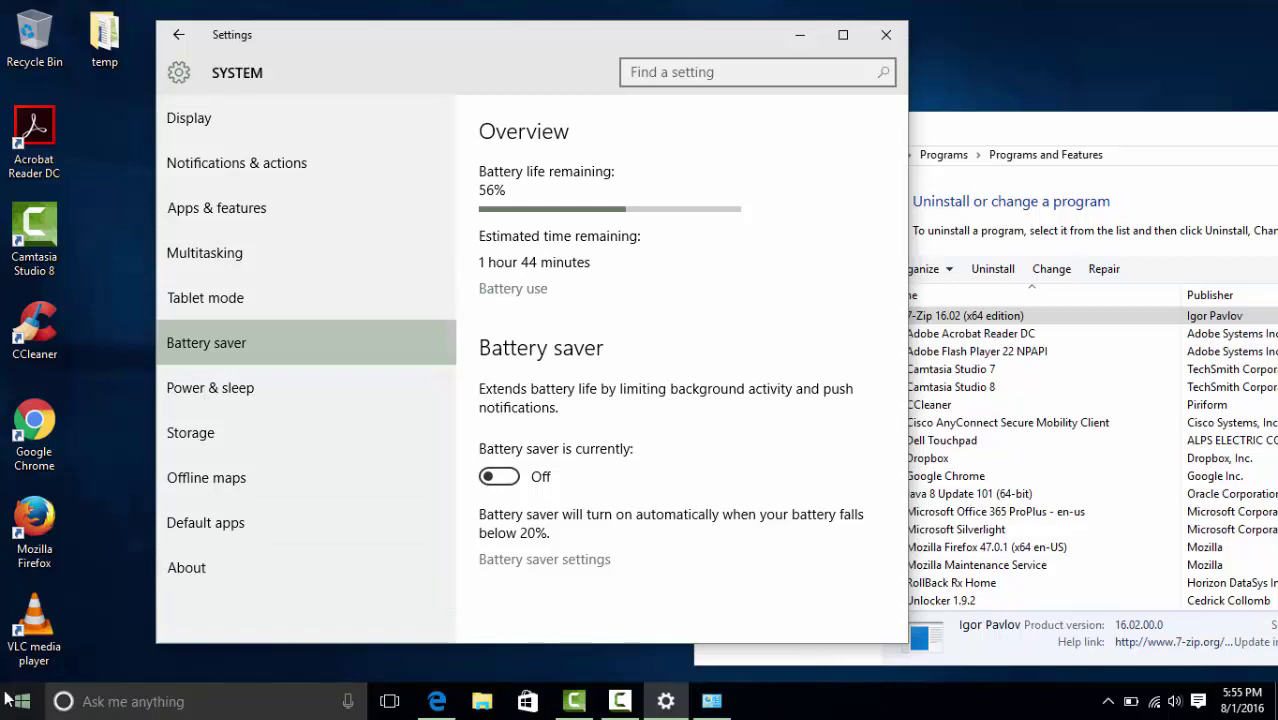
pyautogui.click(258, 389)
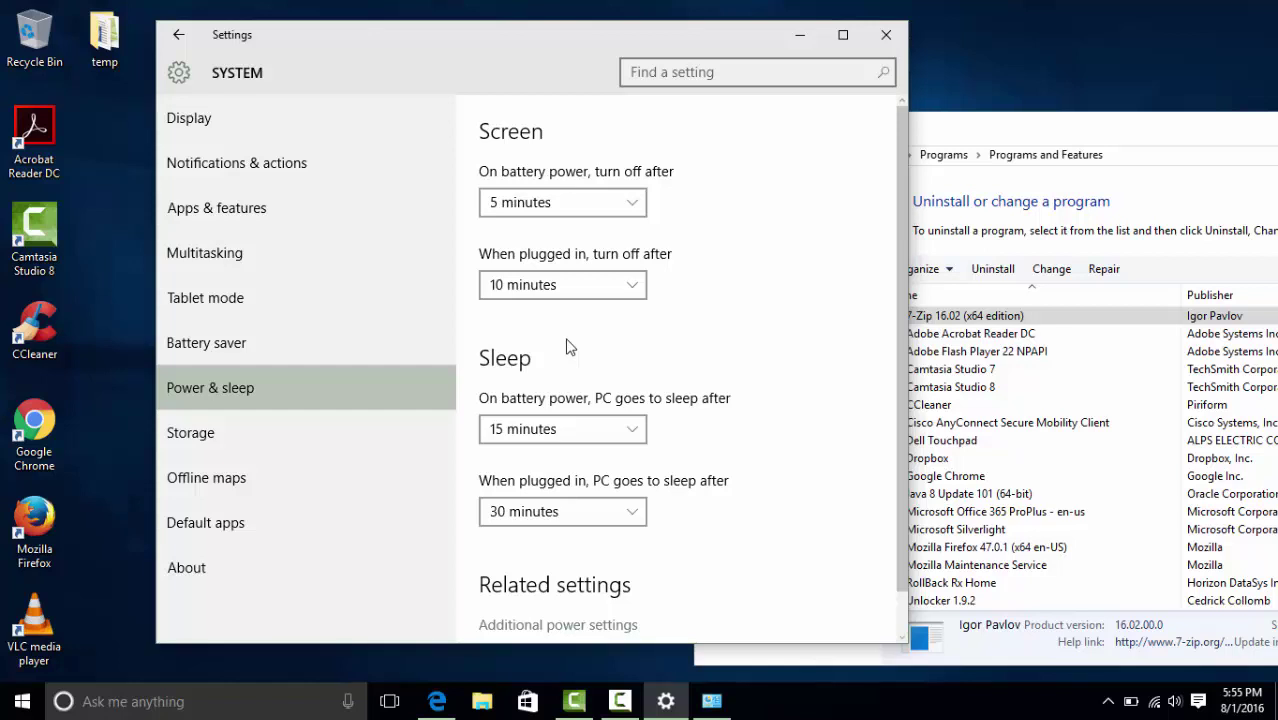
pyautogui.click(324, 440)
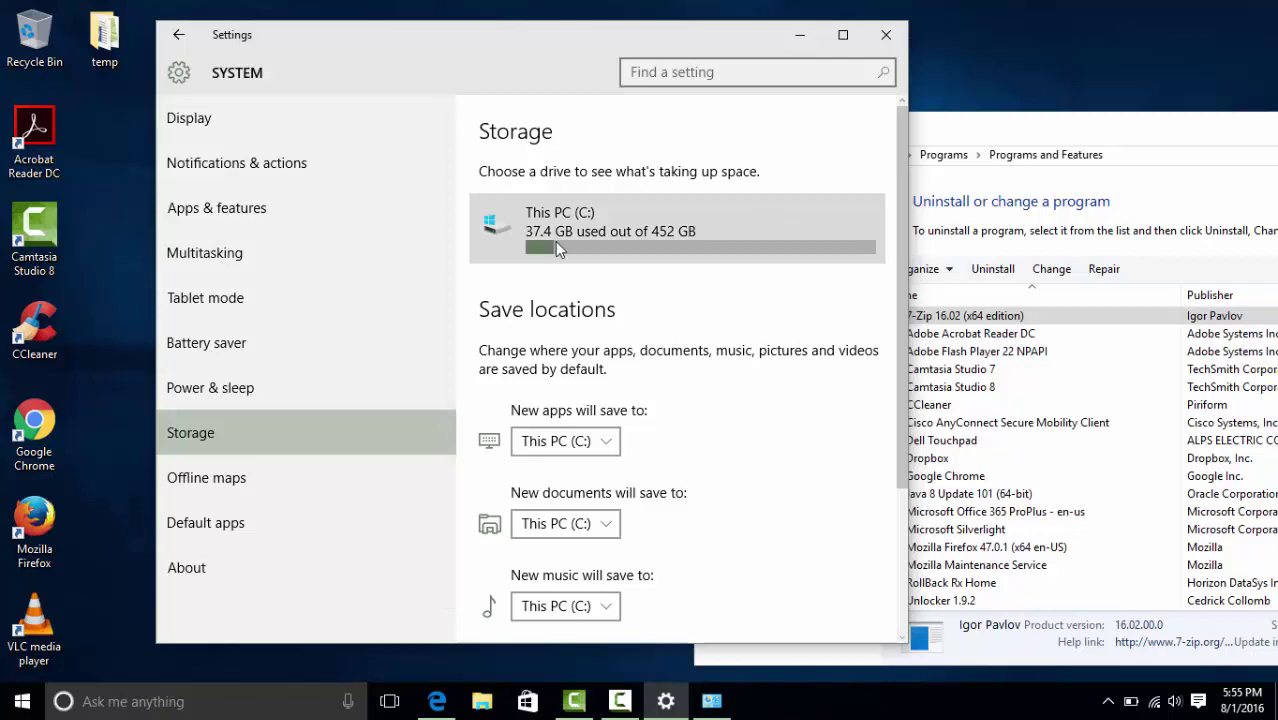
# Step: Check the C: drive's used and free space under This PC in File Explorer, and minimize that window
pyautogui.click(14, 710)
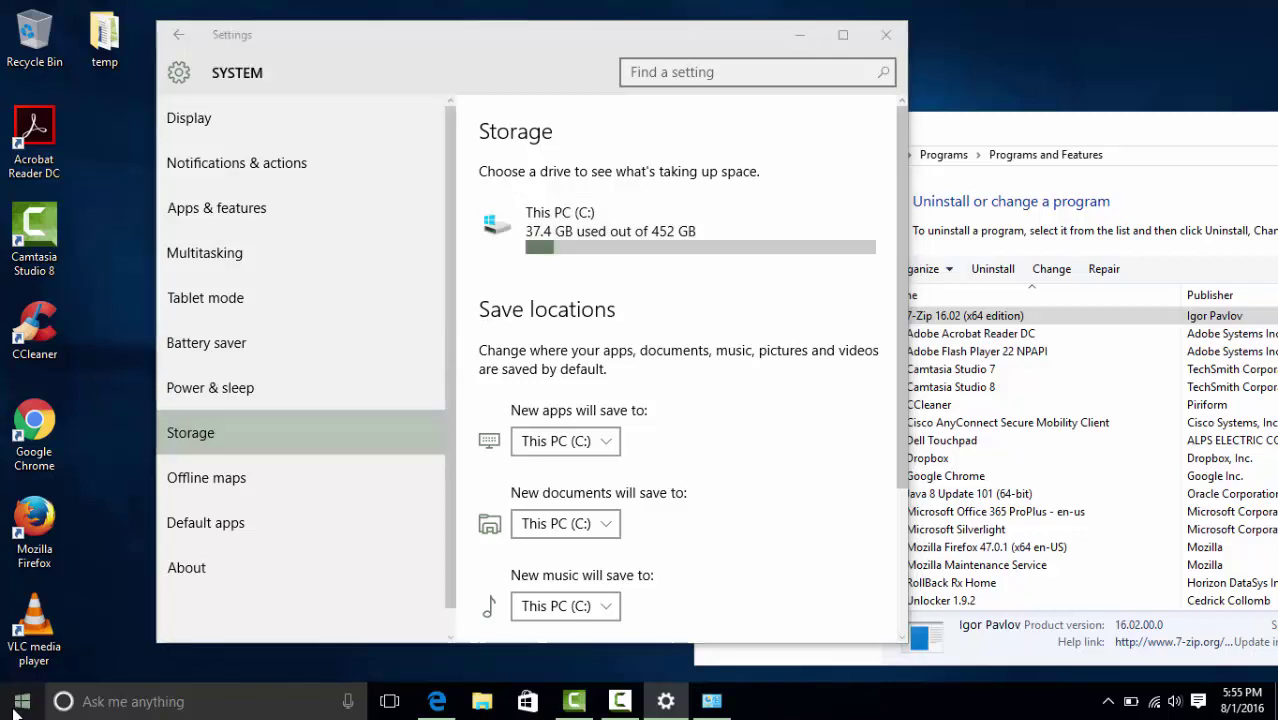
pyautogui.rightClick(18, 706)
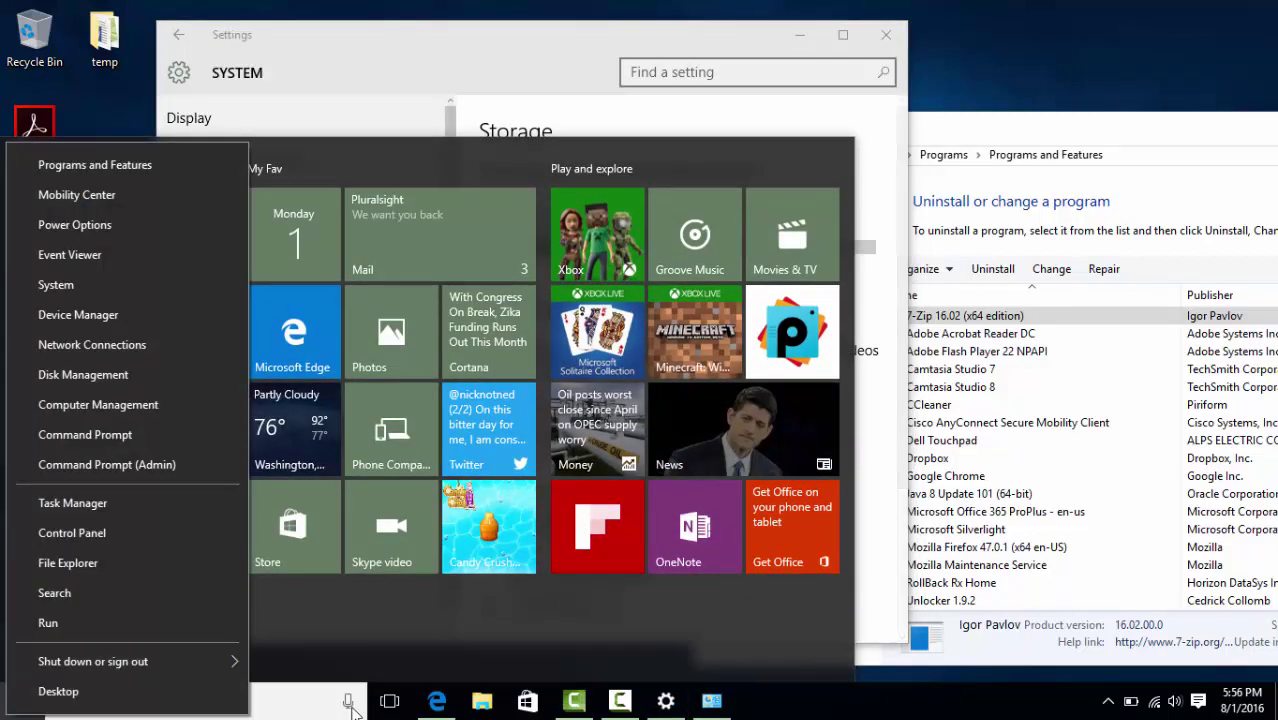
pyautogui.click(482, 701)
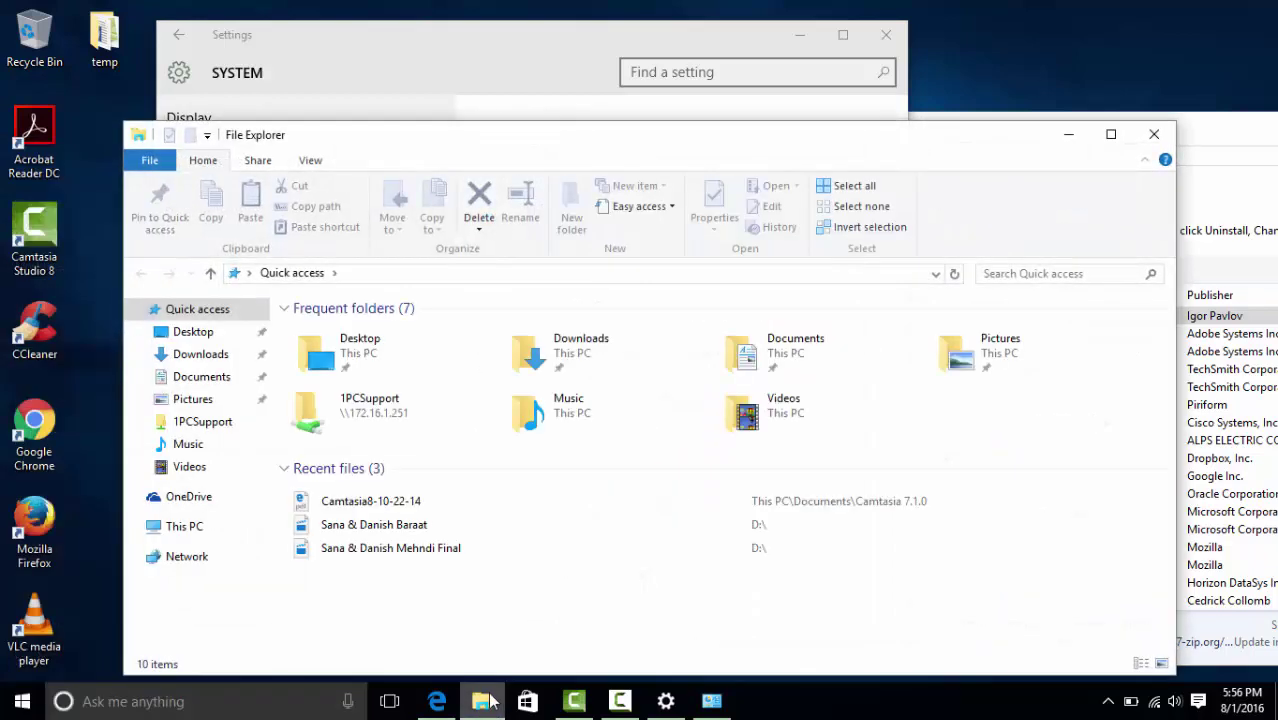
pyautogui.click(189, 530)
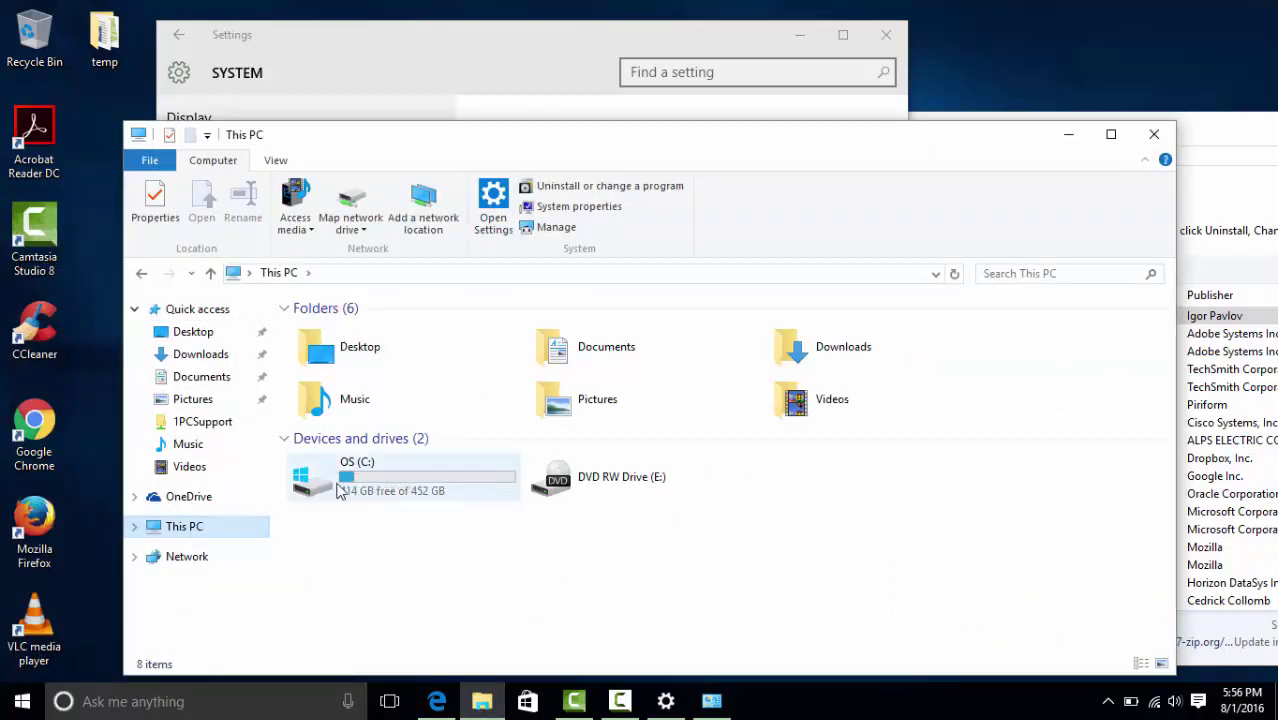
pyautogui.moveTo(385, 485)
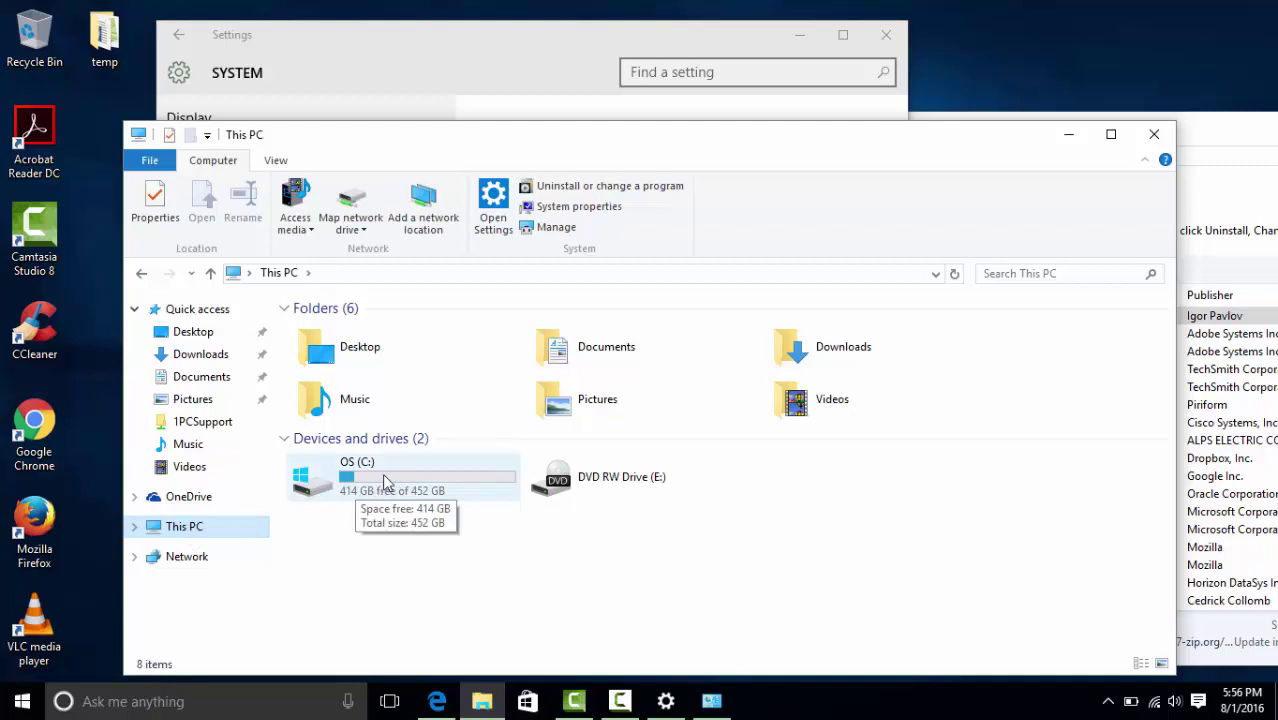
pyautogui.click(1068, 134)
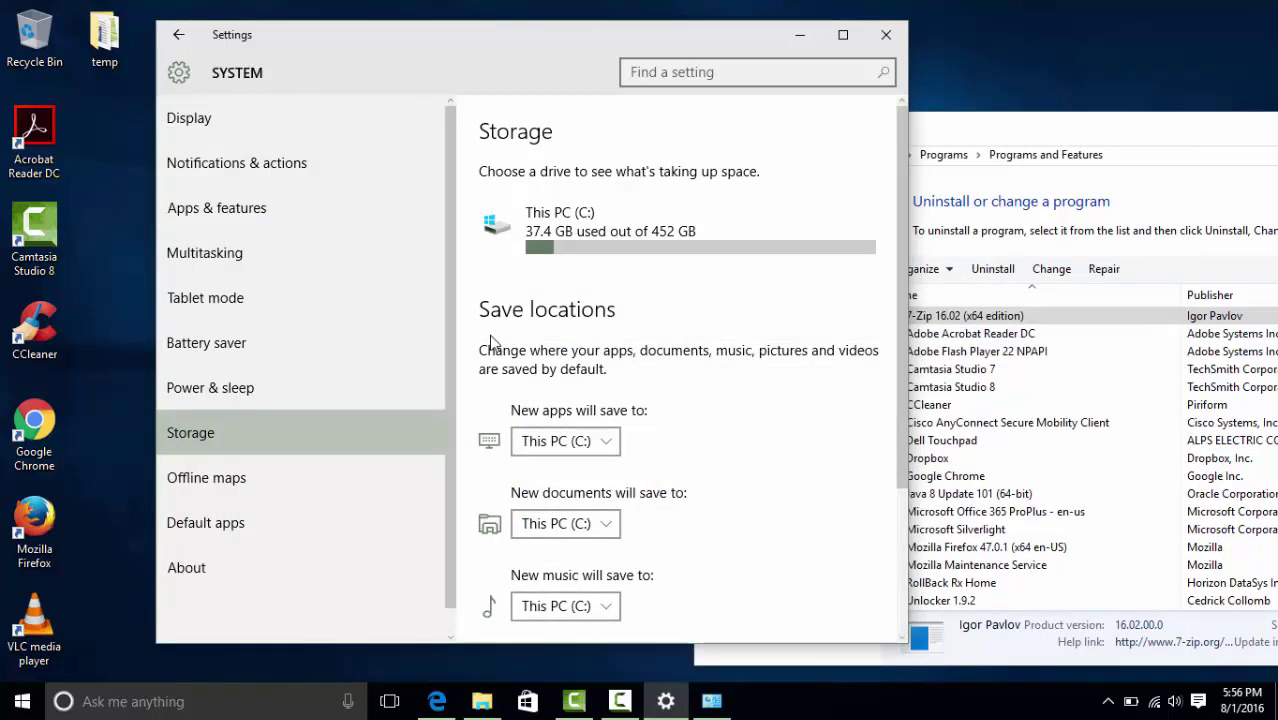
# Step: Review the default save locations in Storage, the Offline maps settings and all Default apps choices
pyautogui.scroll(-1, 904, 350)
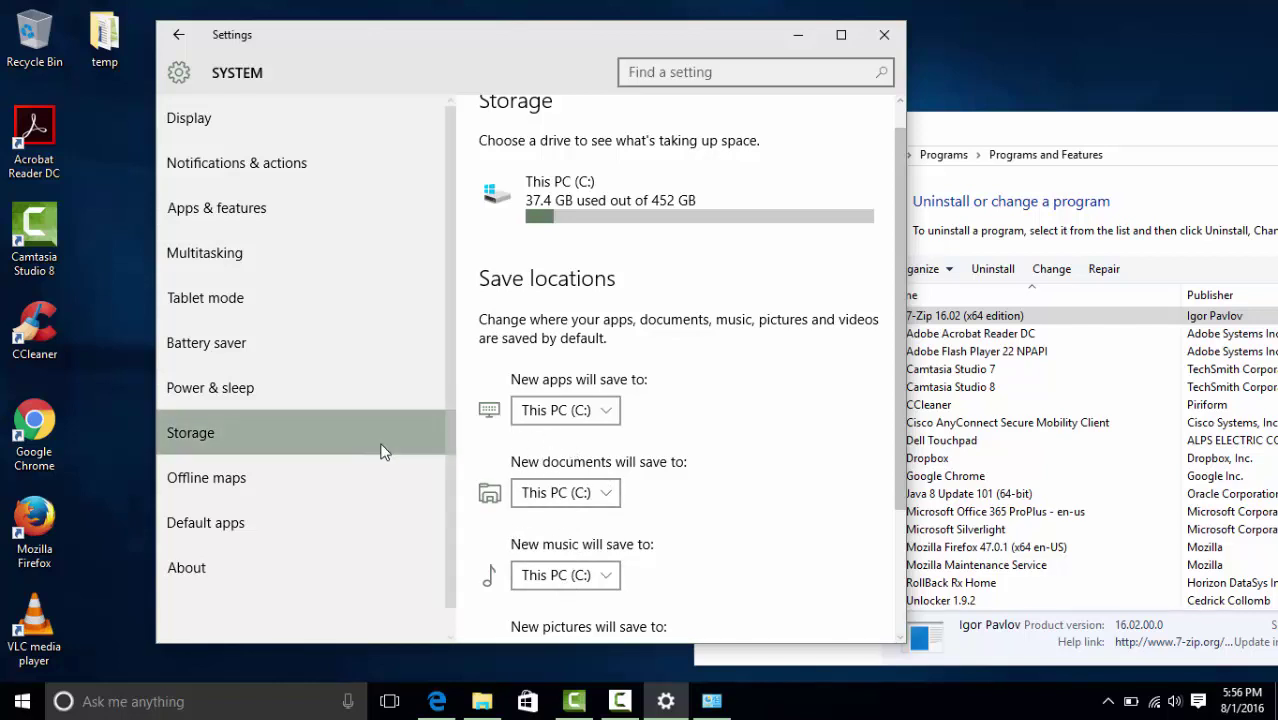
pyautogui.click(316, 493)
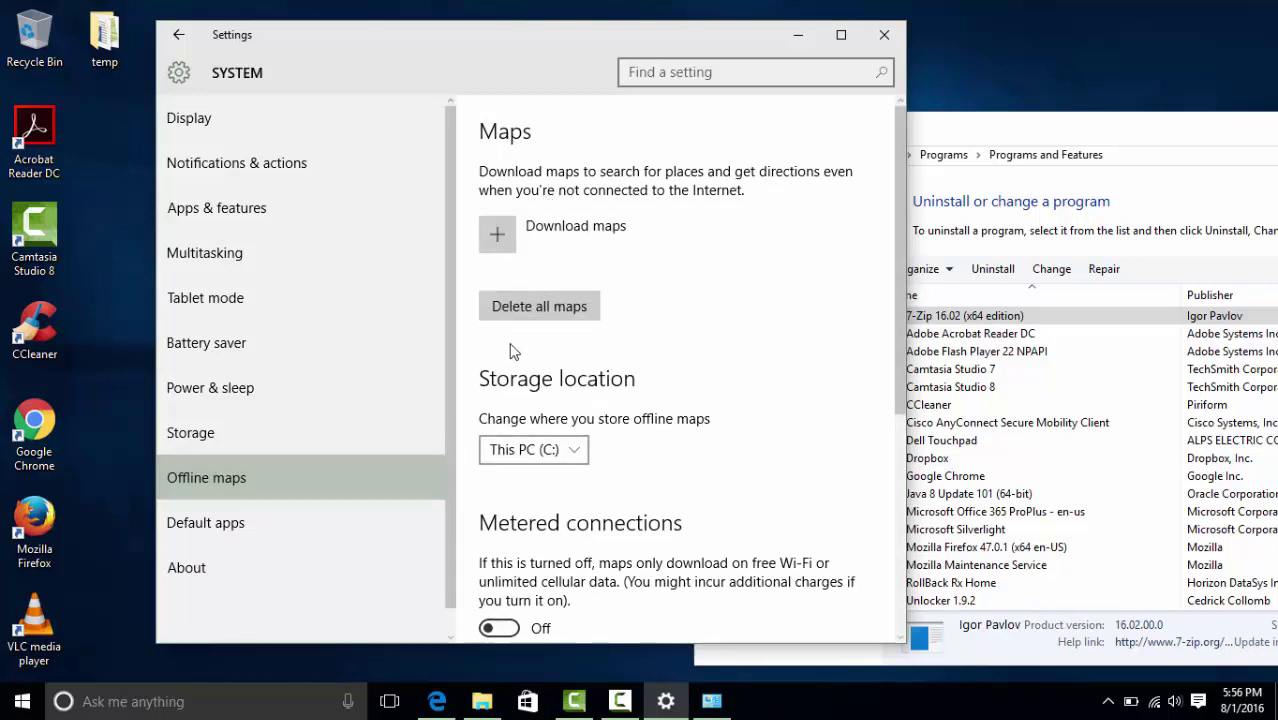
pyautogui.scroll(-1, 457, 430)
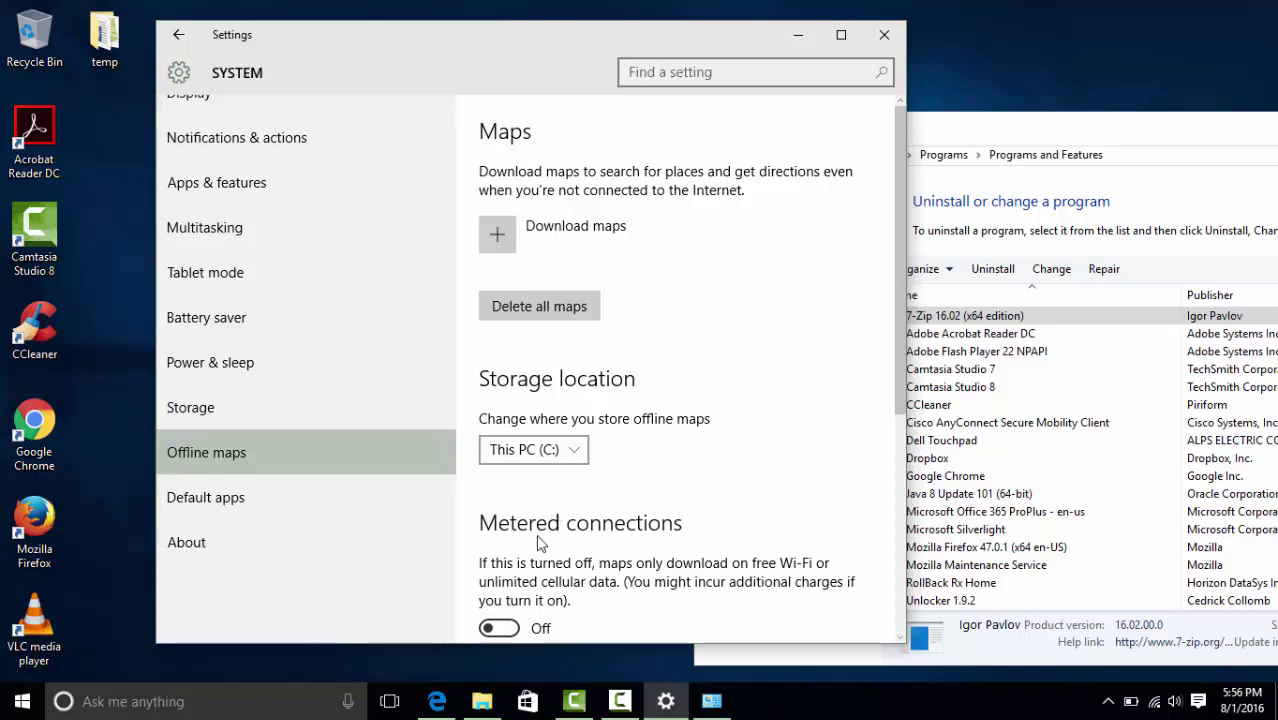
pyautogui.click(306, 498)
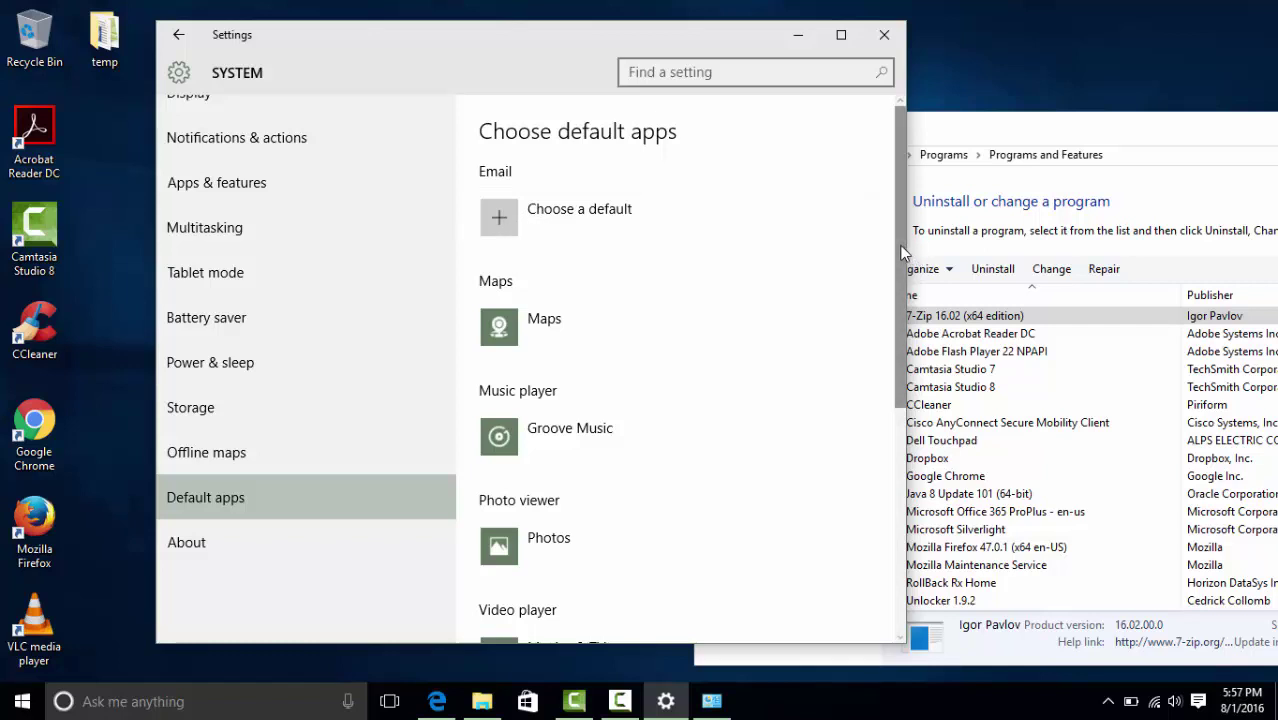
pyautogui.scroll(-5, 868, 466)
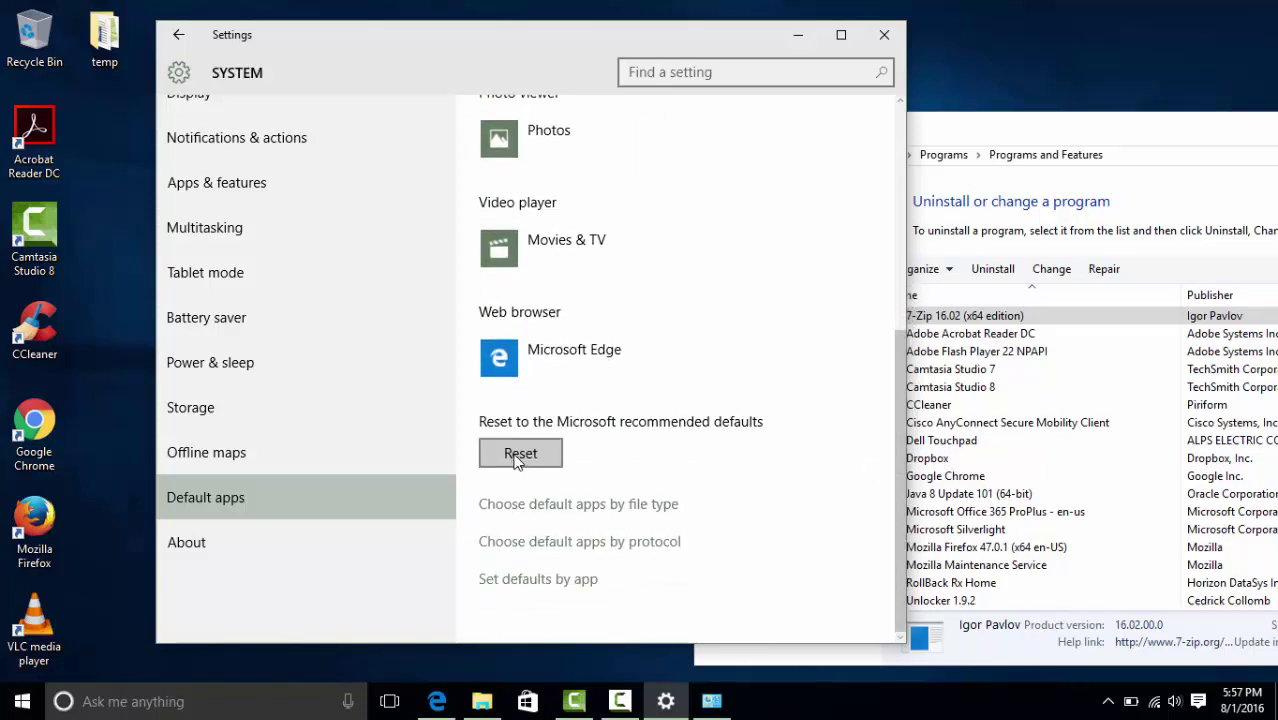
# Step: Compare the PC specifications on the About page with Control Panel's System window, and minimize the System window
pyautogui.click(336, 550)
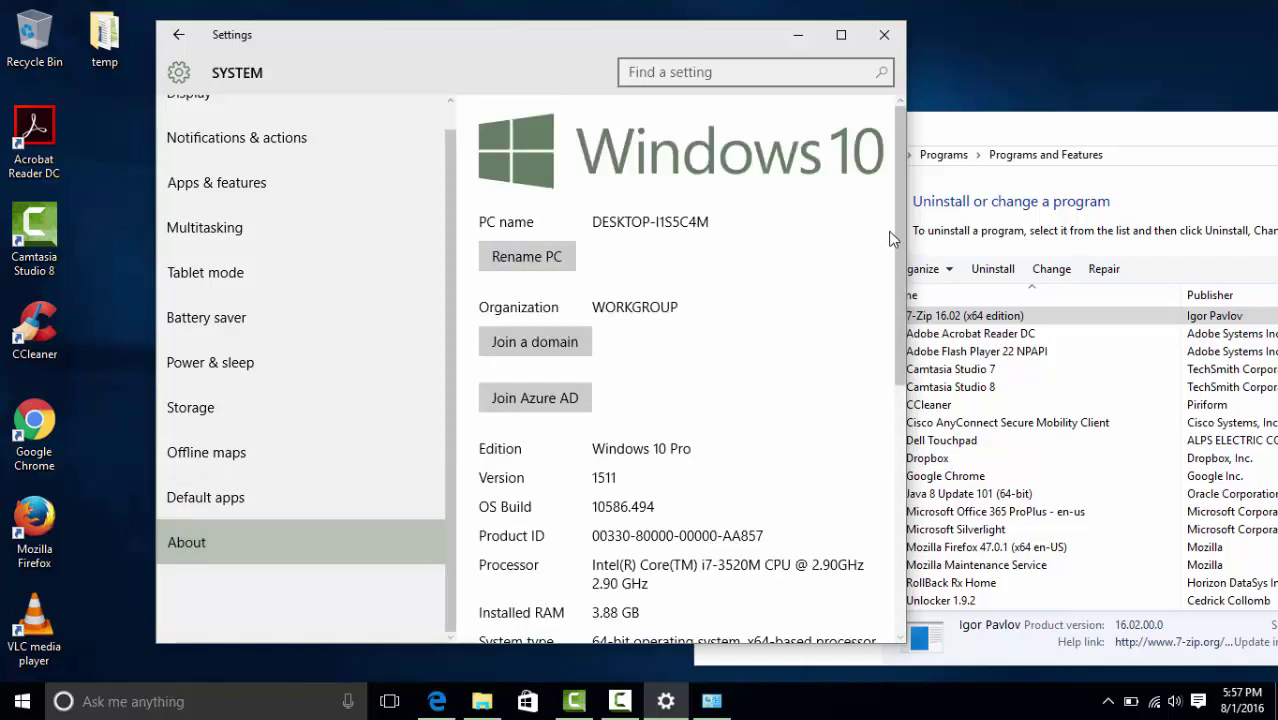
pyautogui.scroll(-2, 896, 237)
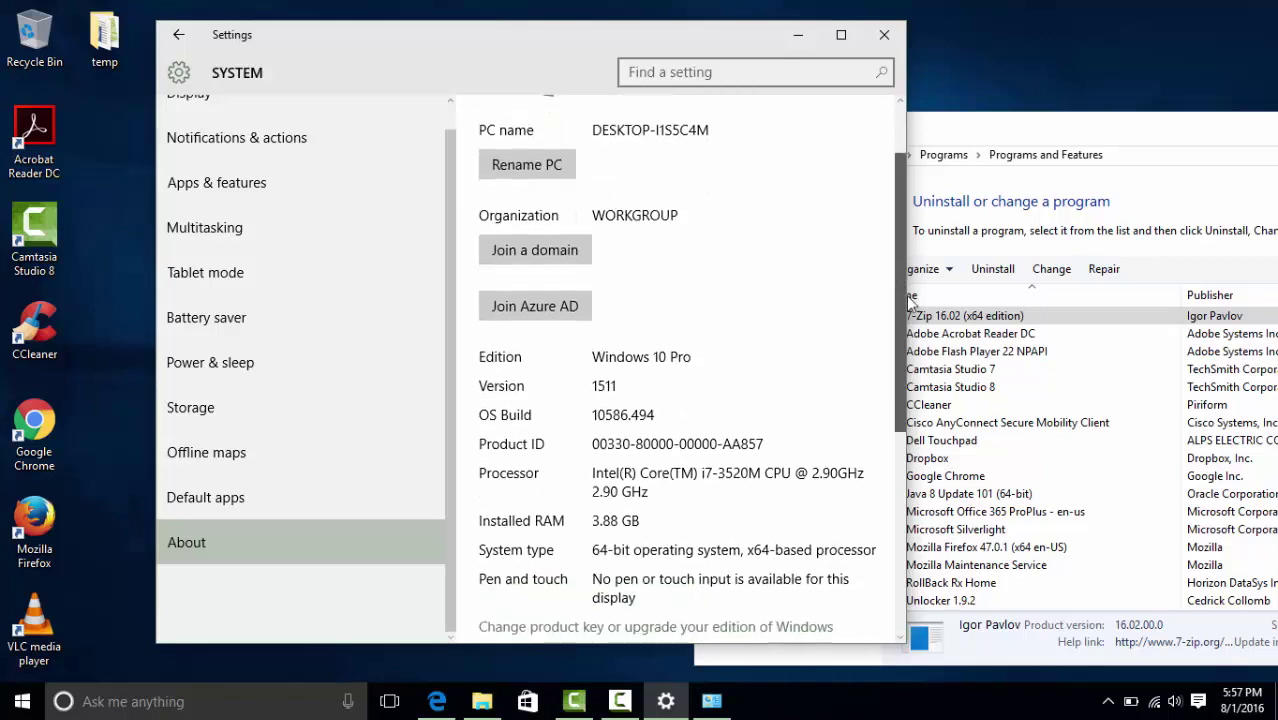
pyautogui.scroll(-3, 900, 305)
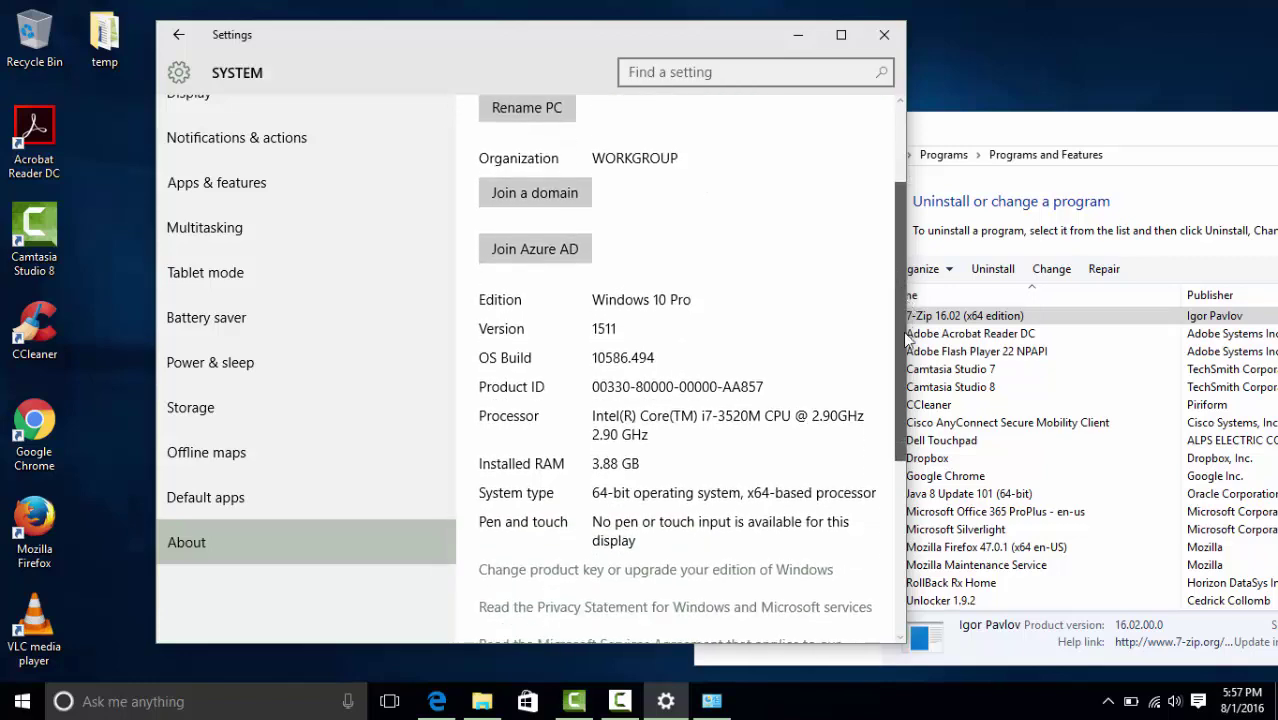
pyautogui.rightClick(16, 710)
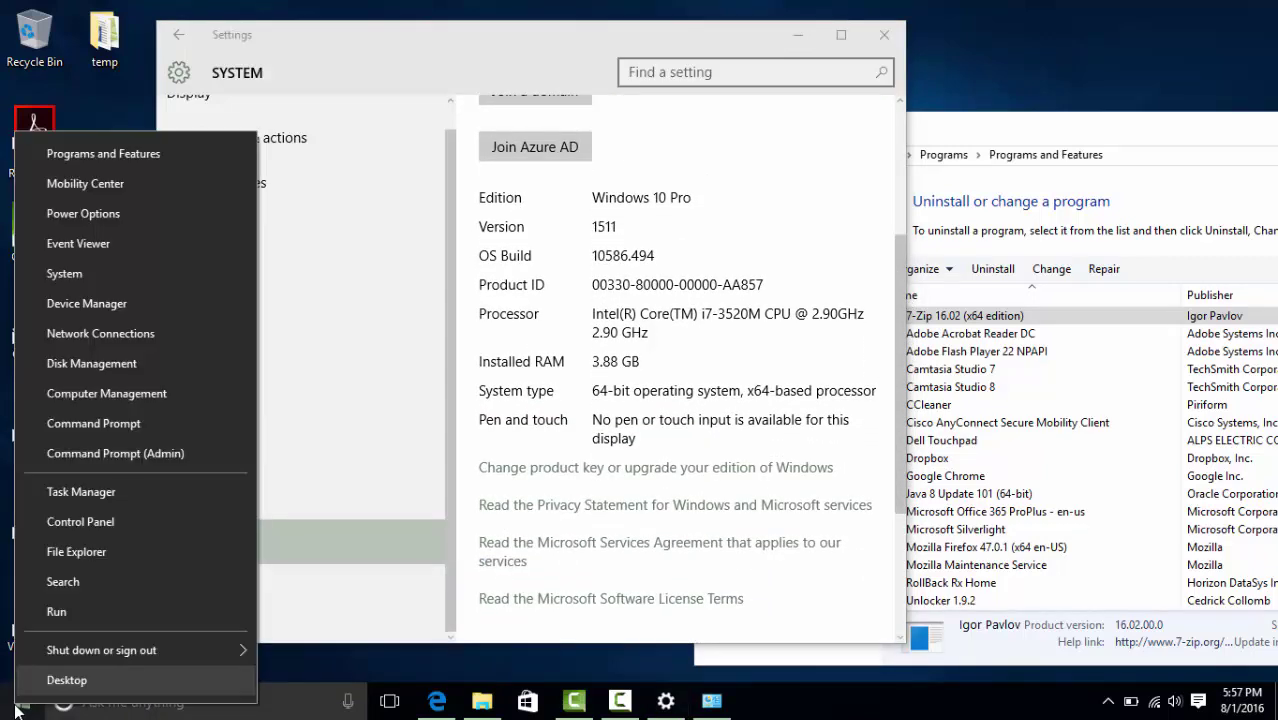
pyautogui.click(74, 272)
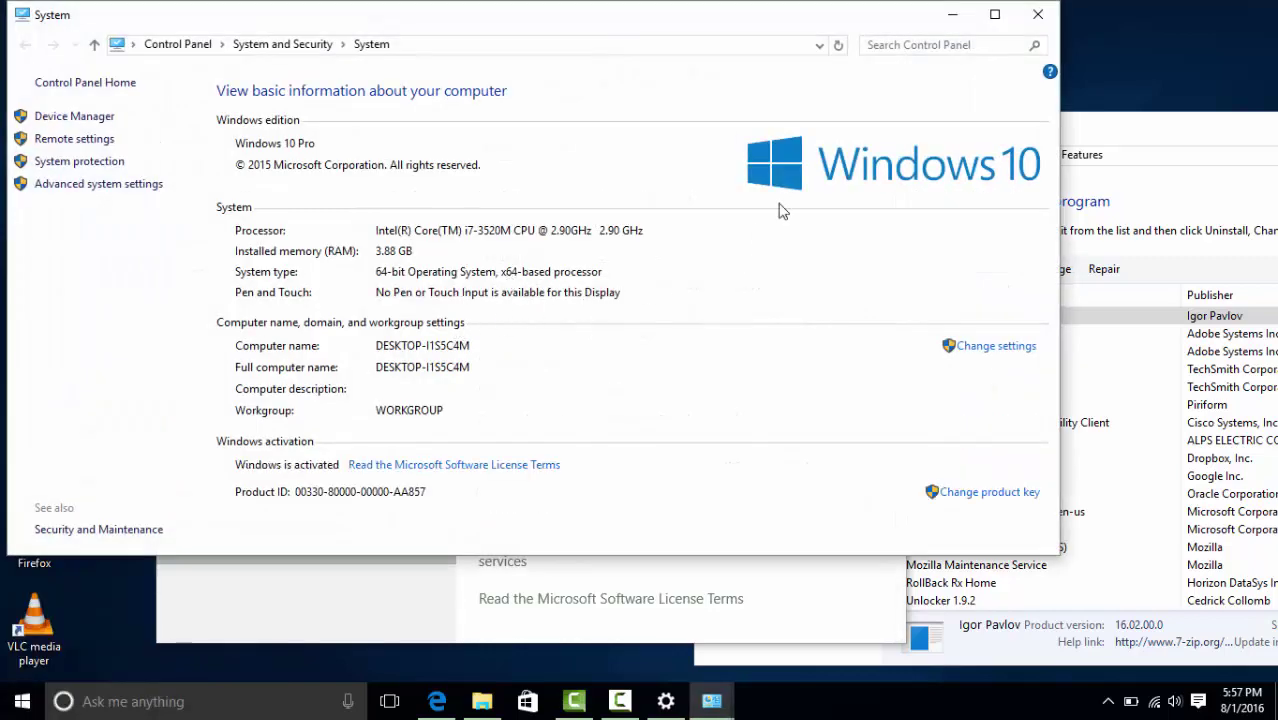
pyautogui.click(962, 13)
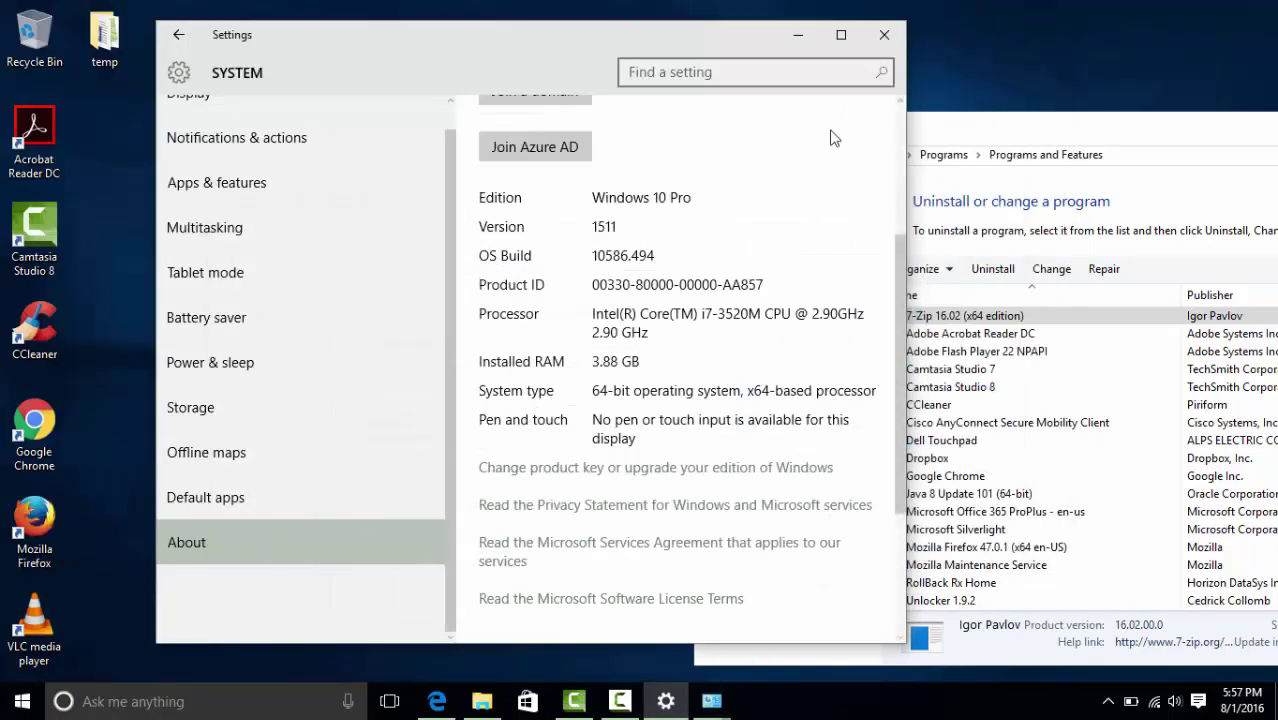
# Step: Minimize the Settings and Programs and Features windows to clear the desktop
pyautogui.click(798, 34)
pyautogui.moveTo(924, 130); pyautogui.dragTo(485, 113)
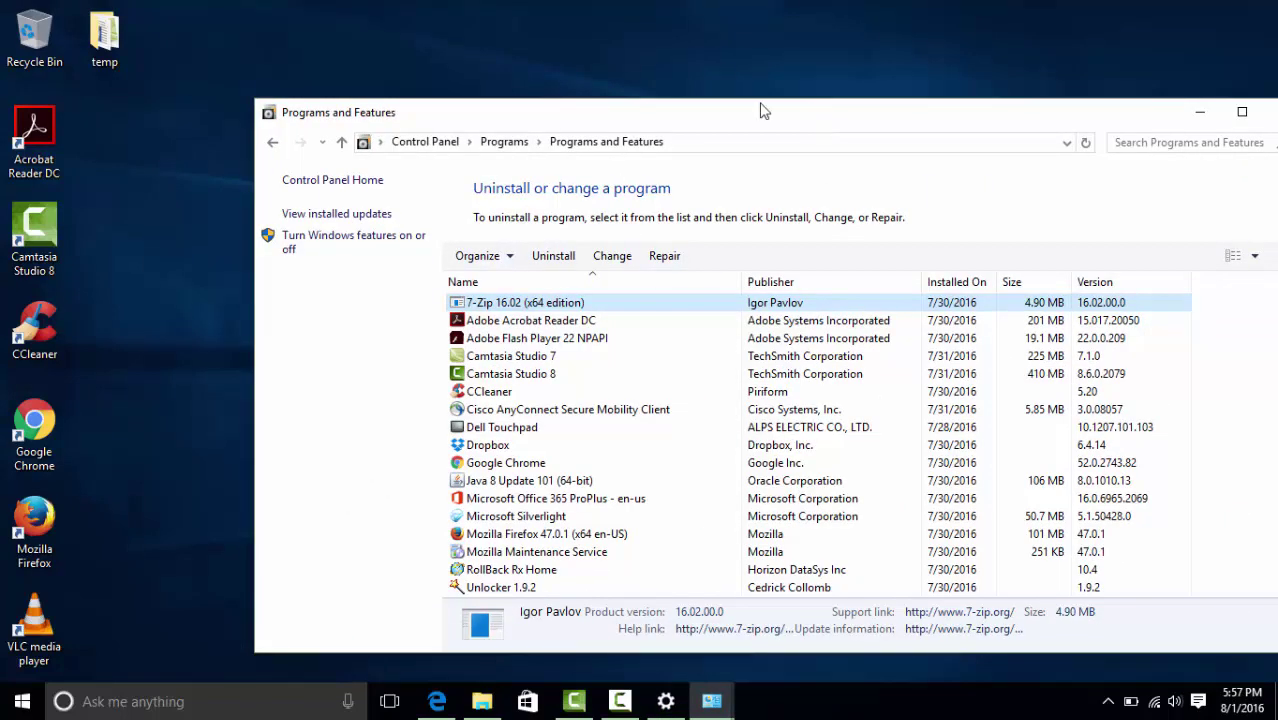
pyautogui.rightClick(718, 66)
pyautogui.moveTo(949, 107); pyautogui.dragTo(794, 120)
pyautogui.click(1127, 125)
pyautogui.rightClick(556, 146)
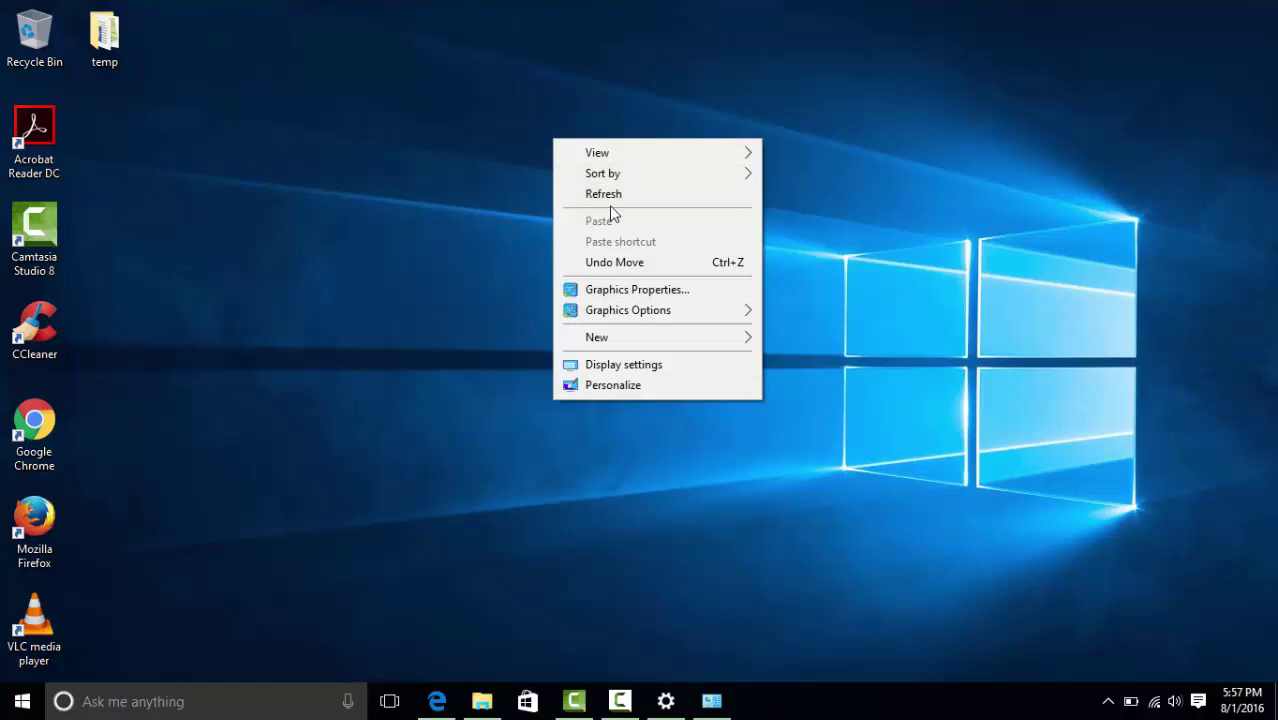
pyautogui.click(888, 237)
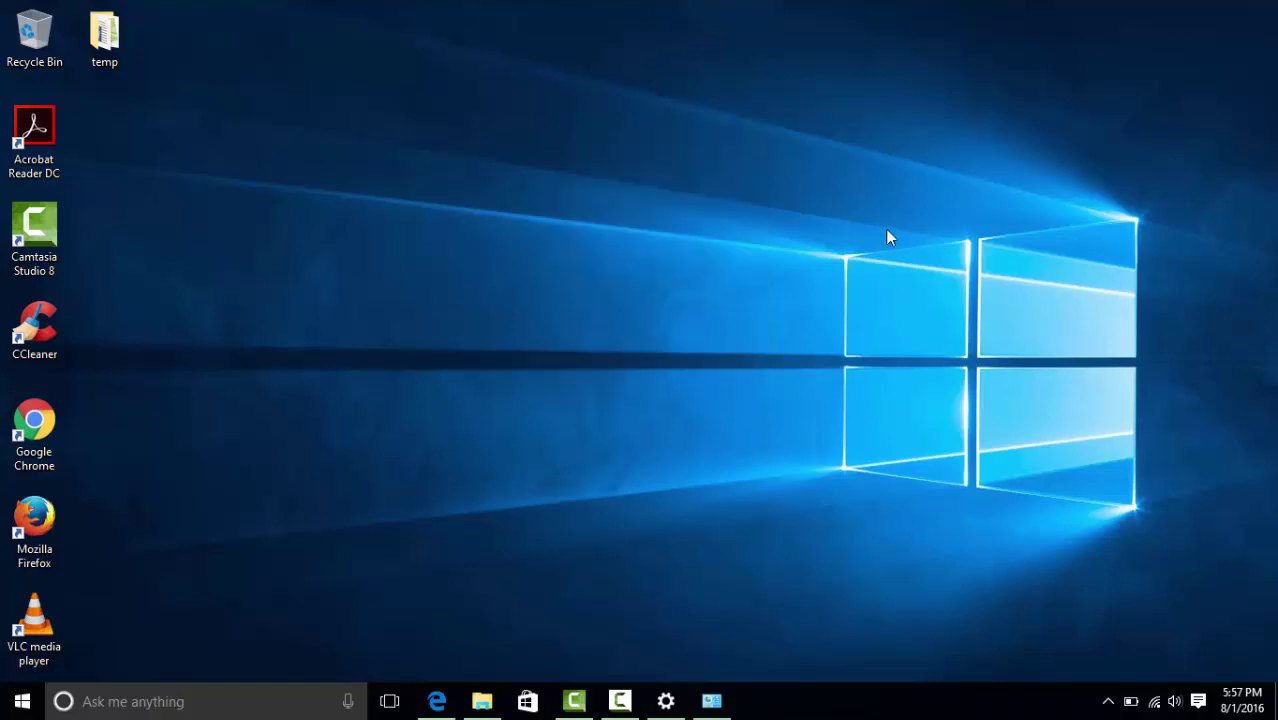
# Step: Browse the complete list of installed apps in the Start menu, and return towards its beginning
pyautogui.click(12, 703)
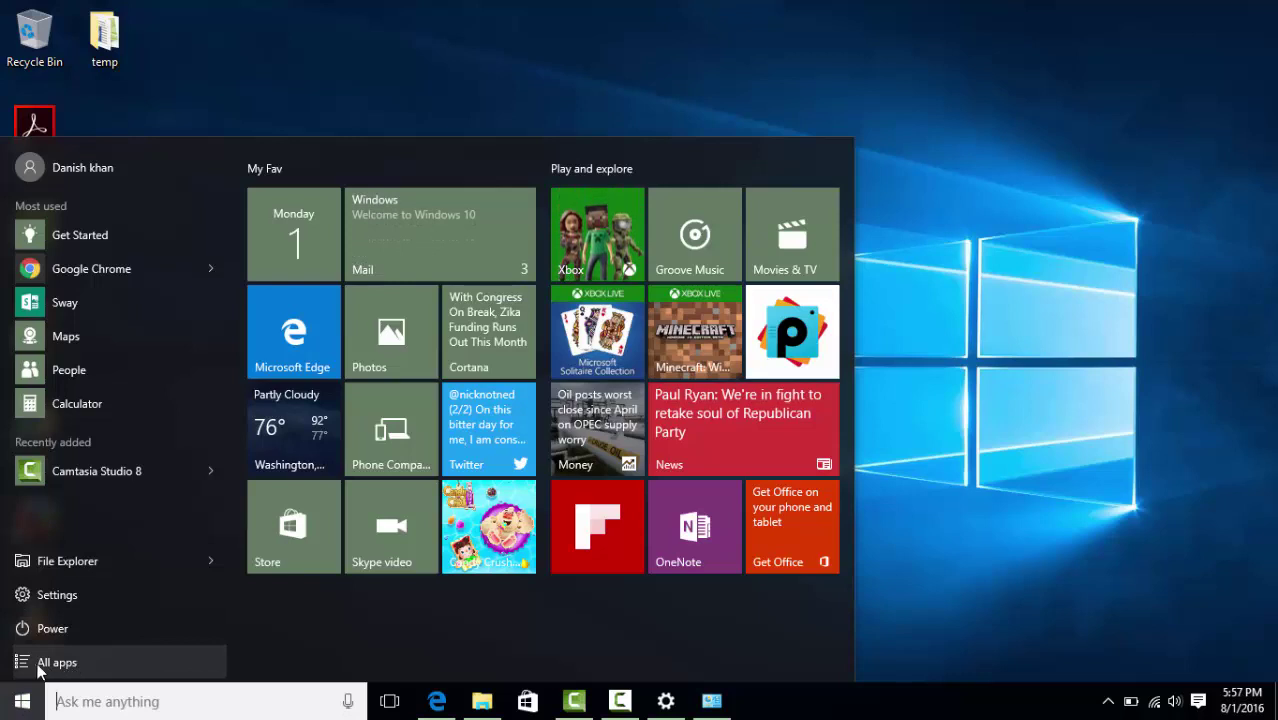
pyautogui.click(22, 666)
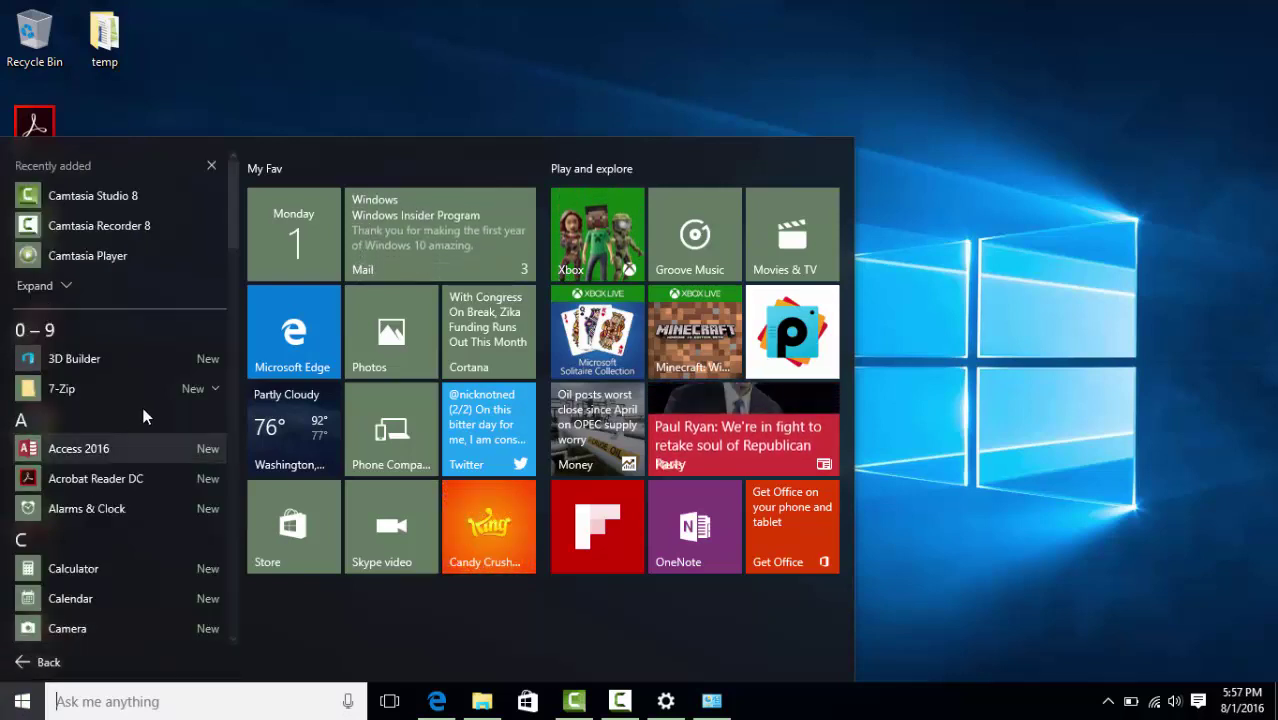
pyautogui.moveTo(229, 224); pyautogui.dragTo(220, 367)
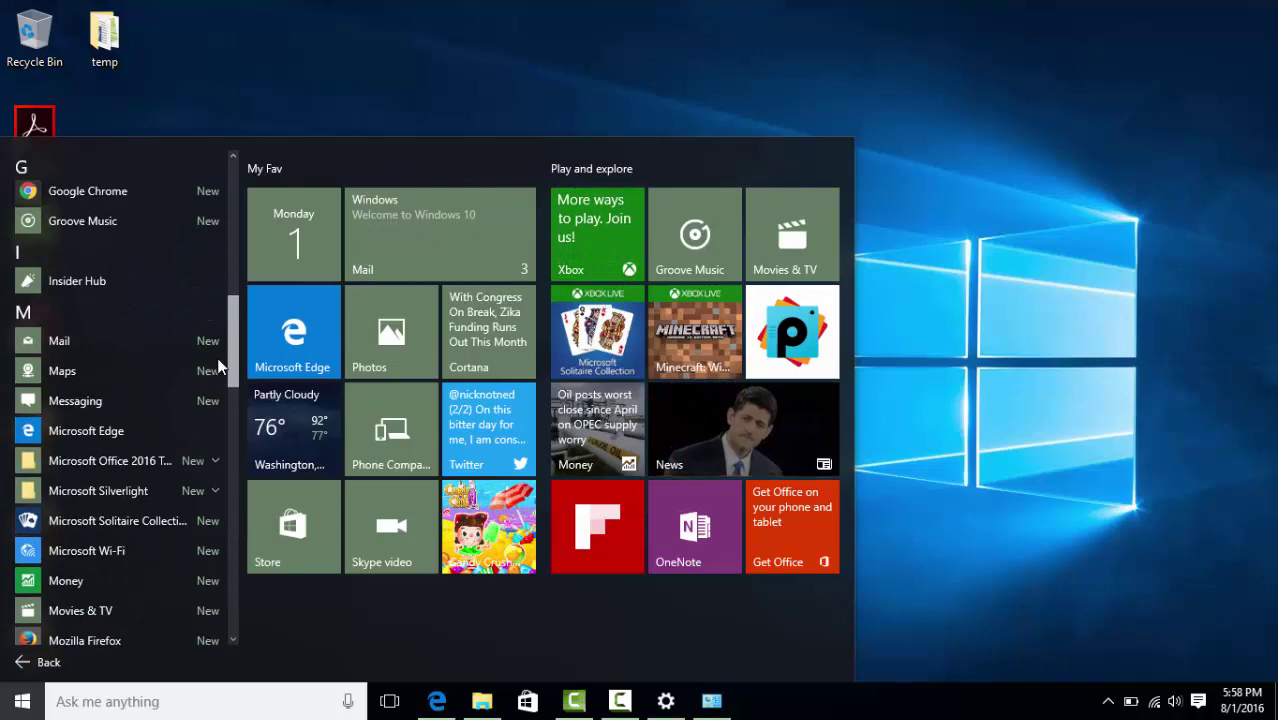
pyautogui.moveTo(220, 367); pyautogui.dragTo(198, 112)
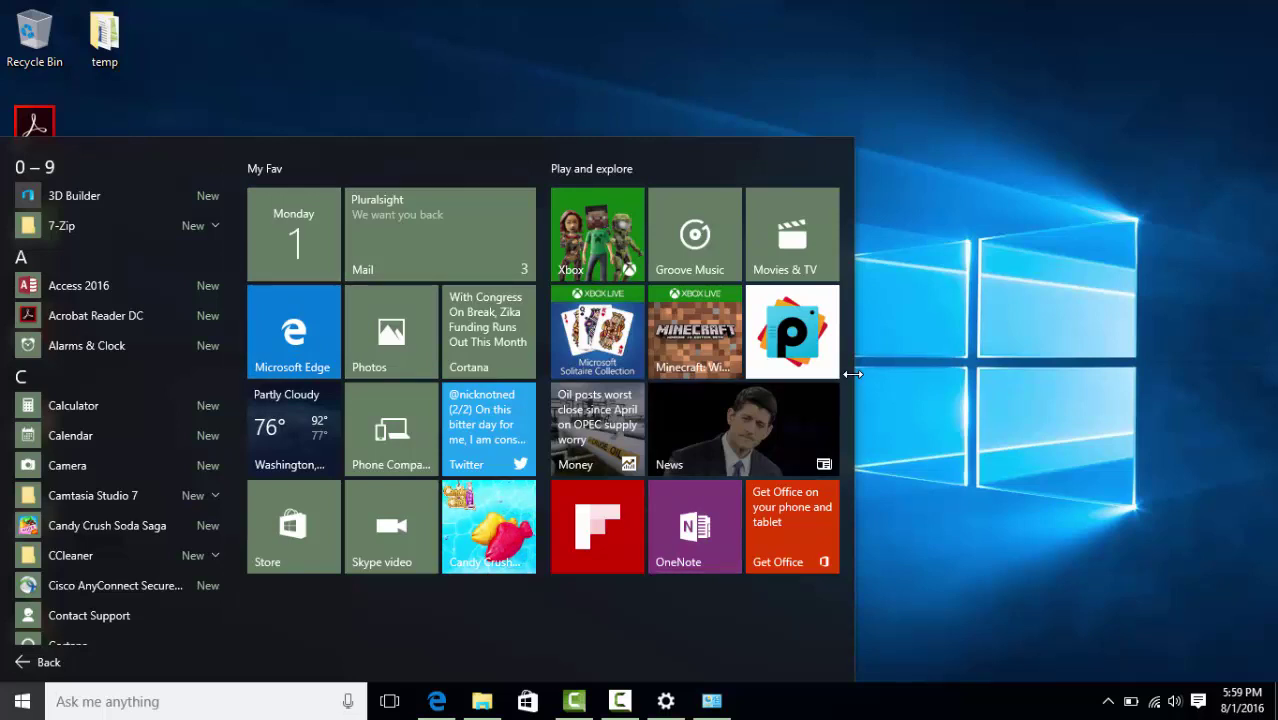
# Step: Try widening the Start menu by one column of tile groups, and reopen the menu
pyautogui.moveTo(852, 374); pyautogui.dragTo(1189, 362)
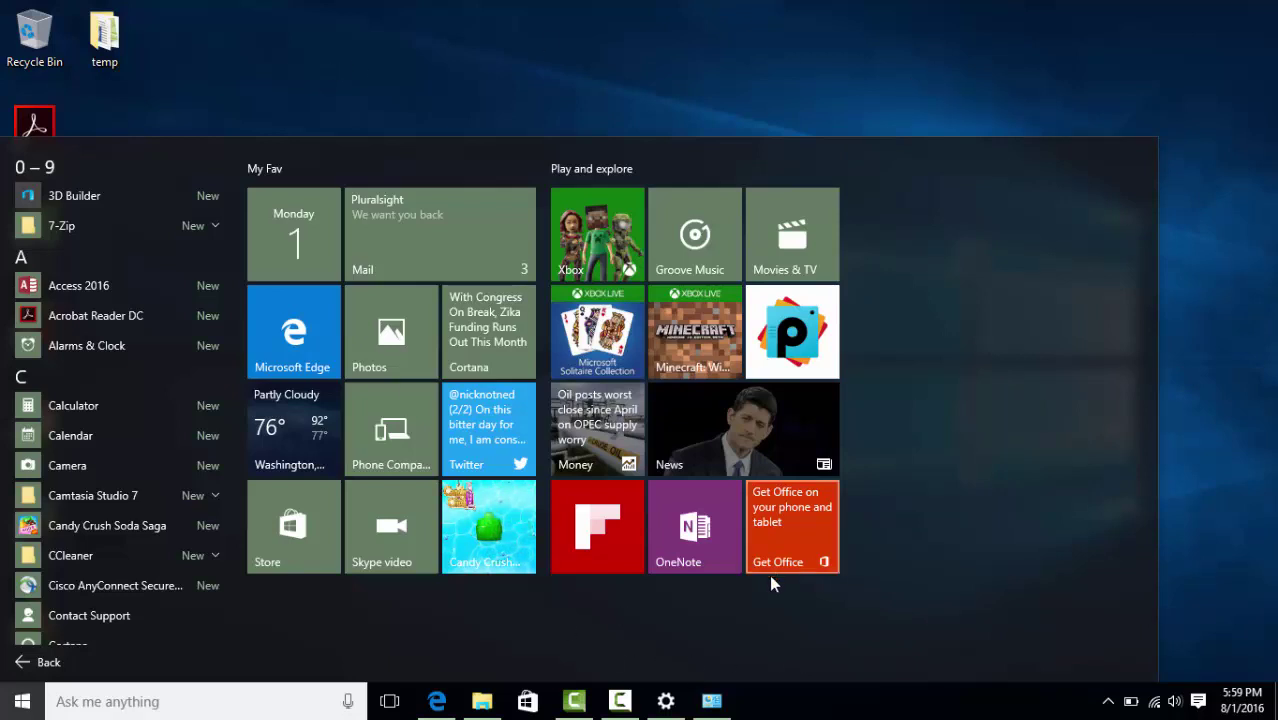
pyautogui.click(22, 703)
pyautogui.click(22, 703)
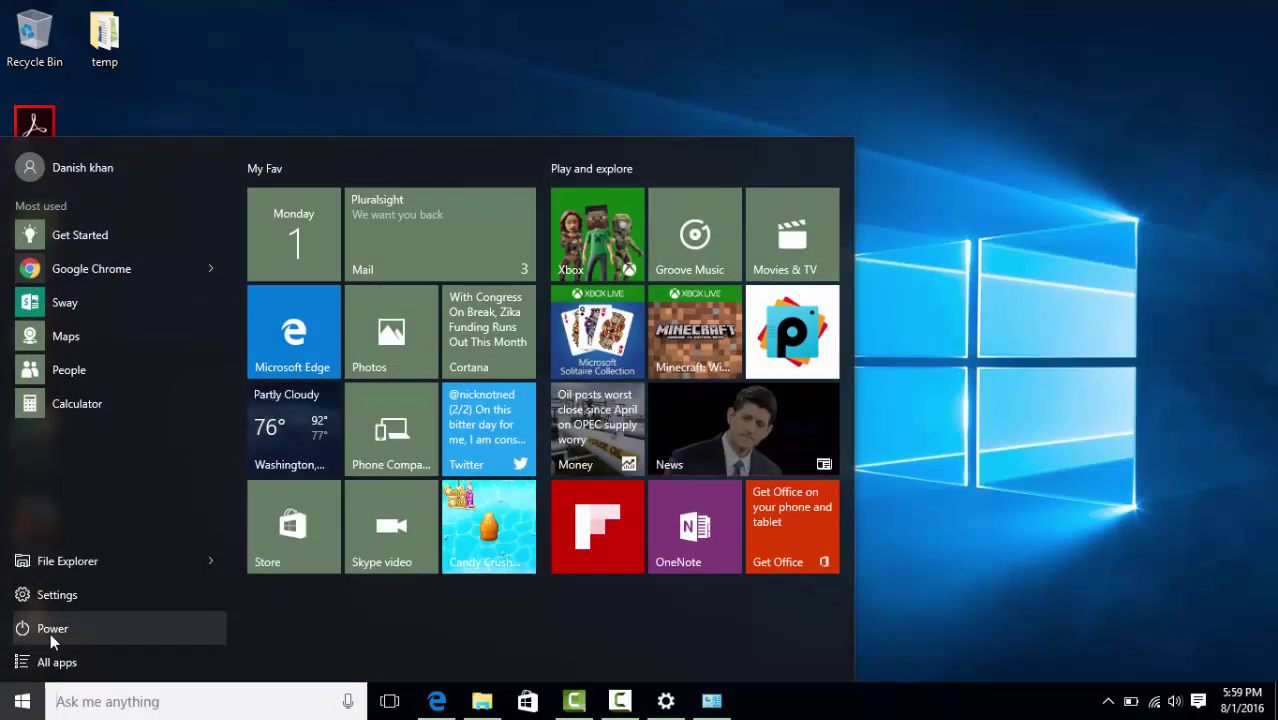
# Step: View the power options and the account options in the Start menu without choosing any of them
pyautogui.click(50, 630)
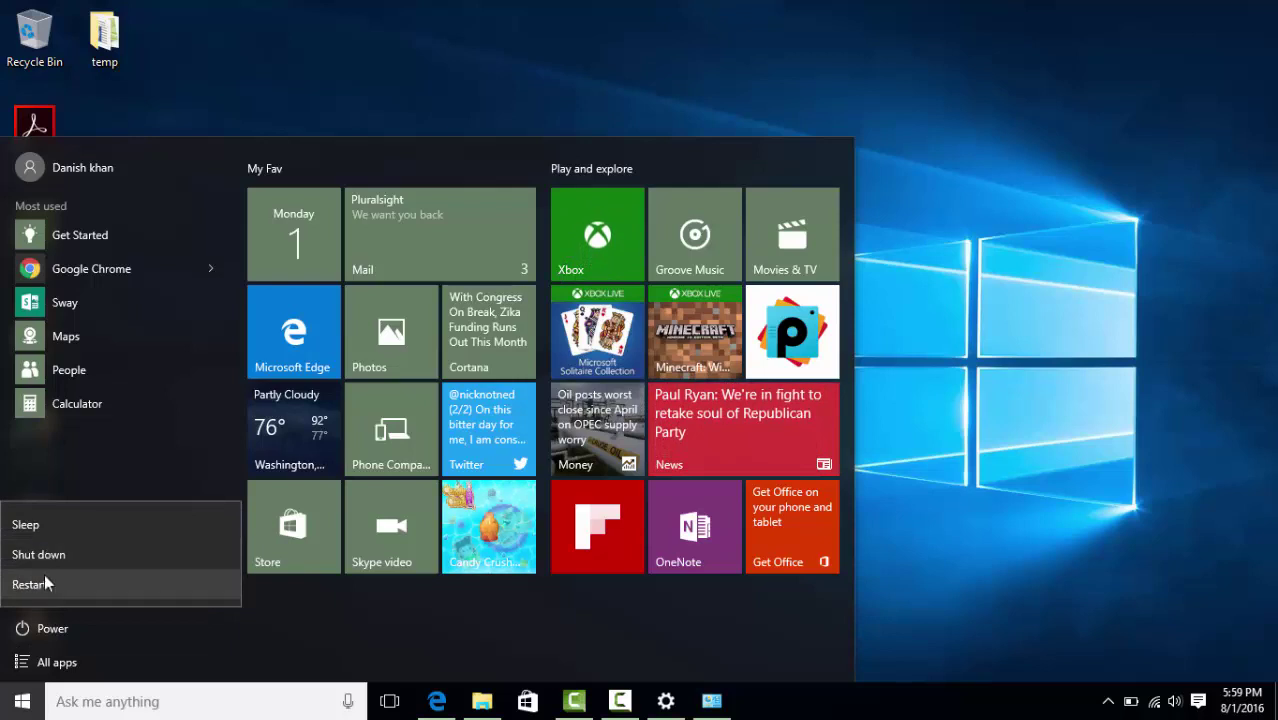
pyautogui.click(33, 169)
pyautogui.click(33, 169)
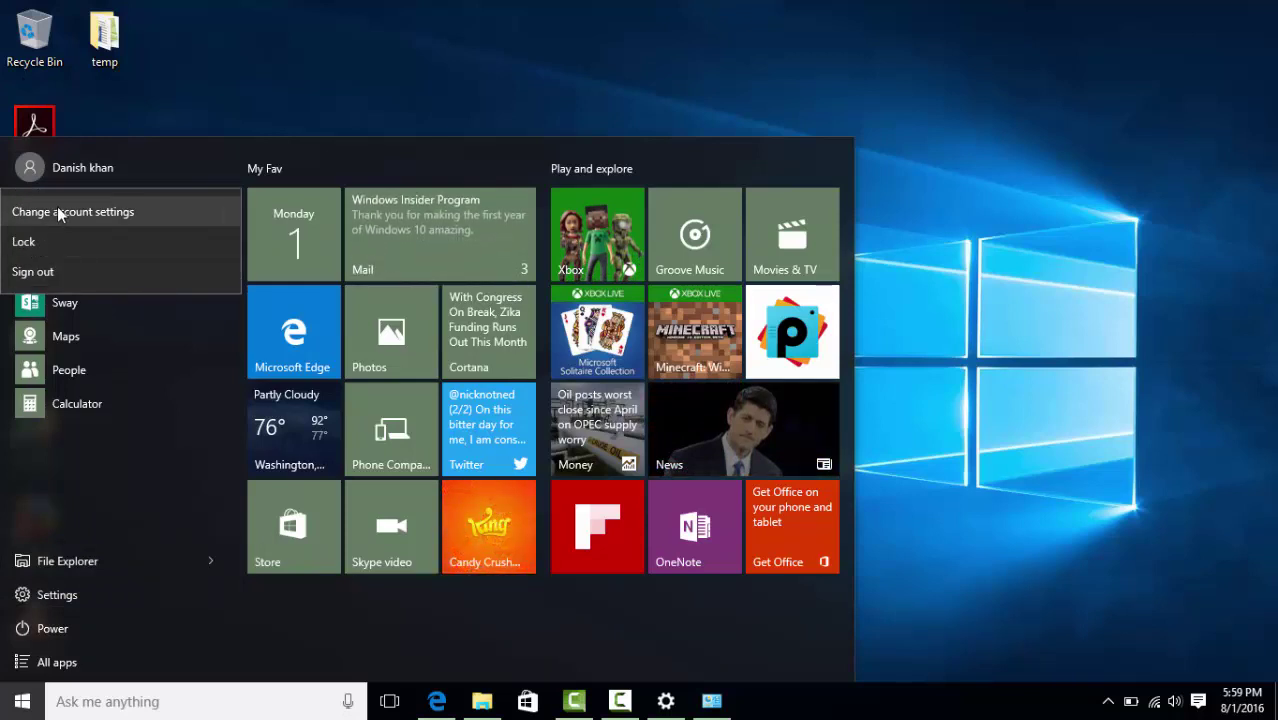
pyautogui.click(170, 500)
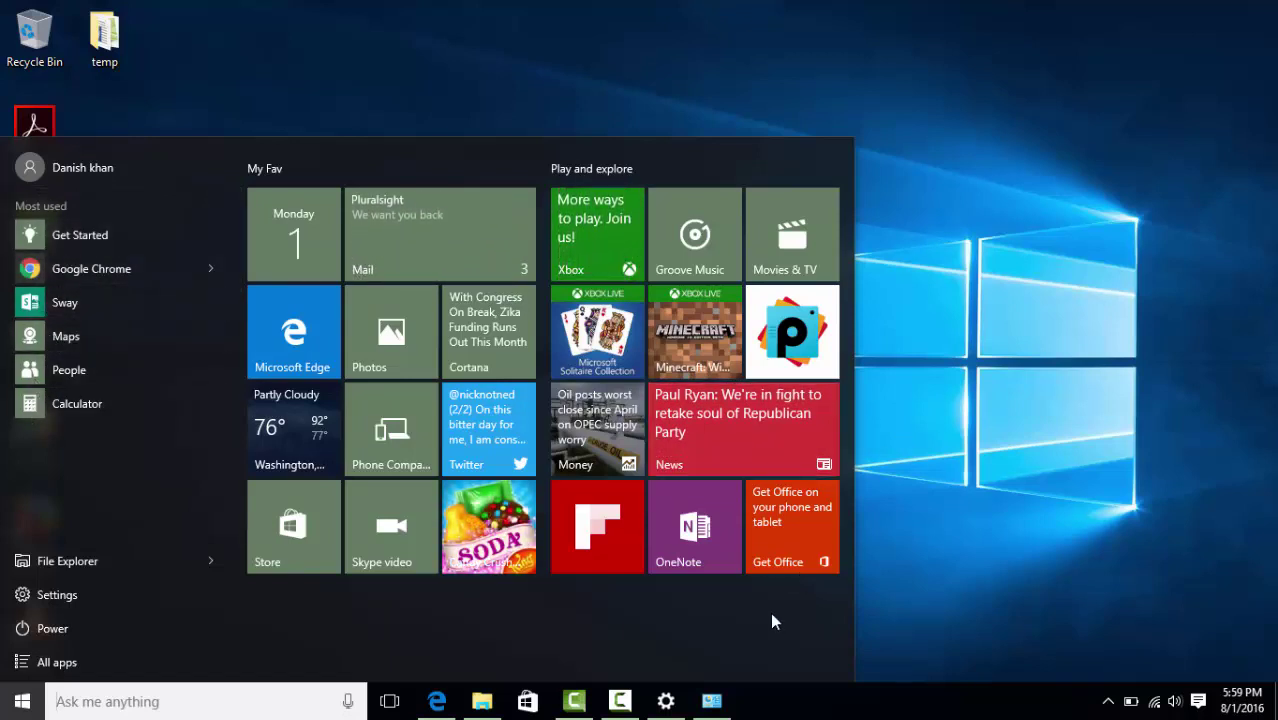
# Step: Open the names of the Play and explore and My Fav tile groups for editing, and close the Start menu without renaming them
pyautogui.click(819, 174)
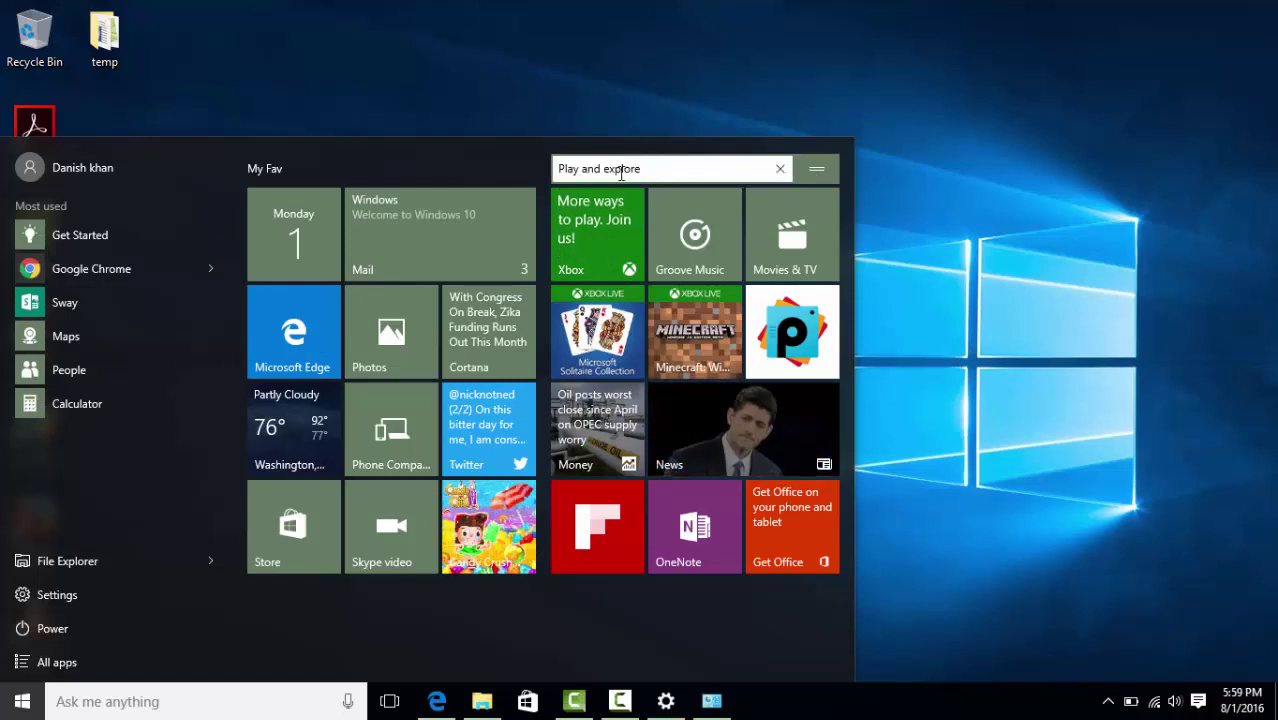
pyautogui.click(462, 179)
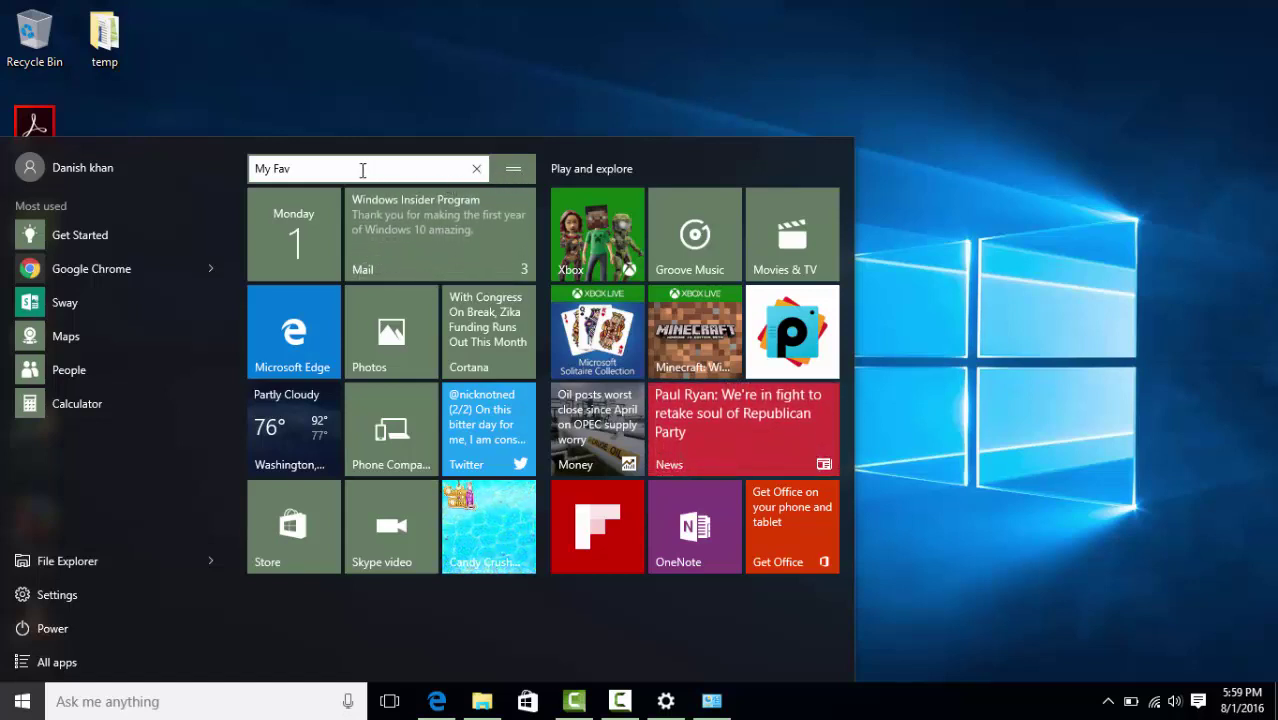
pyautogui.click(985, 205)
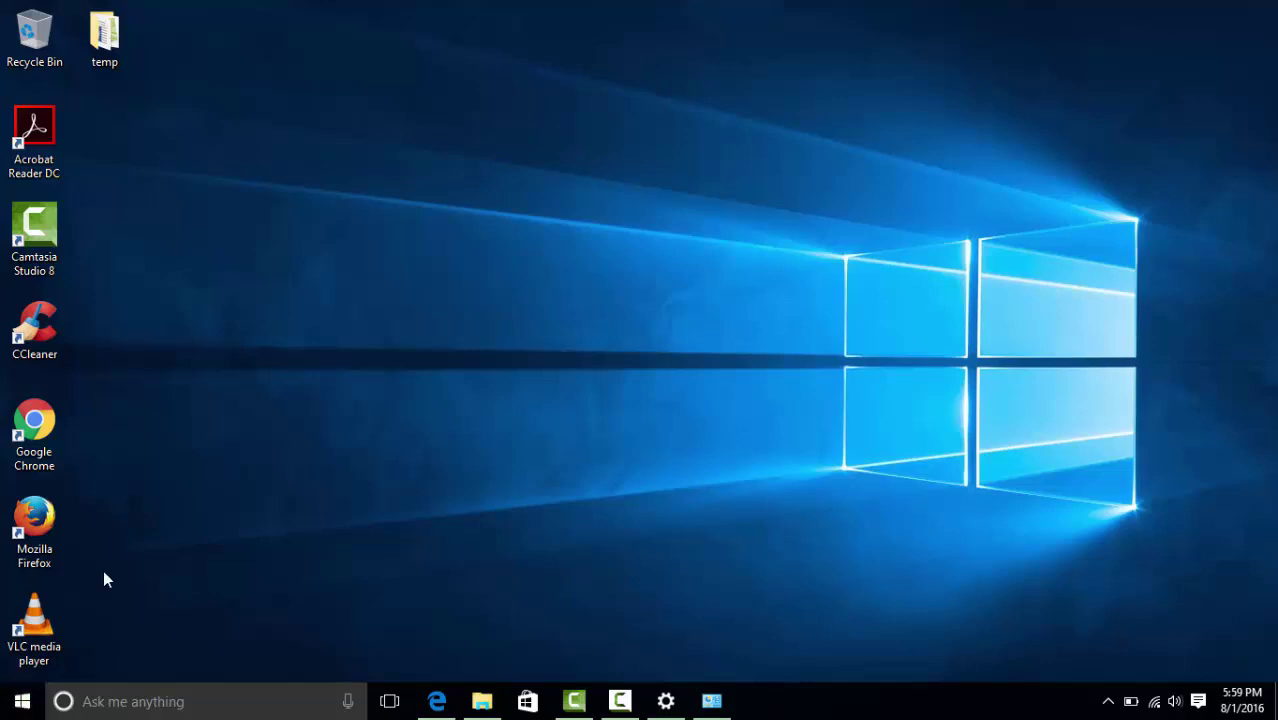
# Step: View the Start button's shortcut menu with its shut down and sign out options, and return to the desktop
pyautogui.rightClick(22, 703)
pyautogui.moveTo(35, 645)
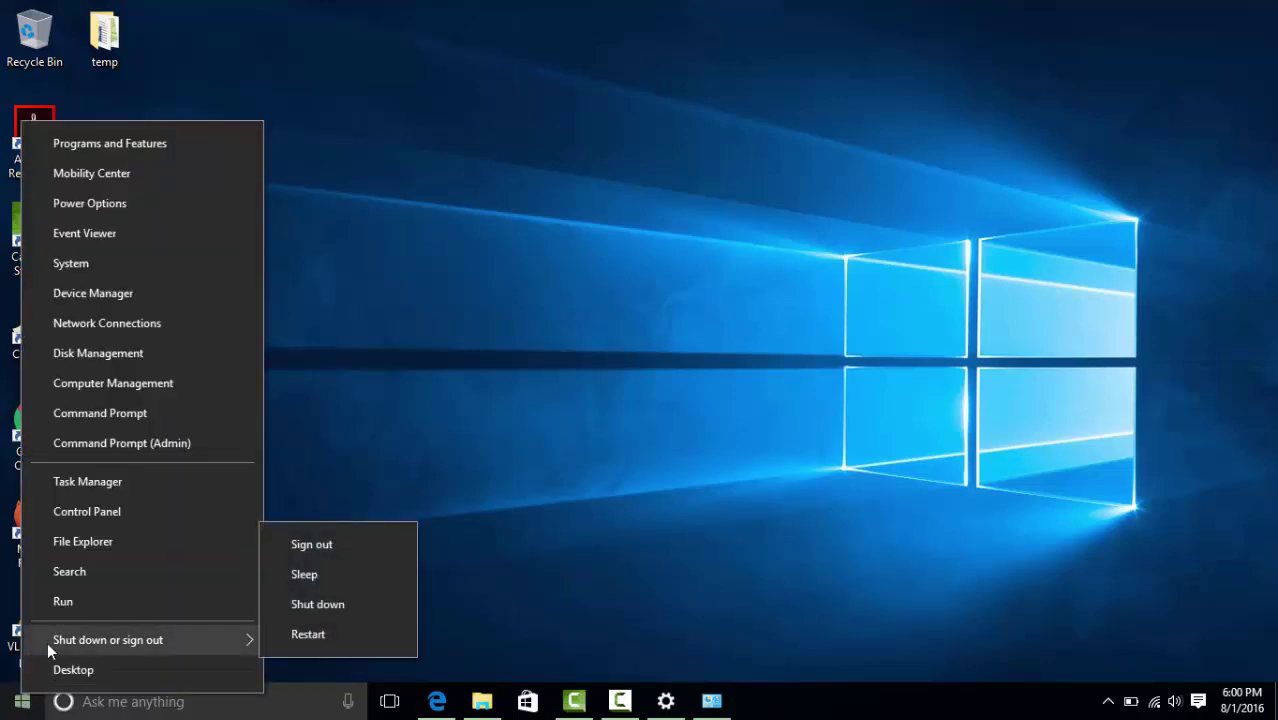
pyautogui.click(62, 668)
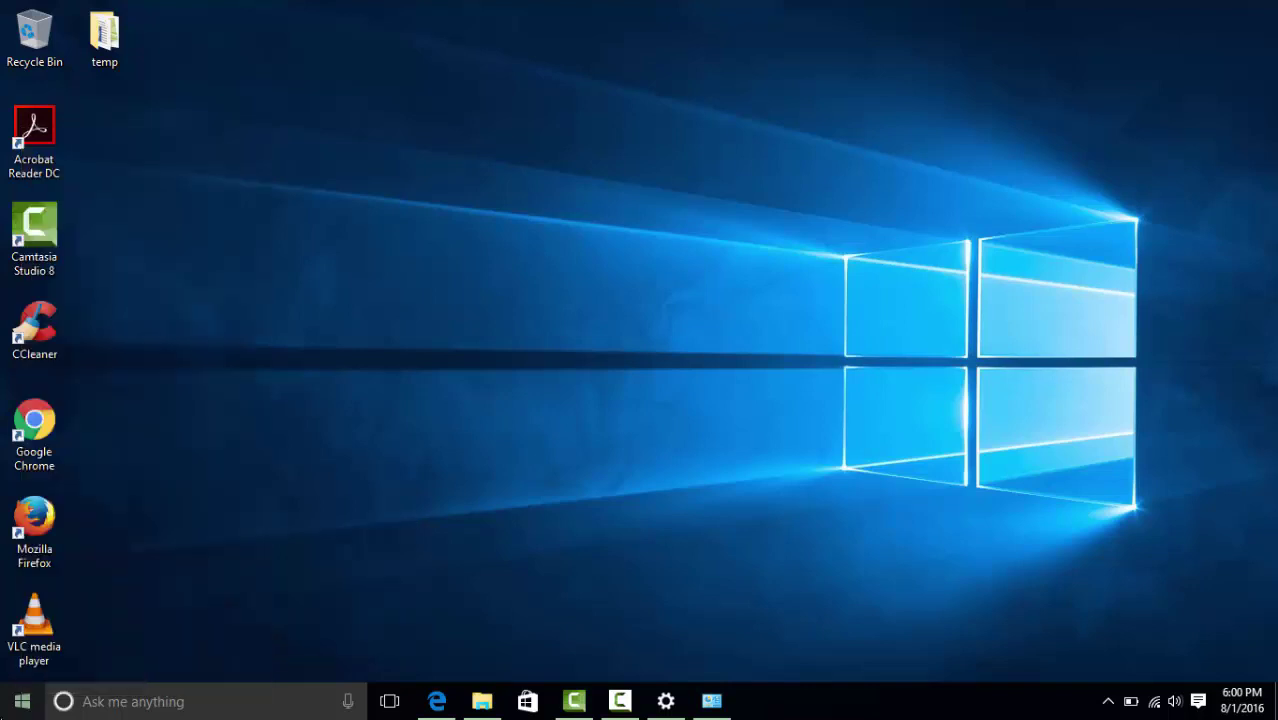
# Step: Open a Command Prompt window through the Run command, and close it
pyautogui.press('super+x')
pyautogui.moveTo(54, 668)
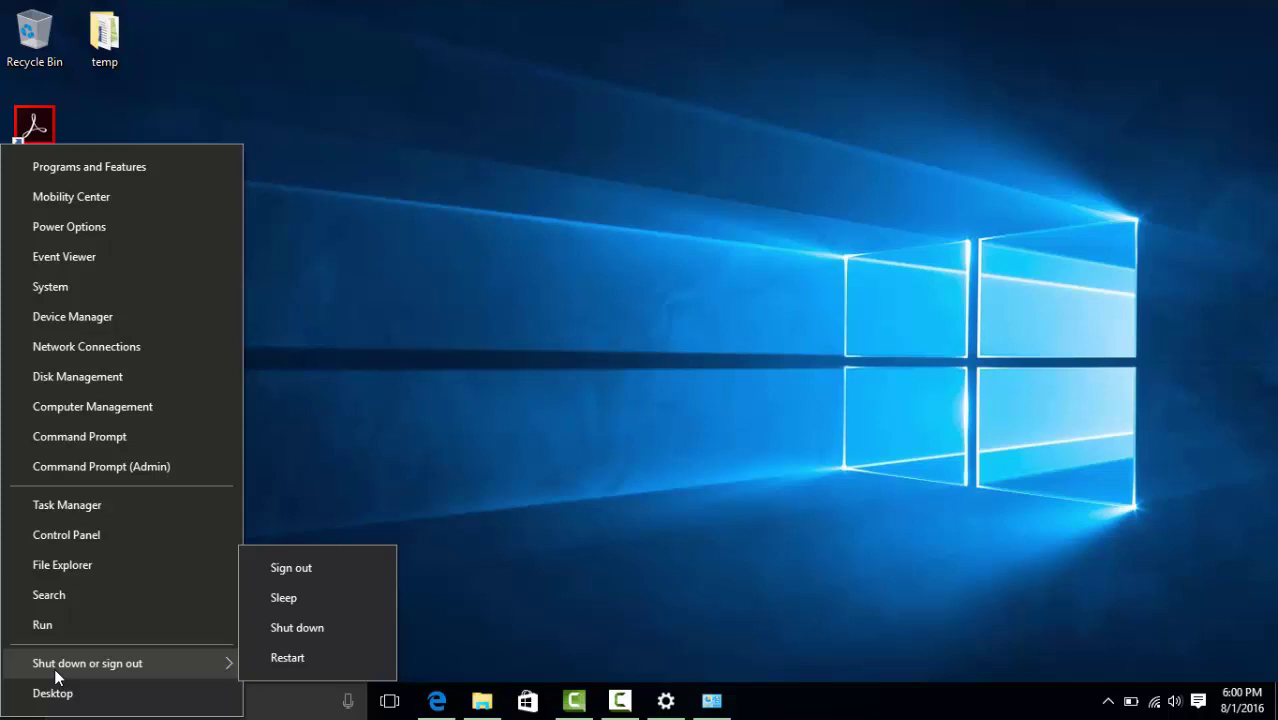
pyautogui.click(77, 627)
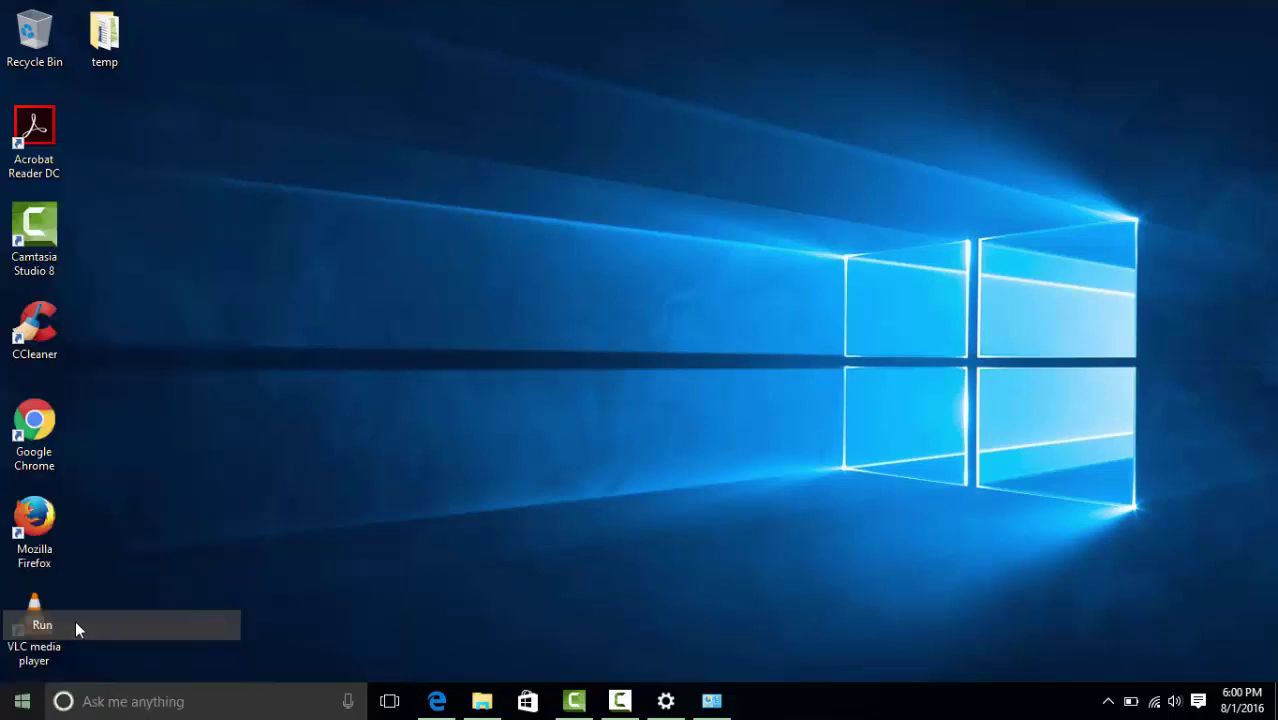
pyautogui.press('Return')
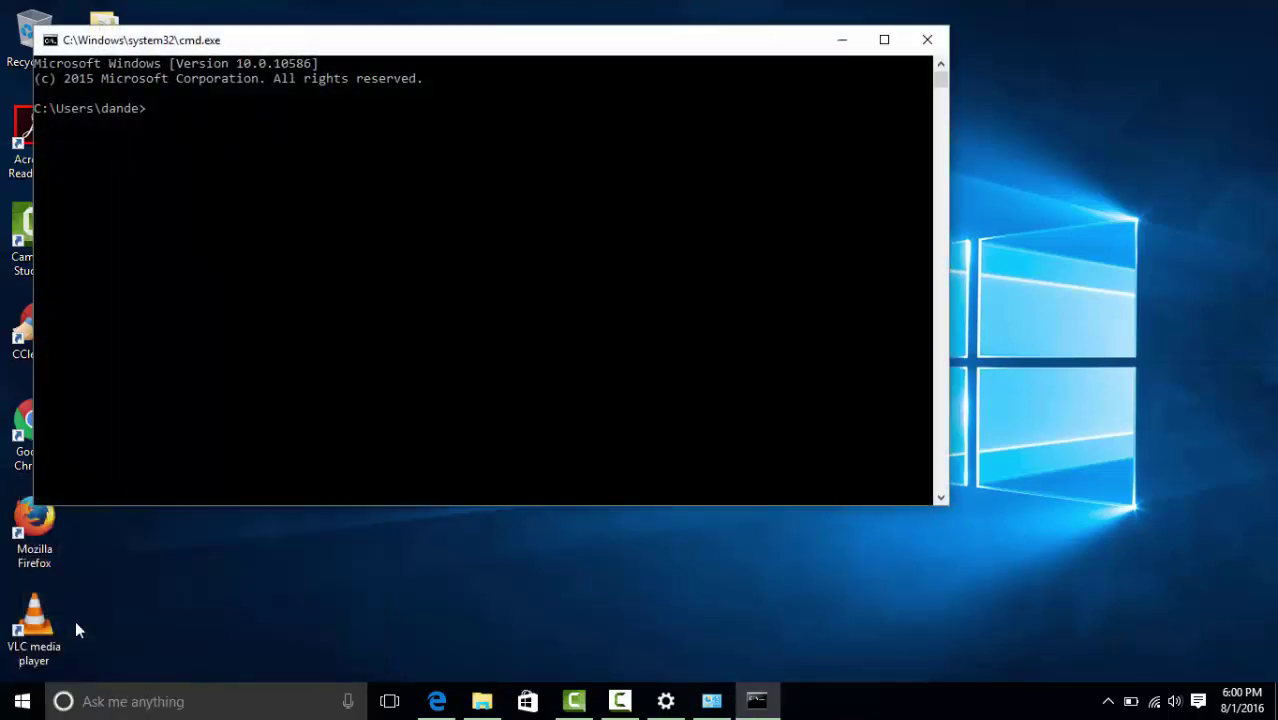
pyautogui.click(927, 39)
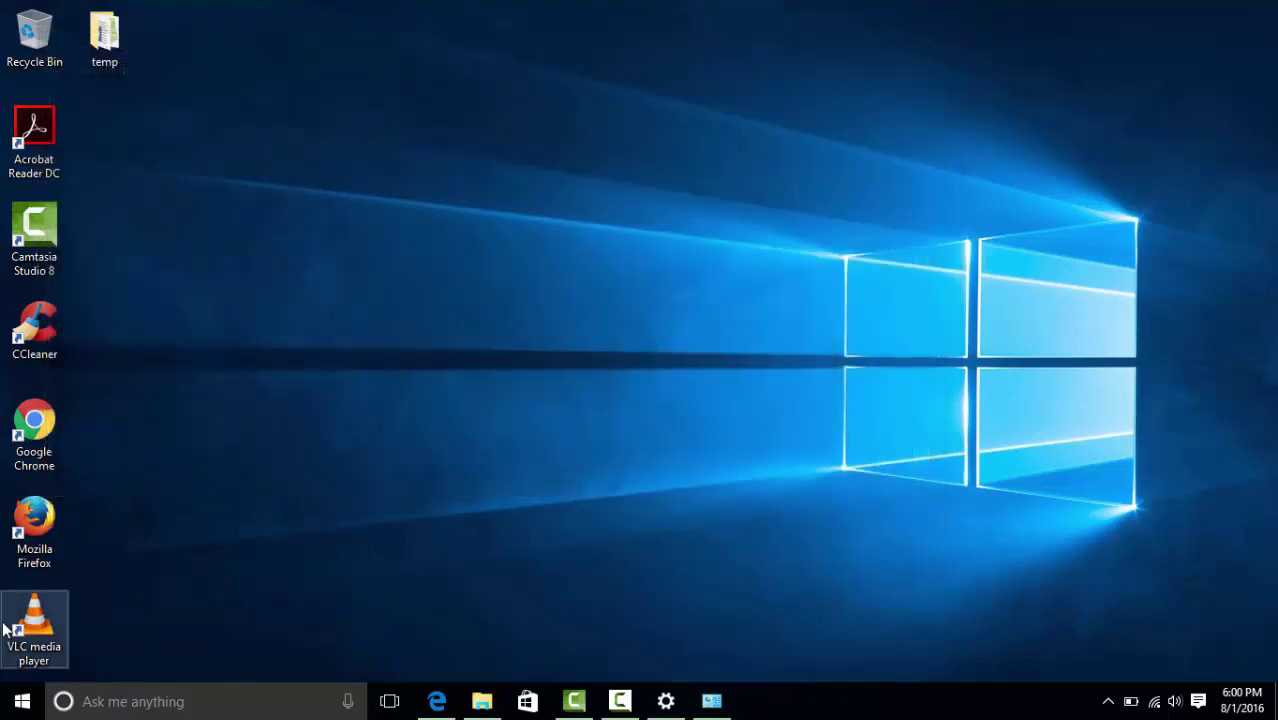
# Step: Launch Command Prompt through Run again, list the computer's IP configuration, and close the window
pyautogui.rightClick(2, 713)
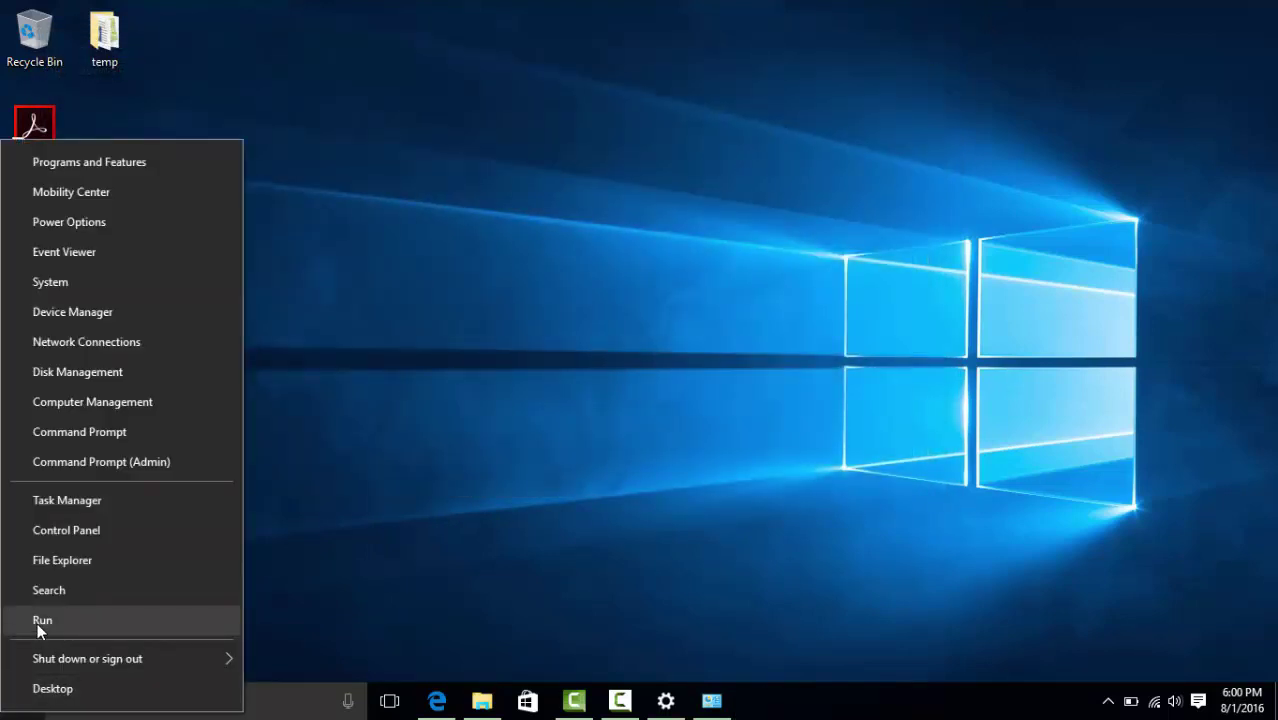
pyautogui.click(39, 622)
pyautogui.press('Return')
pyautogui.write('i')
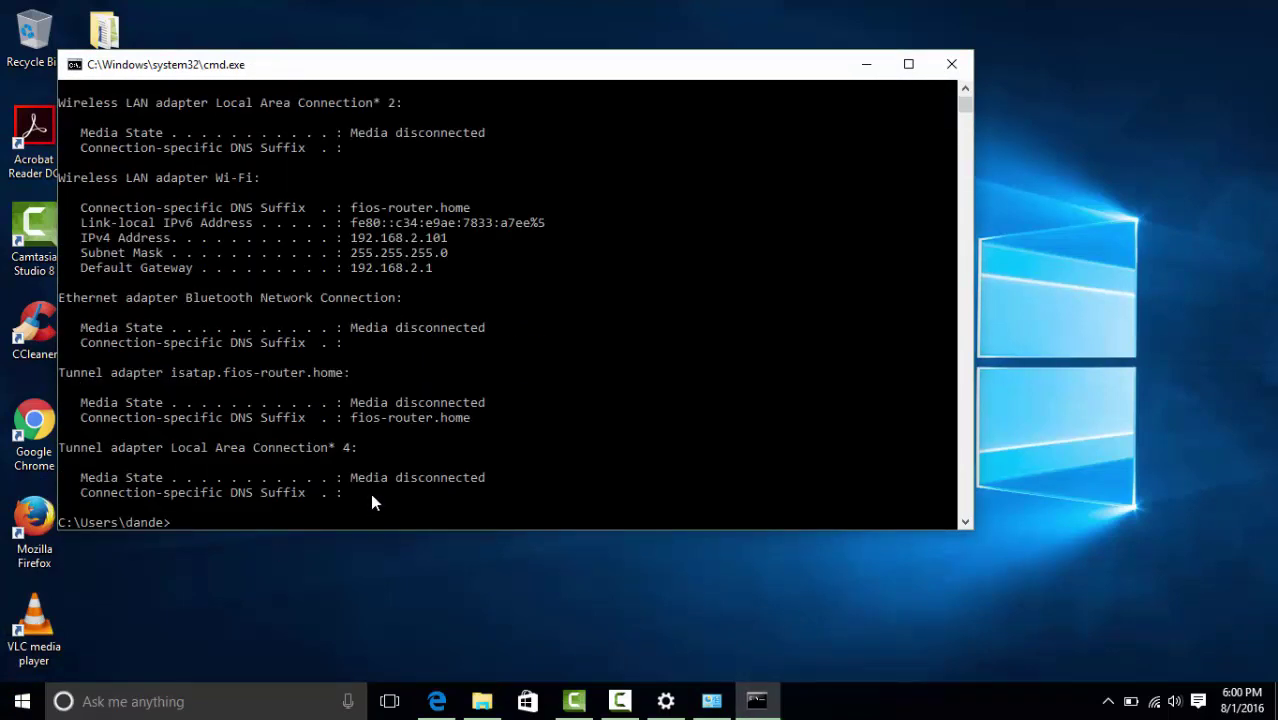
pyautogui.click(951, 64)
# Step: Use the Start button's Search command to look up jobskillshare.org, and dismiss the results without opening the site
pyautogui.press('super')
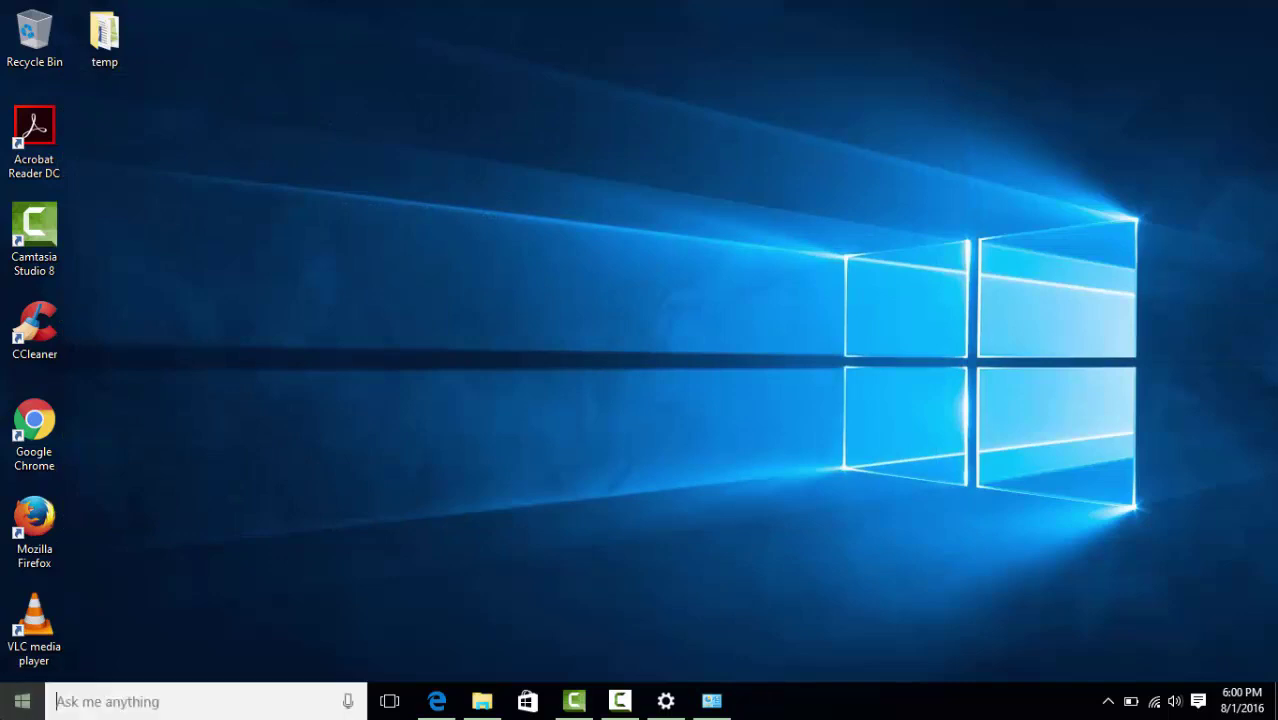
pyautogui.rightClick(17, 690)
pyautogui.rightClick(20, 698)
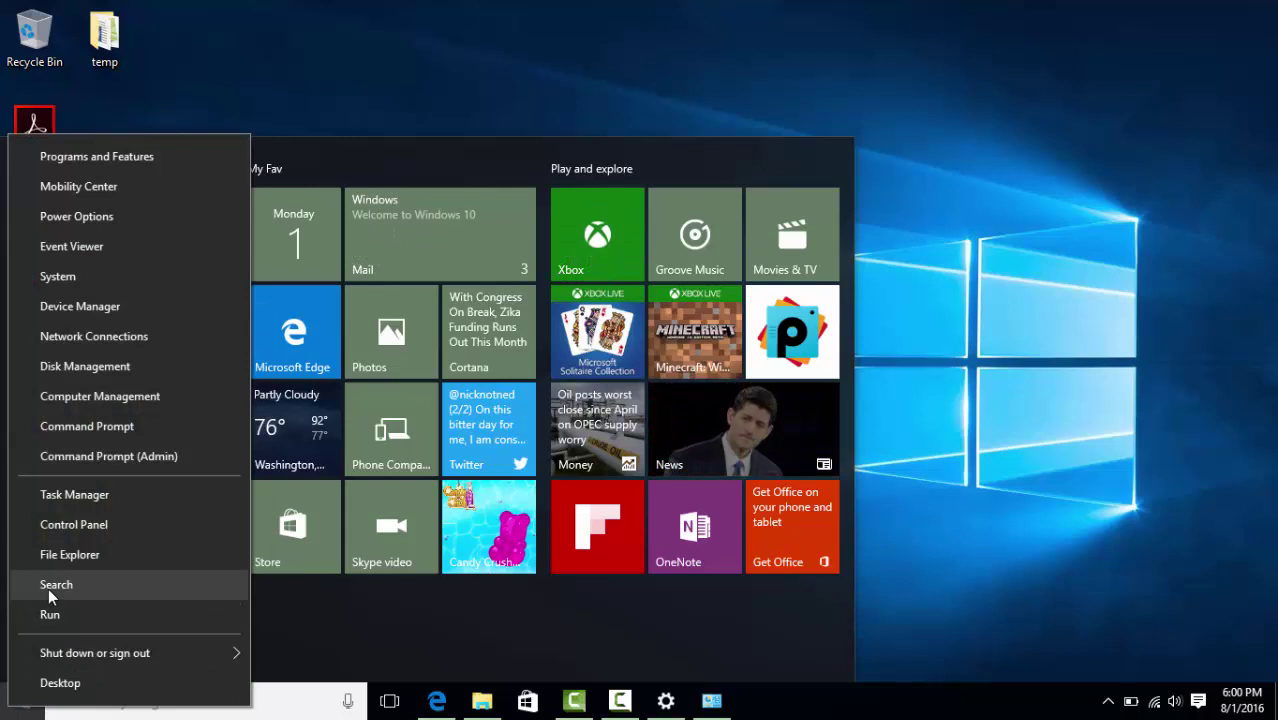
pyautogui.click(48, 588)
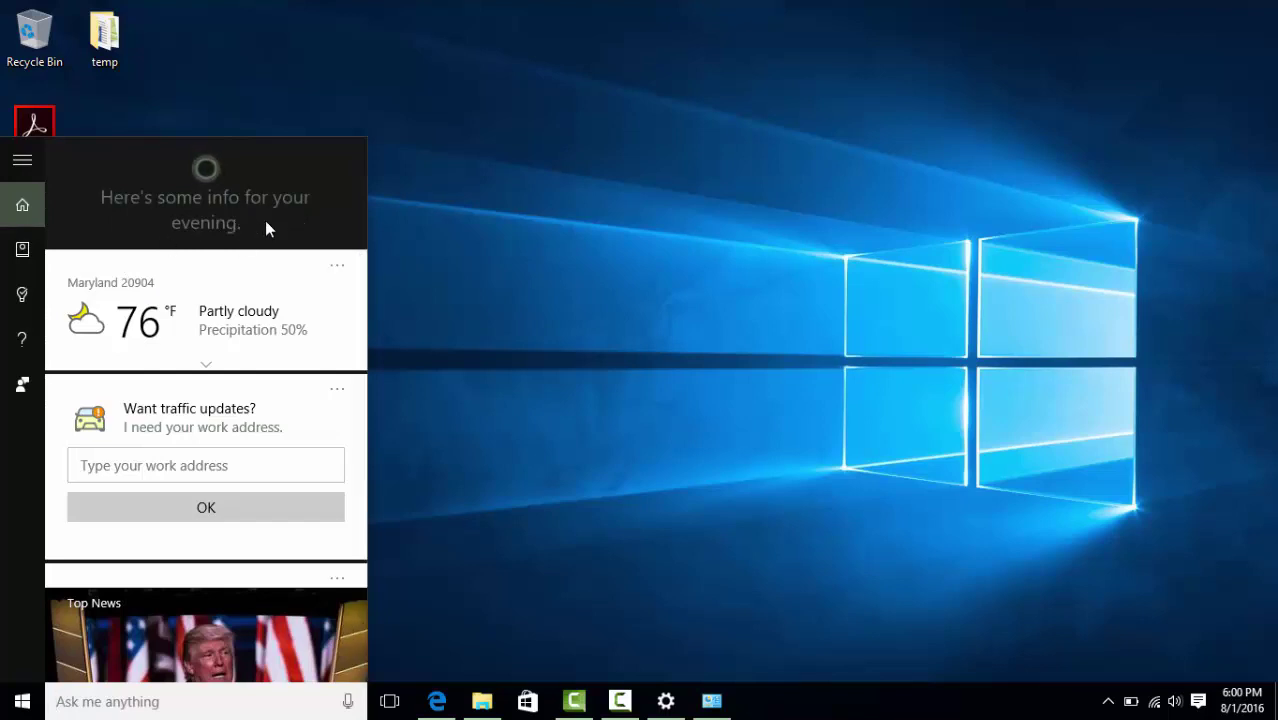
pyautogui.write('jobskill')
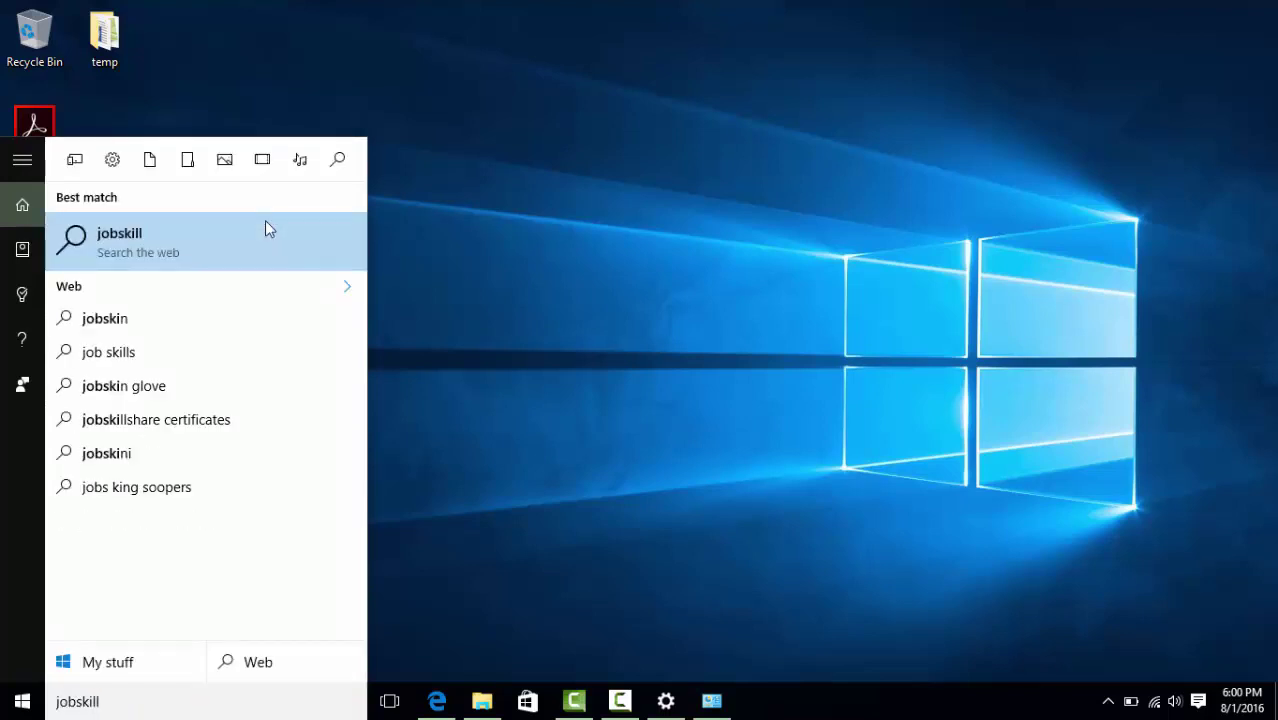
pyautogui.write('share.org')
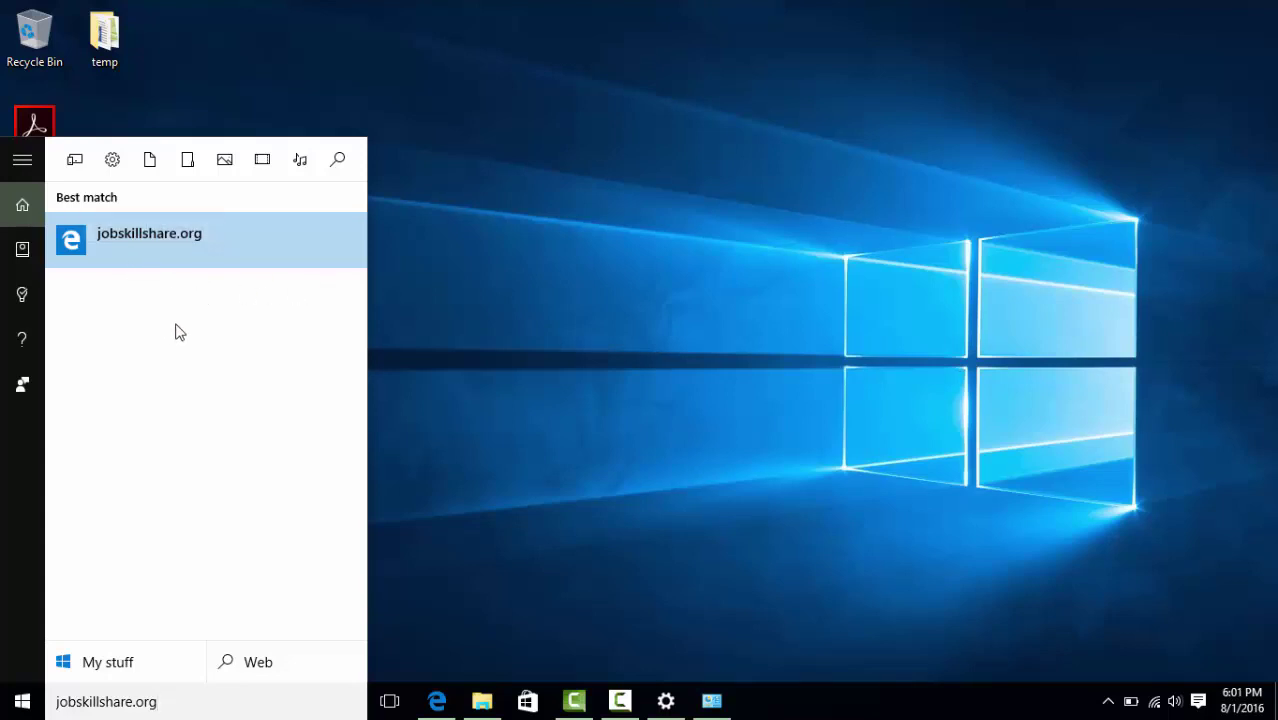
pyautogui.click(519, 450)
# Step: Open File Explorer from the Start button's shortcut menu and go to This PC
pyautogui.rightClick(8, 712)
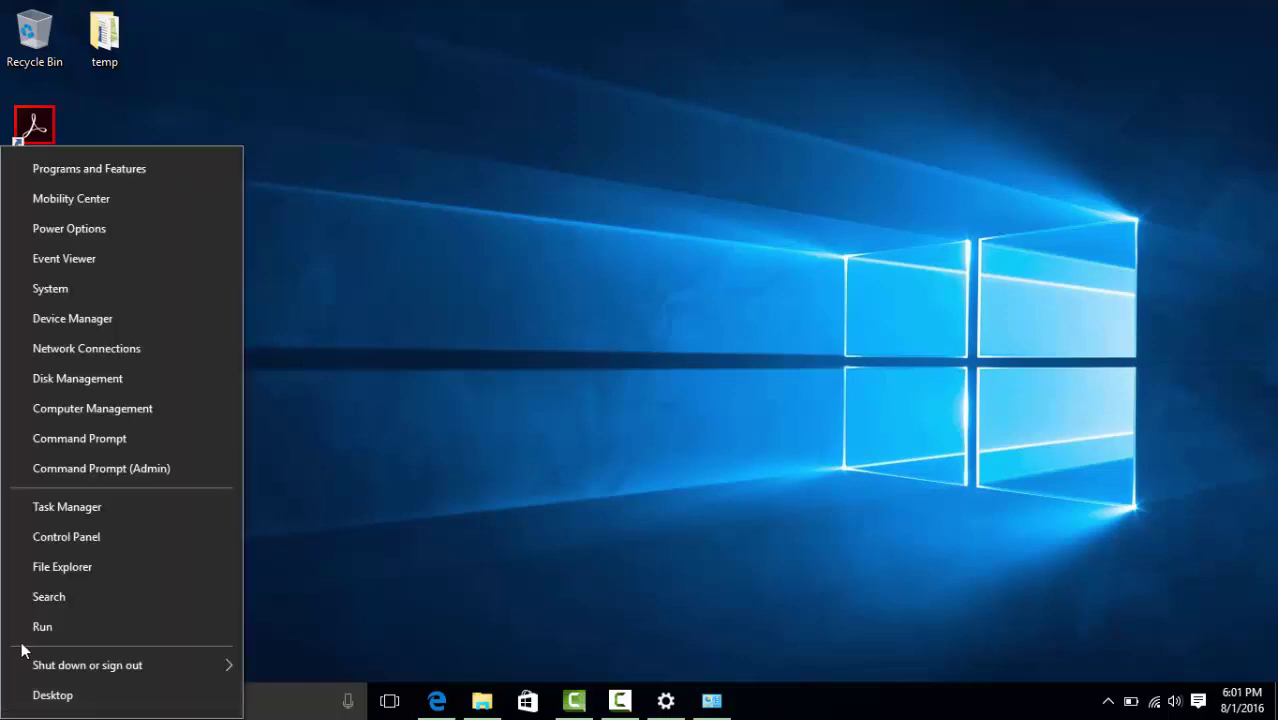
pyautogui.click(74, 566)
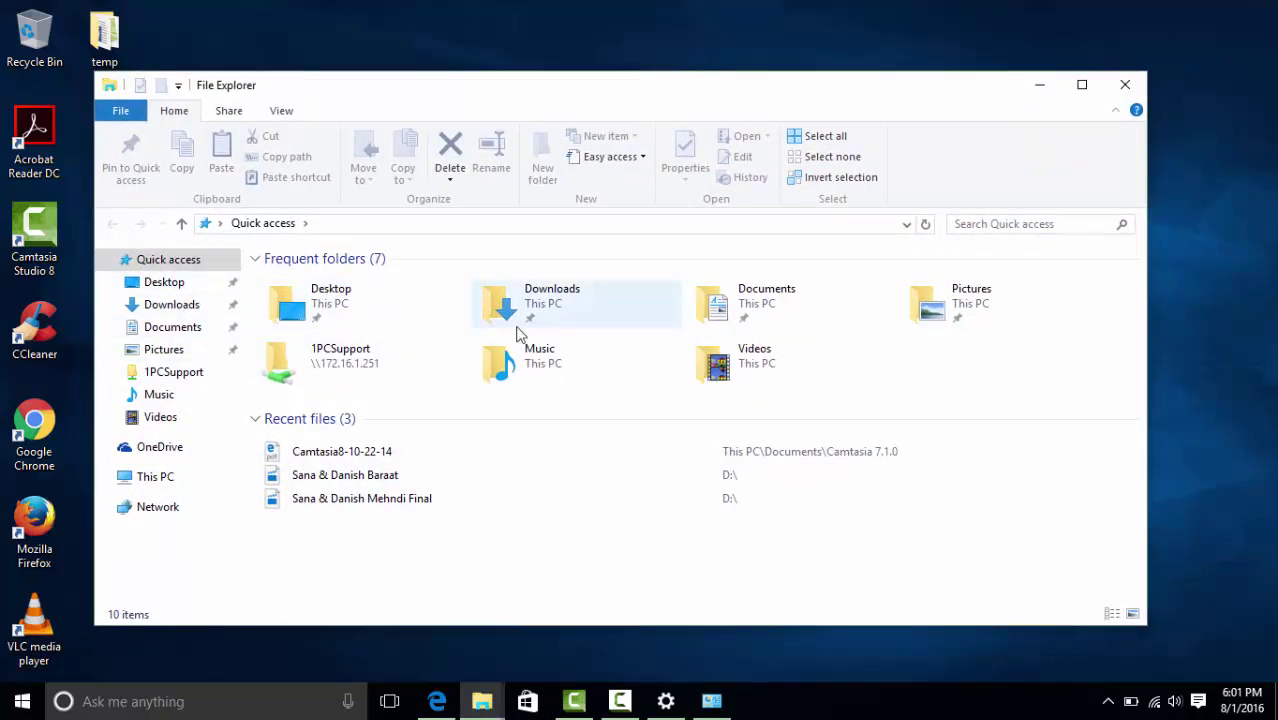
pyautogui.click(160, 479)
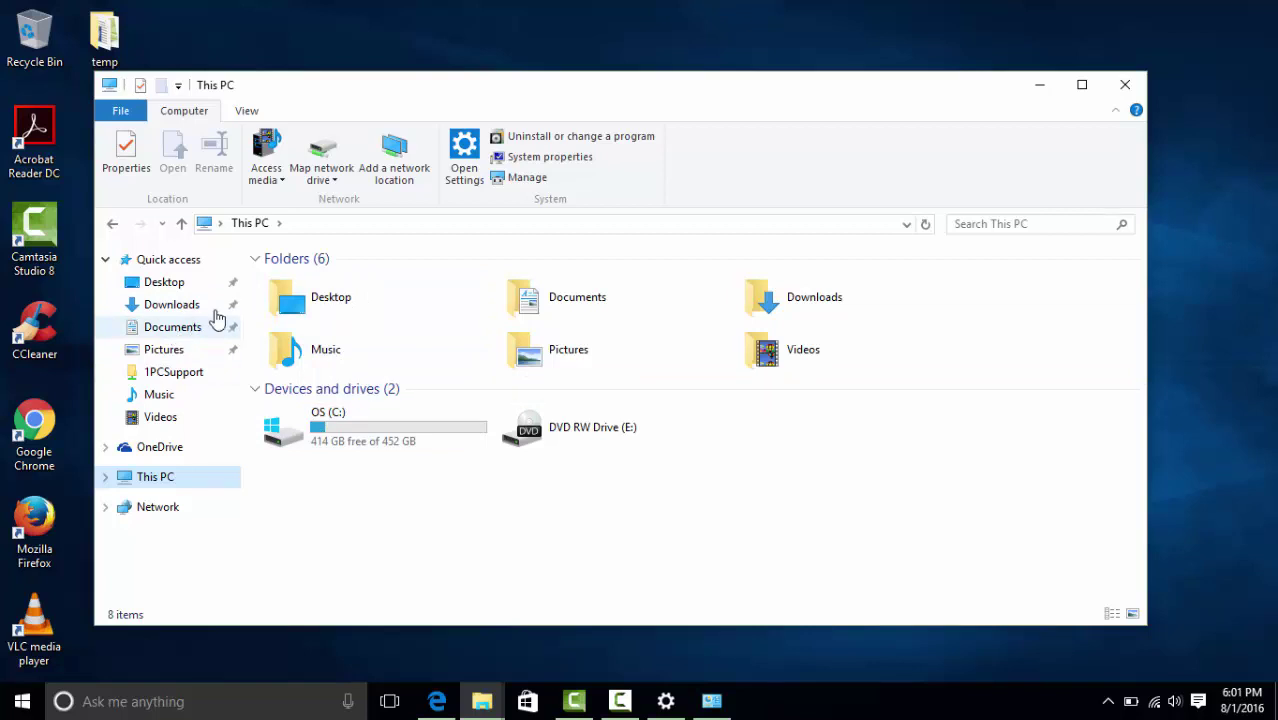
# Step: Browse the Downloads and Documents folders, and view the available properties options without choosing any
pyautogui.click(156, 306)
pyautogui.click(152, 330)
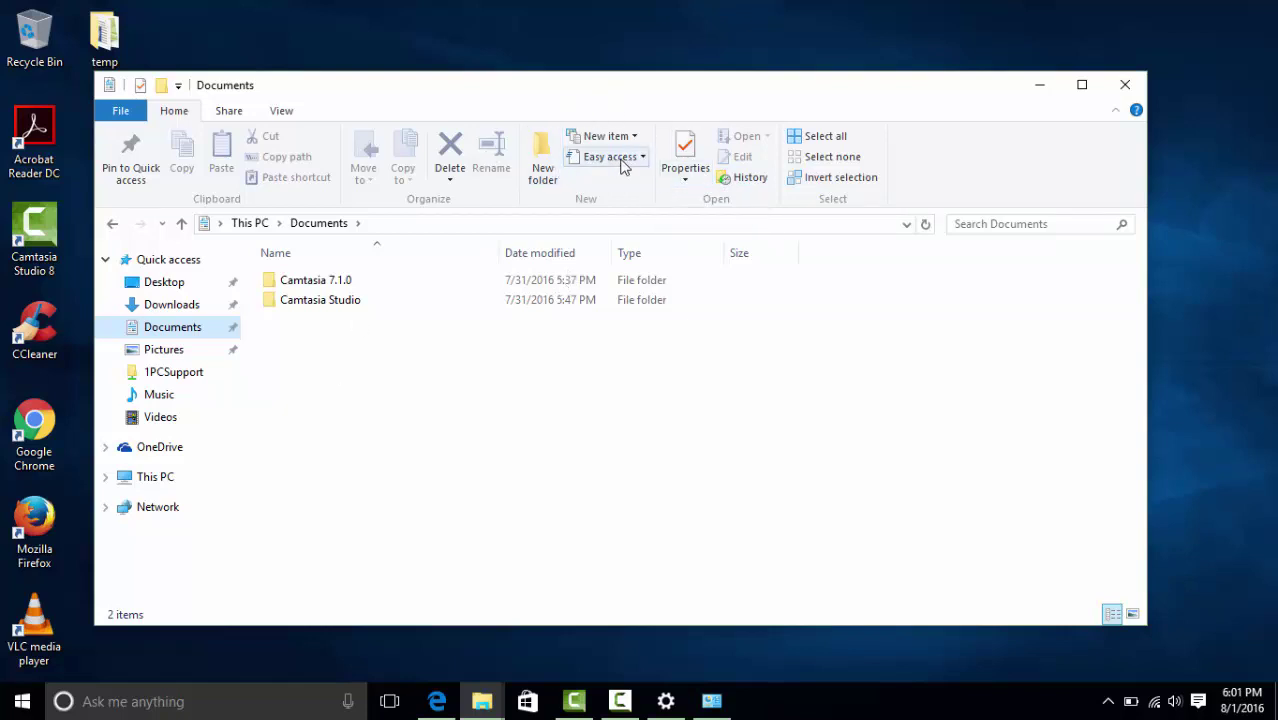
pyautogui.click(679, 172)
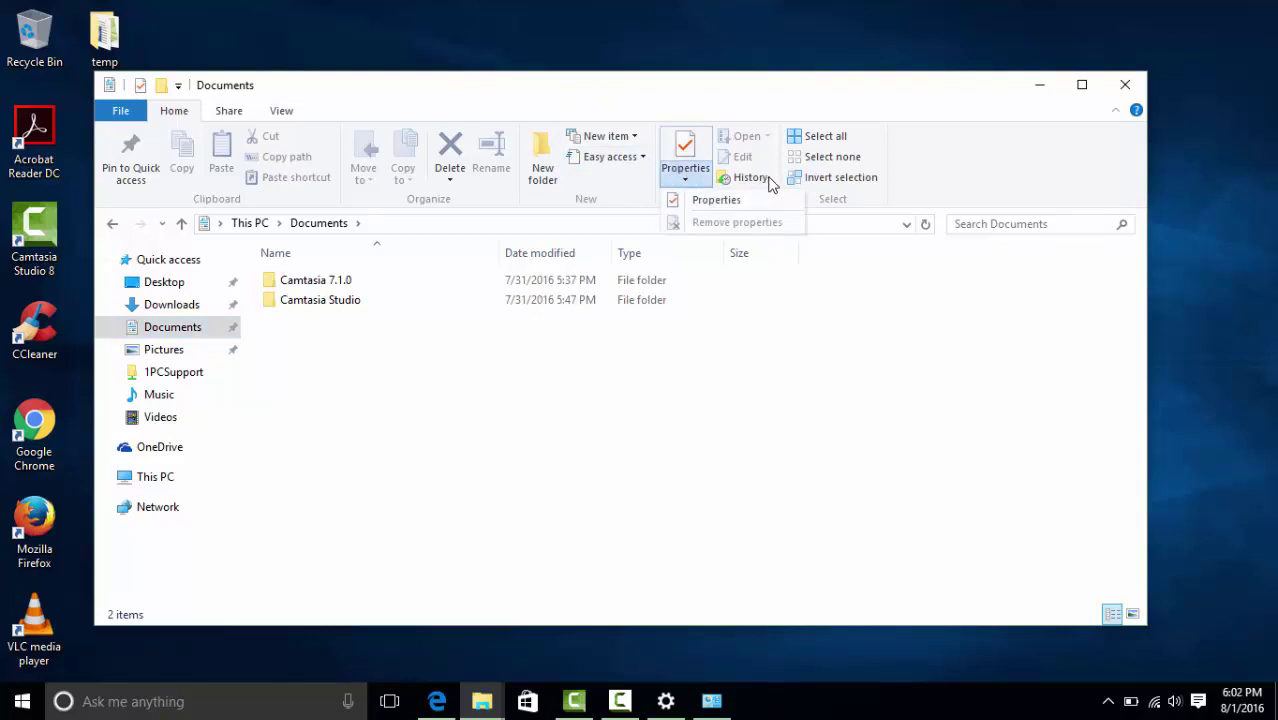
pyautogui.click(953, 152)
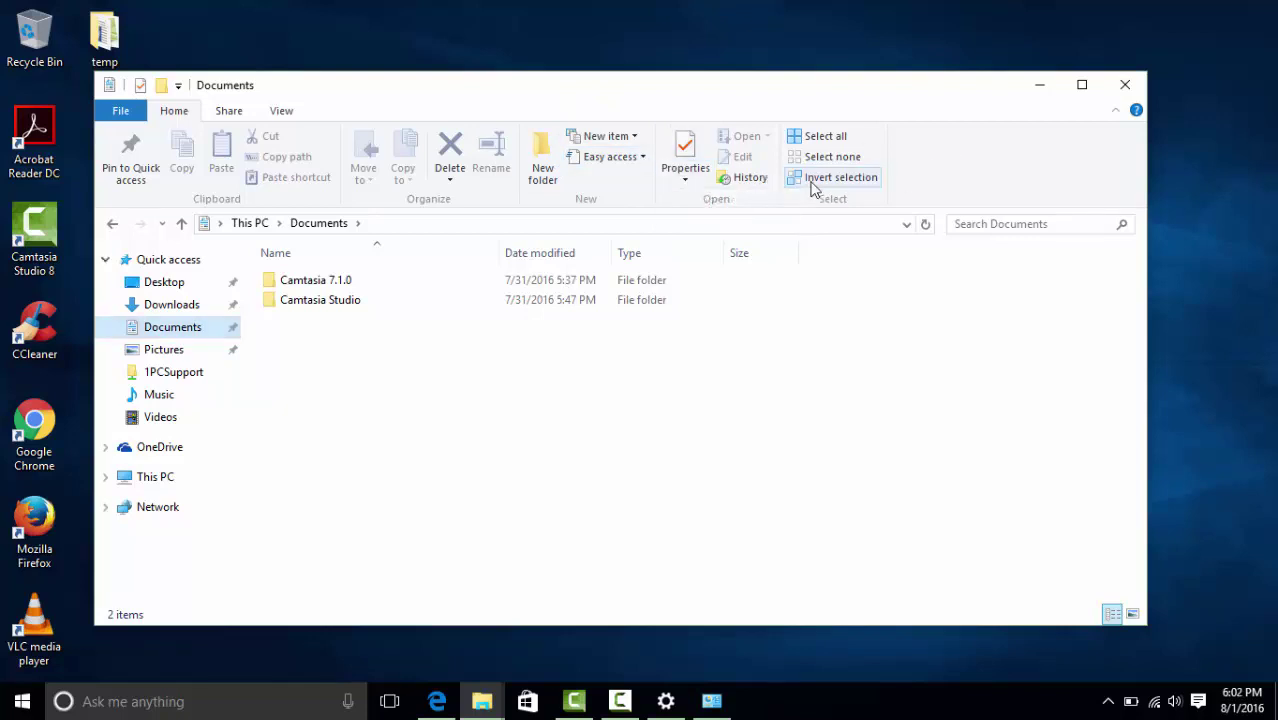
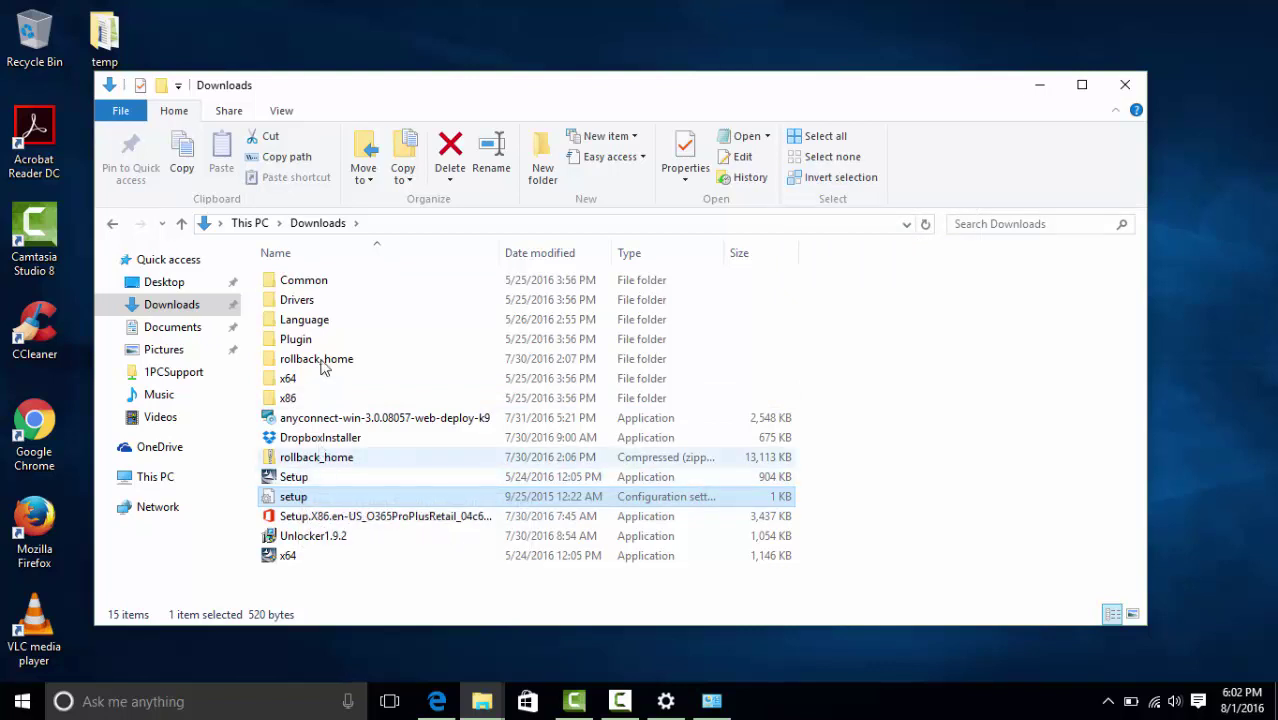
# Step: Turn on file name extensions for the items in the Downloads folder
pyautogui.click(282, 111)
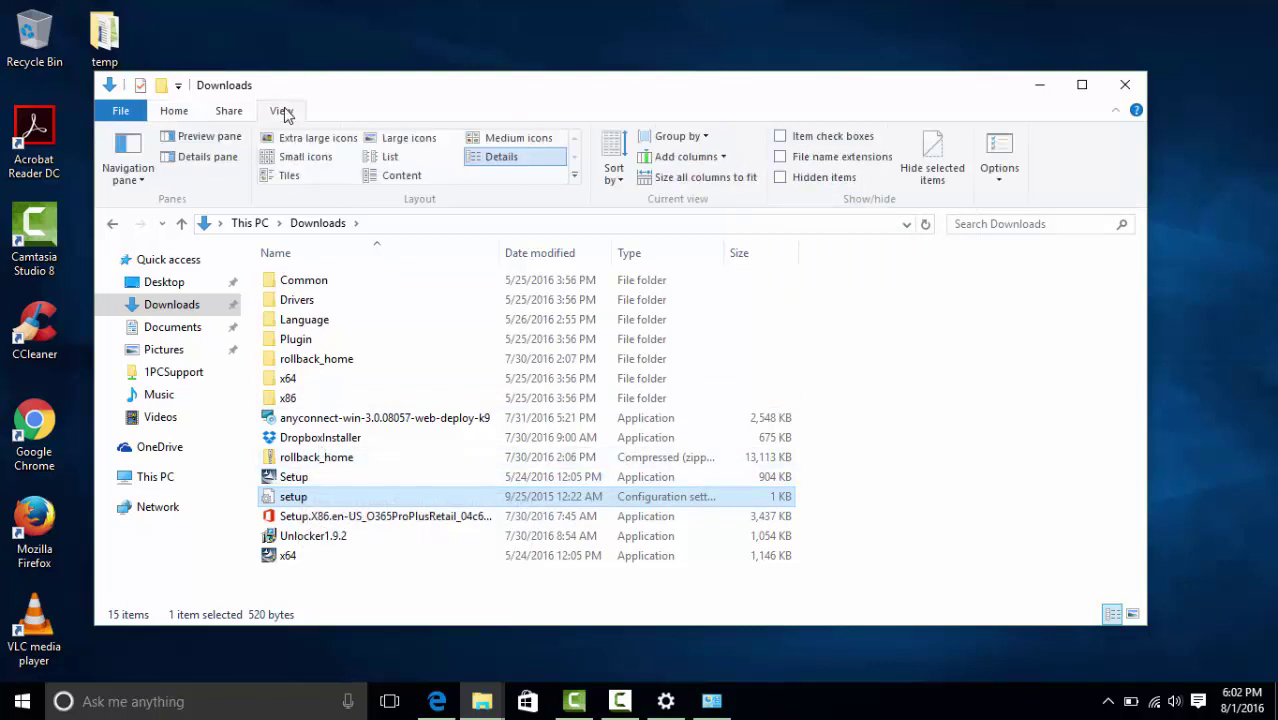
pyautogui.click(781, 157)
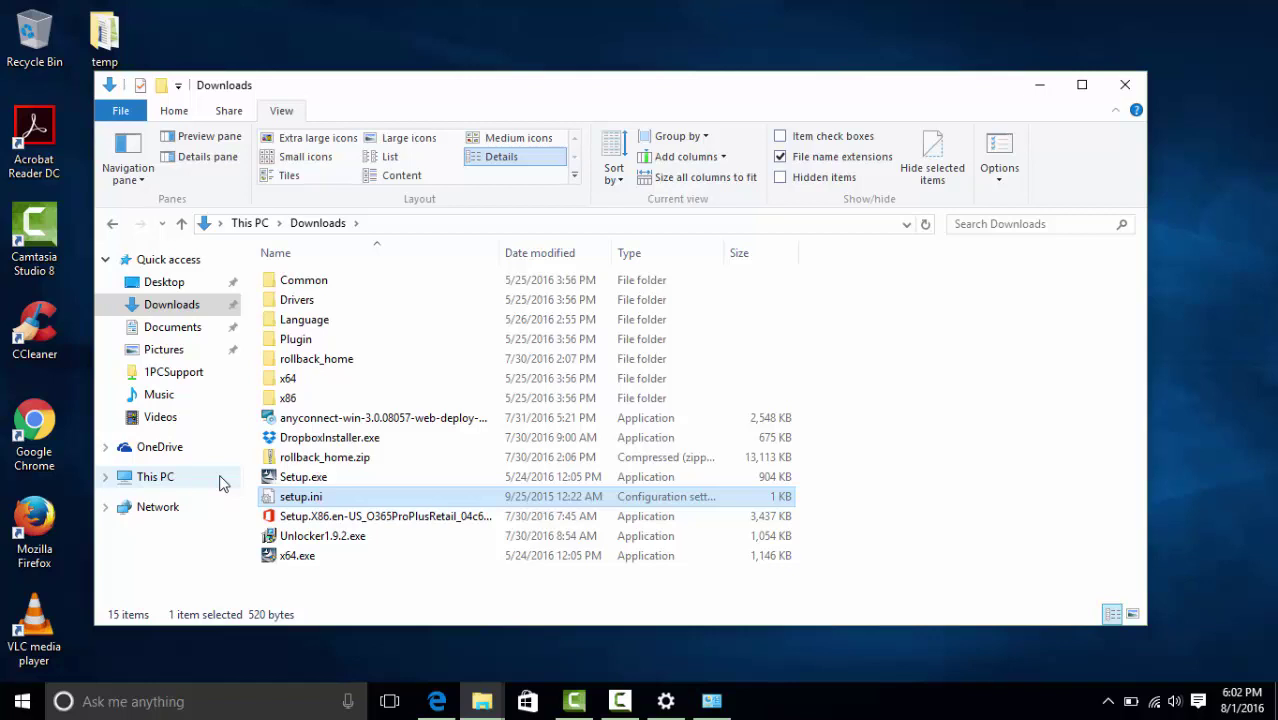
# Step: Go to the OS (C:) drive and open the user's own profile folder inside Users
pyautogui.click(163, 482)
pyautogui.click(318, 428)
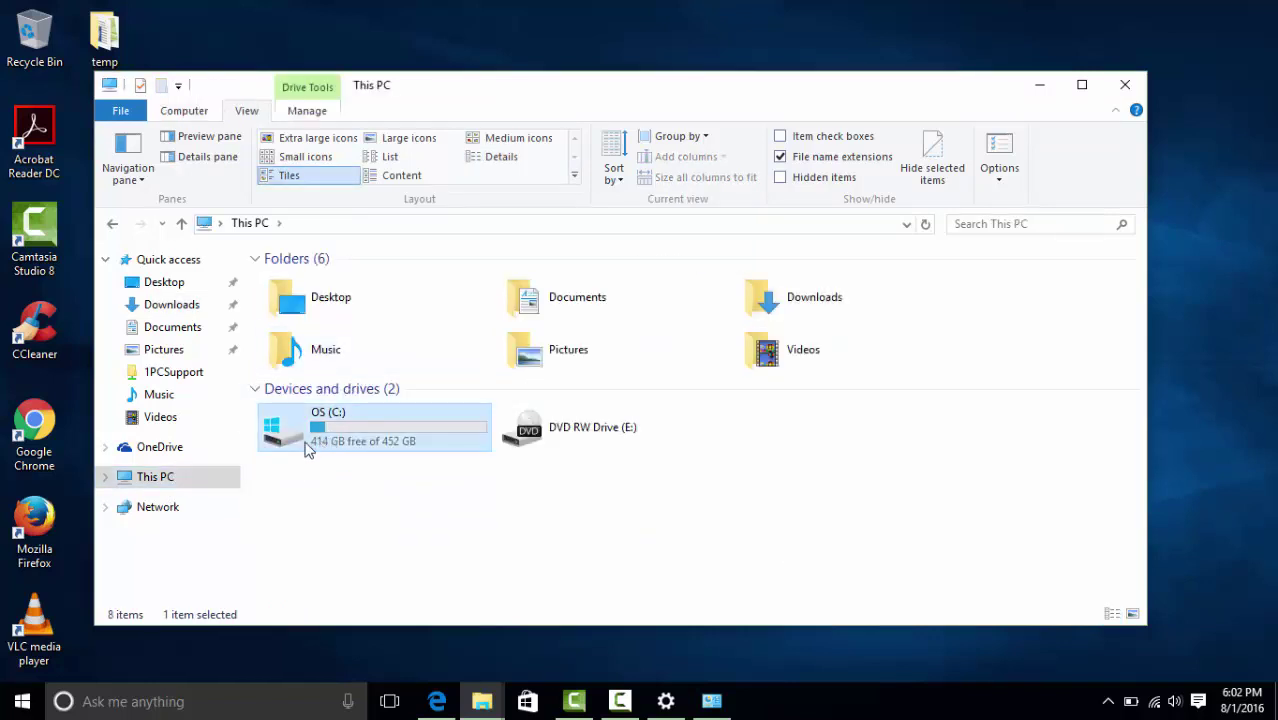
pyautogui.doubleClick(318, 428)
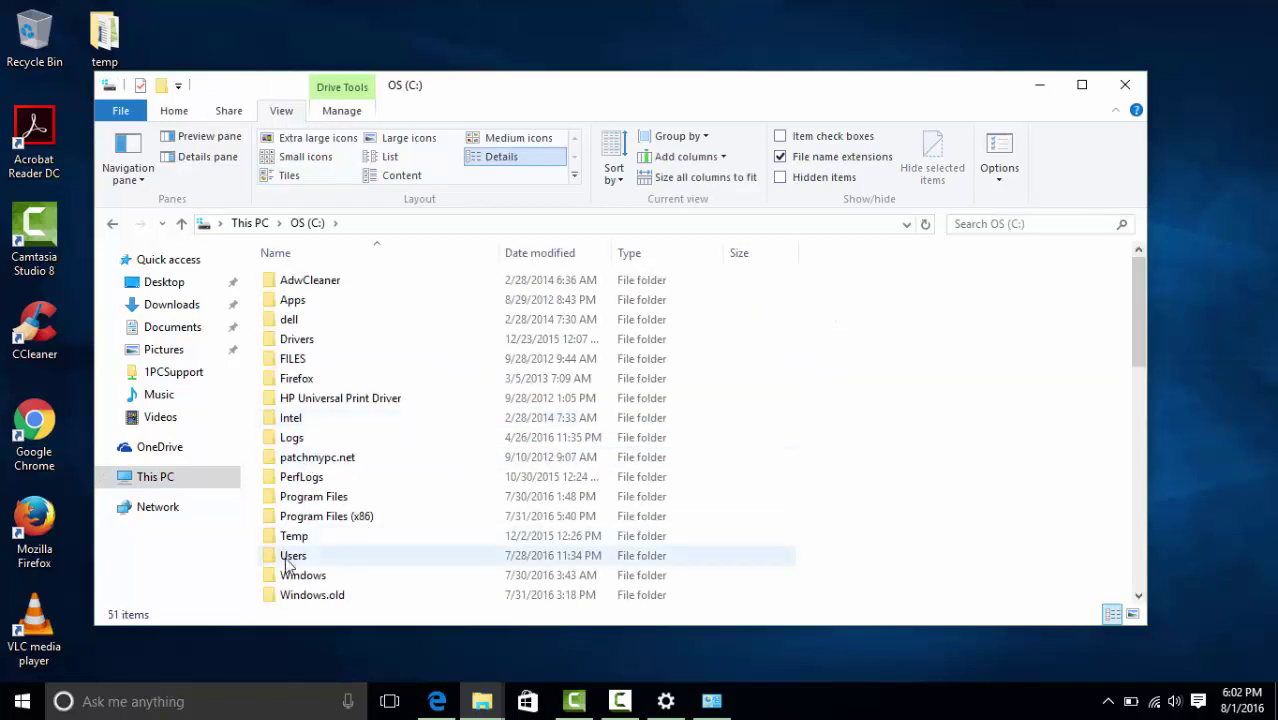
pyautogui.click(285, 557)
pyautogui.doubleClick(285, 557)
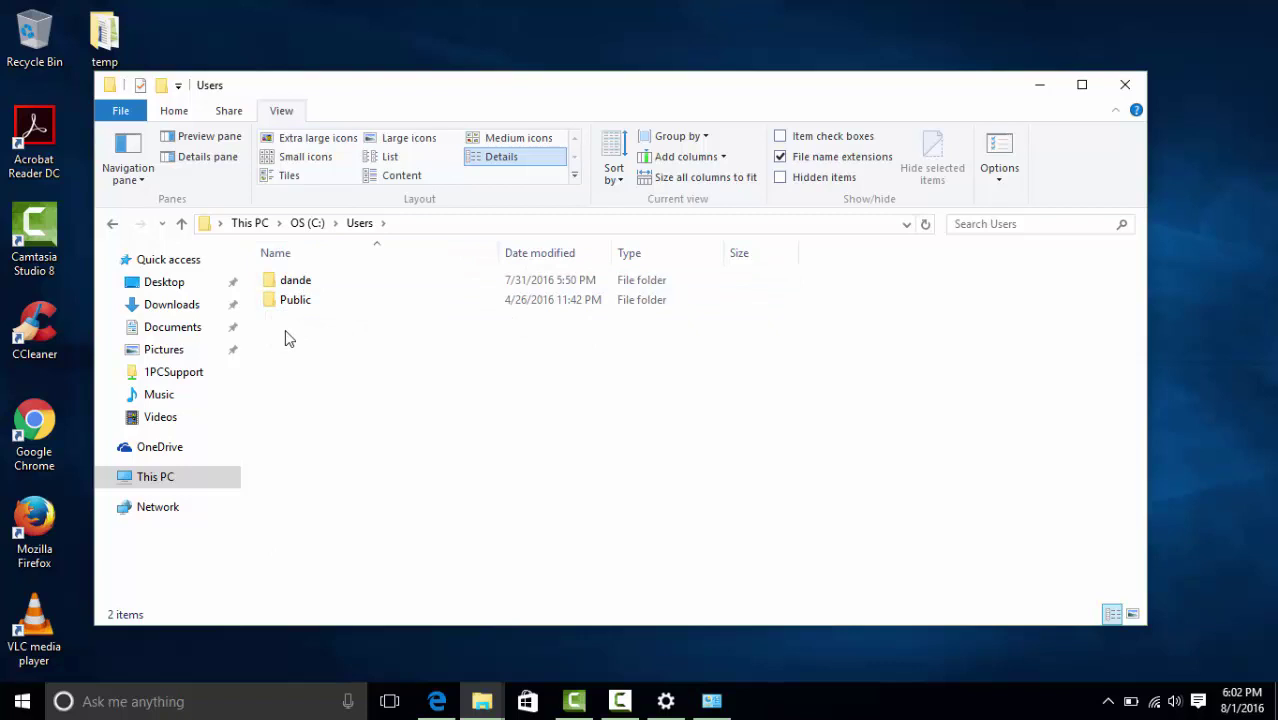
pyautogui.click(293, 286)
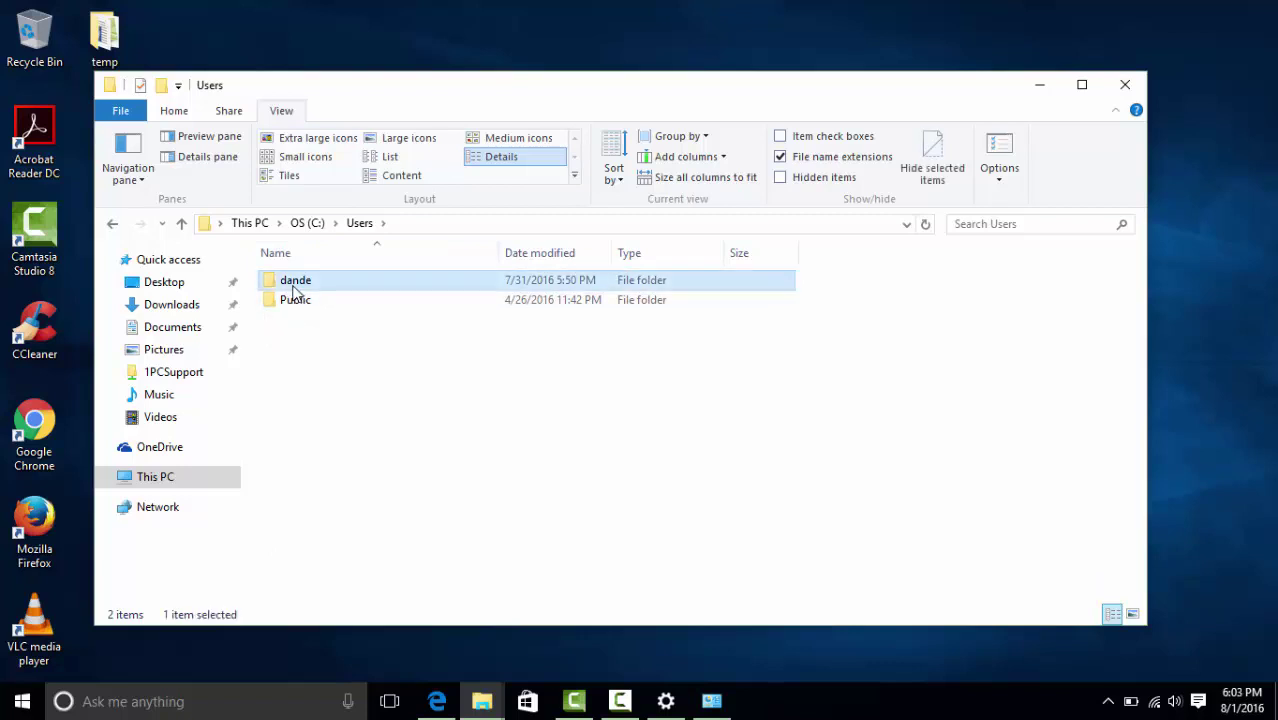
pyautogui.doubleClick(293, 284)
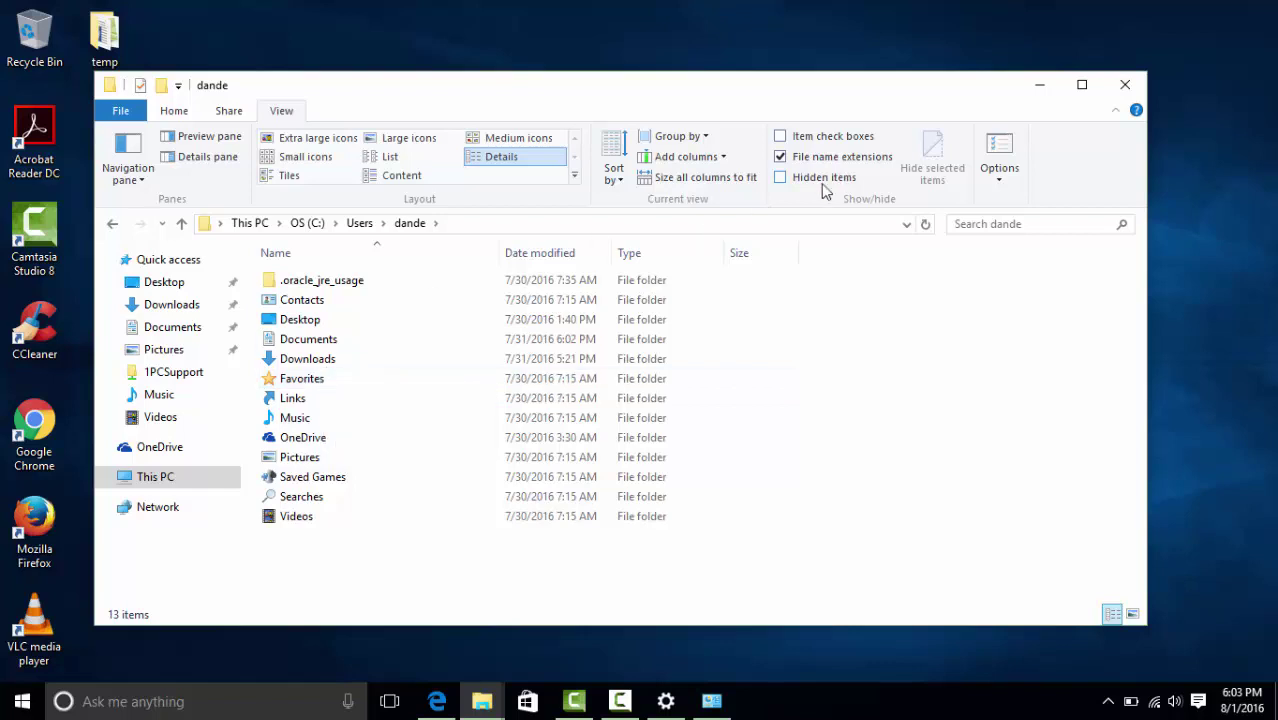
# Step: Show hidden items in the user profile folder, and open the Local folder inside AppData
pyautogui.click(781, 180)
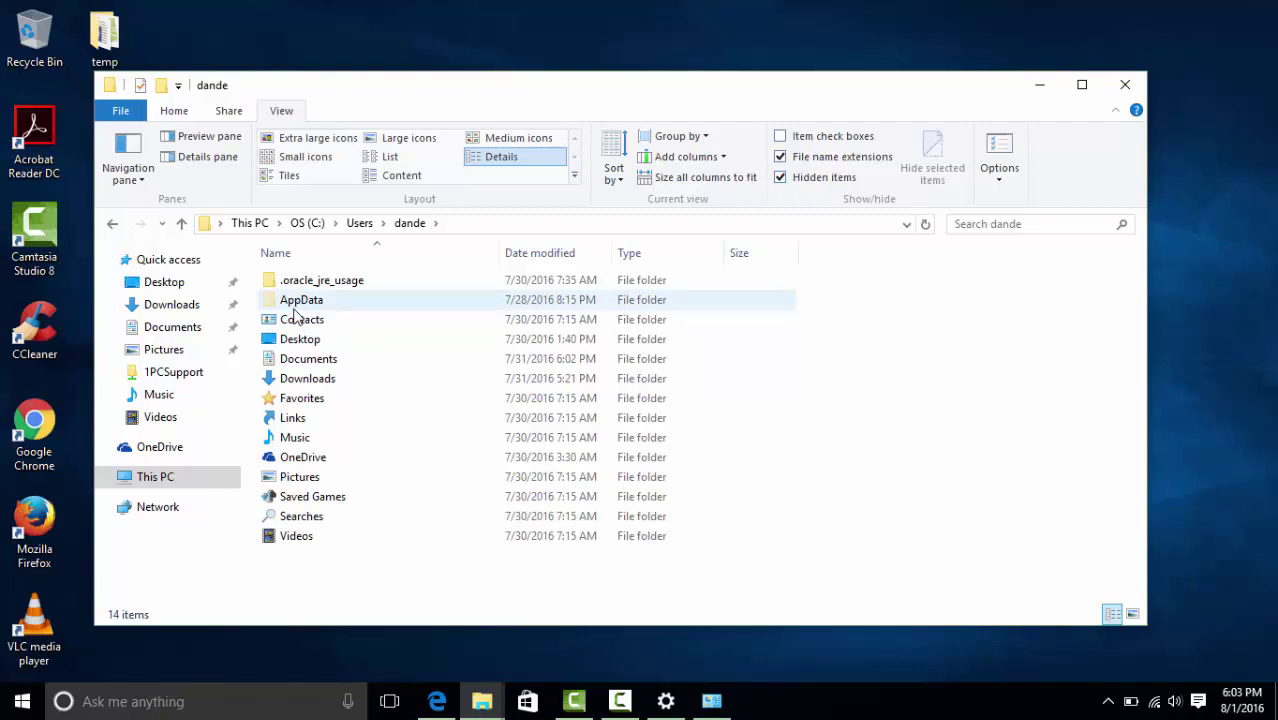
pyautogui.moveTo(295, 309)
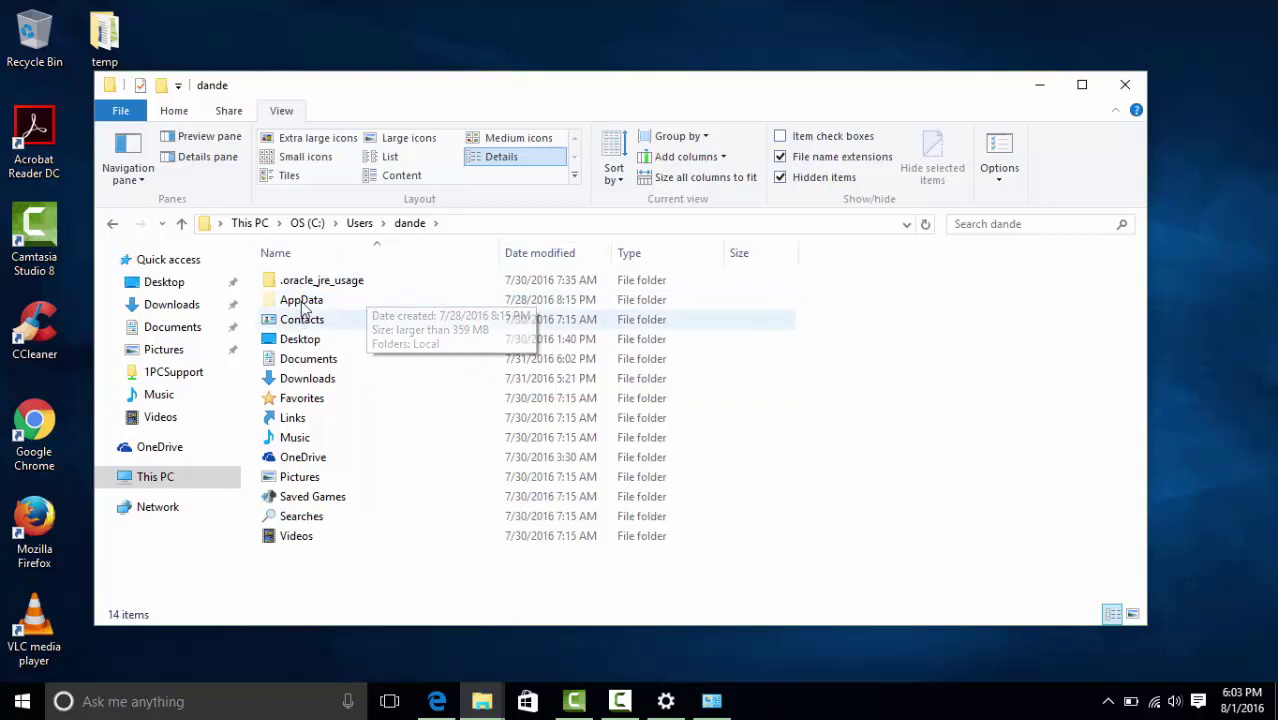
pyautogui.doubleClick(298, 302)
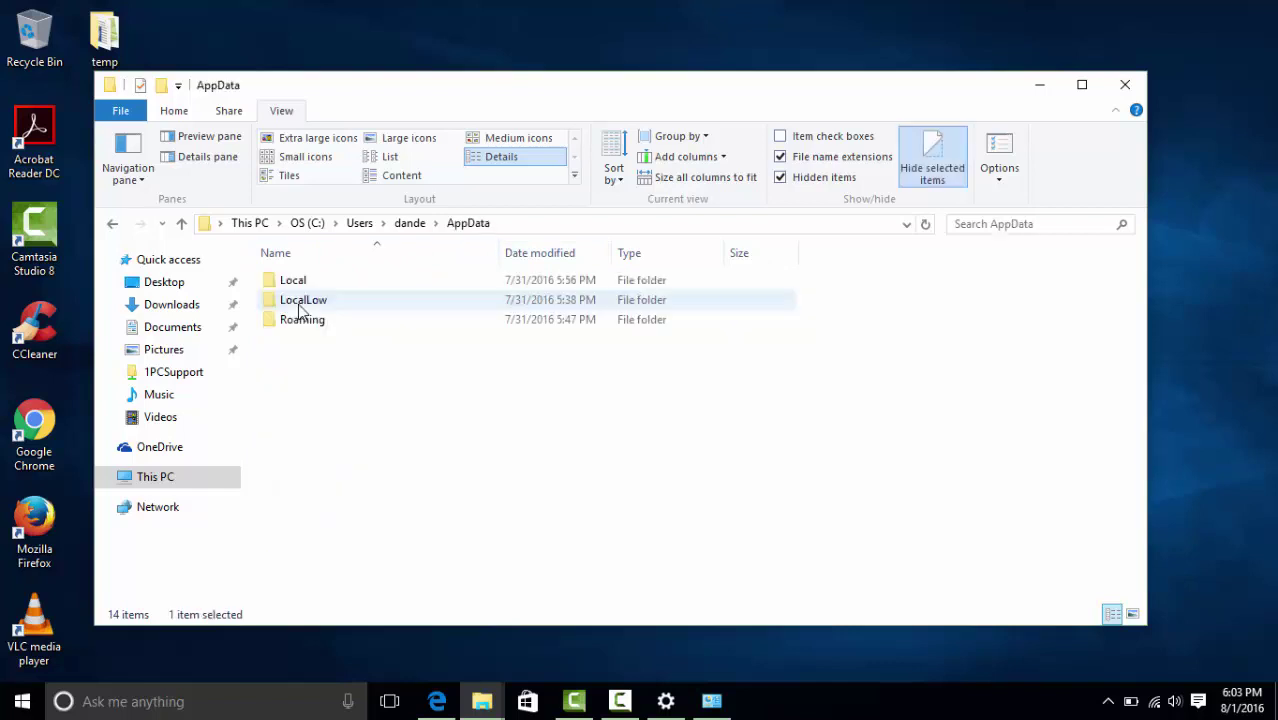
pyautogui.doubleClick(300, 283)
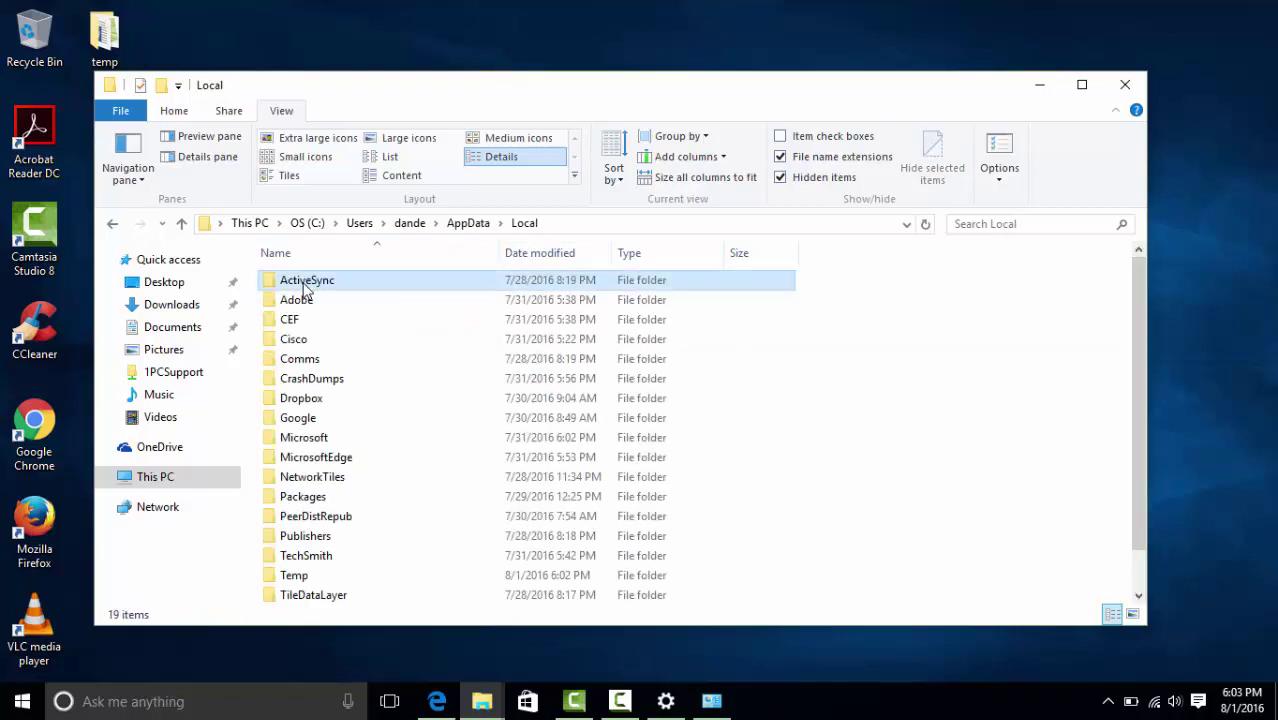
pyautogui.click(290, 280)
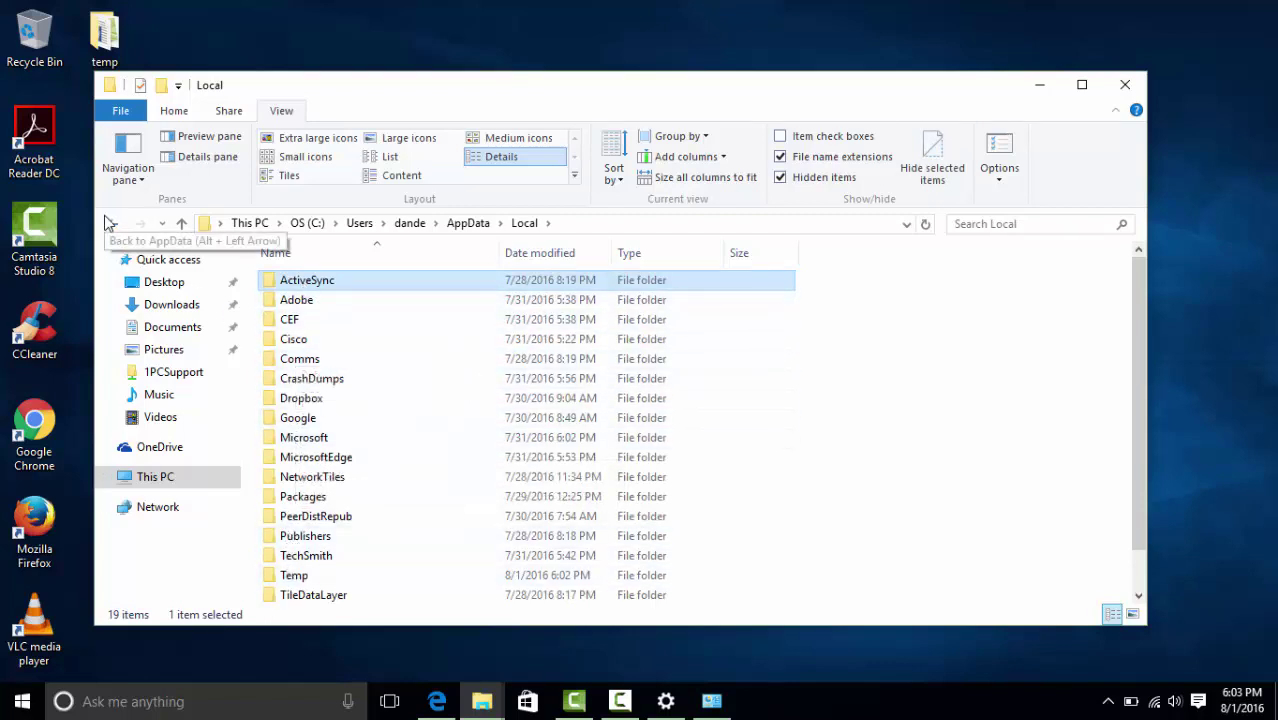
# Step: Return to the AppData folder, and open Control Panel with its items shown as small icons
pyautogui.click(111, 223)
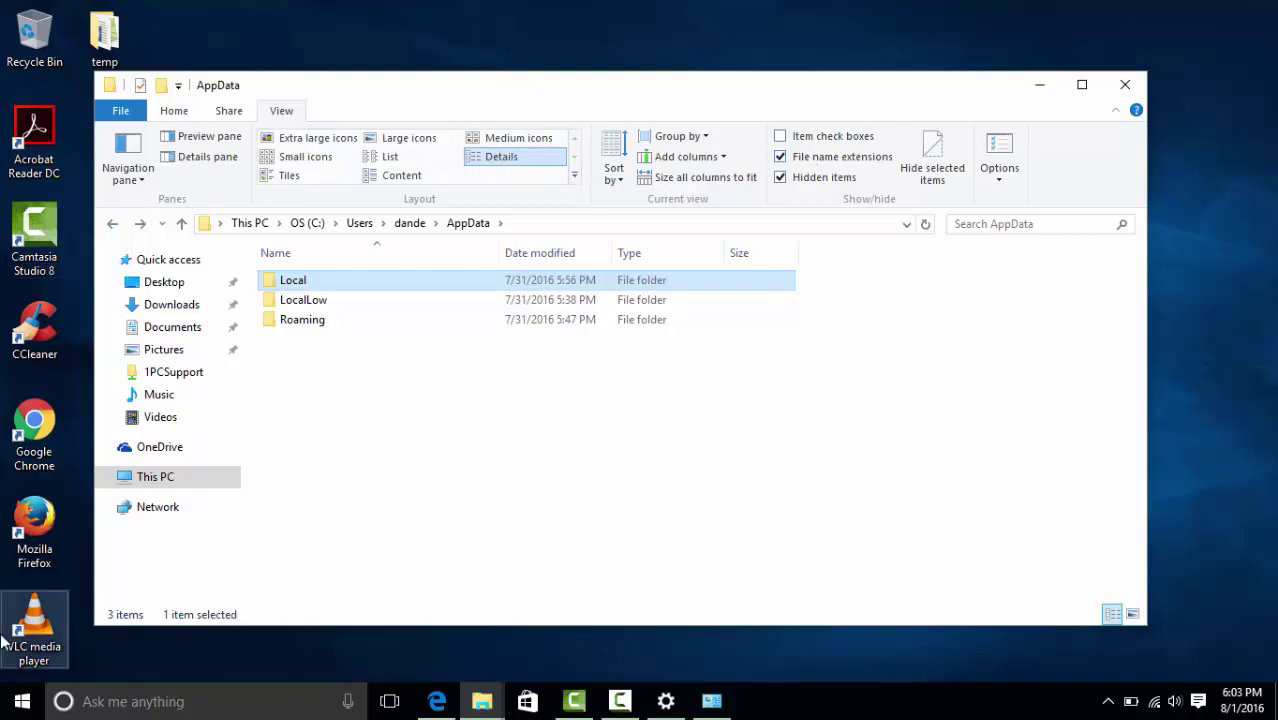
pyautogui.rightClick(17, 708)
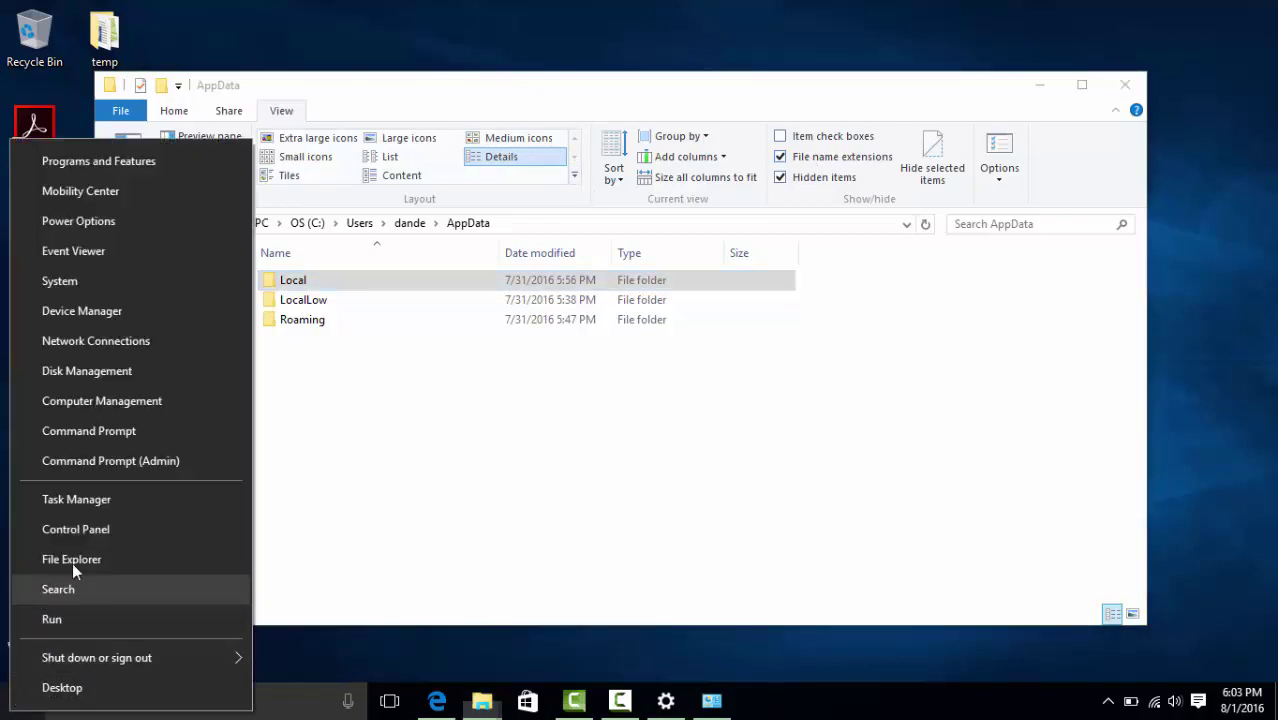
pyautogui.click(108, 529)
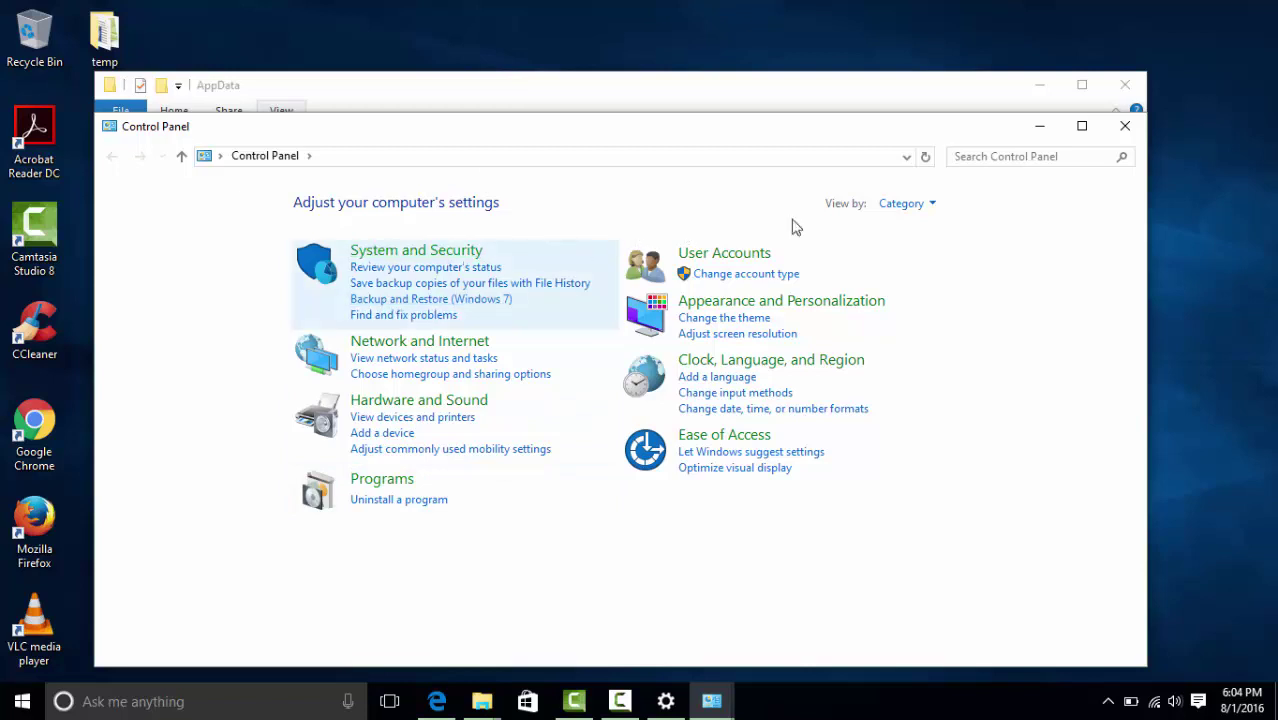
pyautogui.click(932, 205)
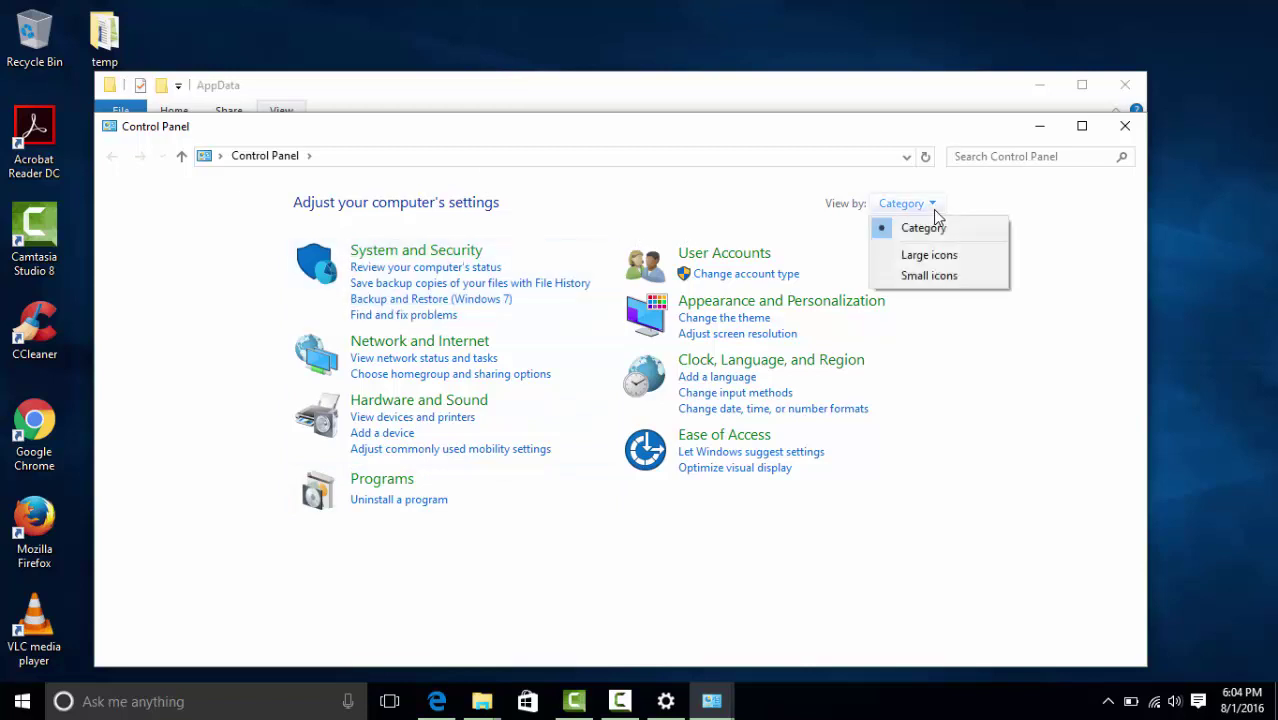
pyautogui.click(907, 277)
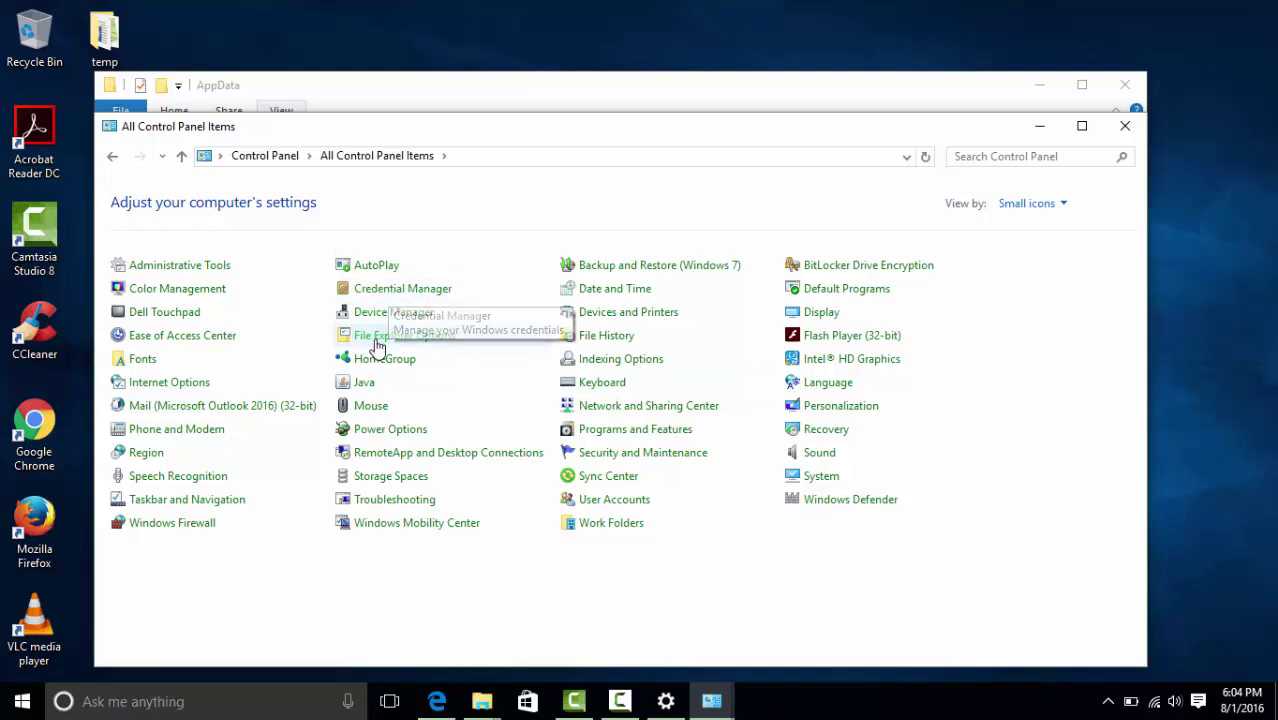
# Step: Examine the web and Windows credentials in Credential Manager, and return to the Control Panel category view
pyautogui.click(414, 291)
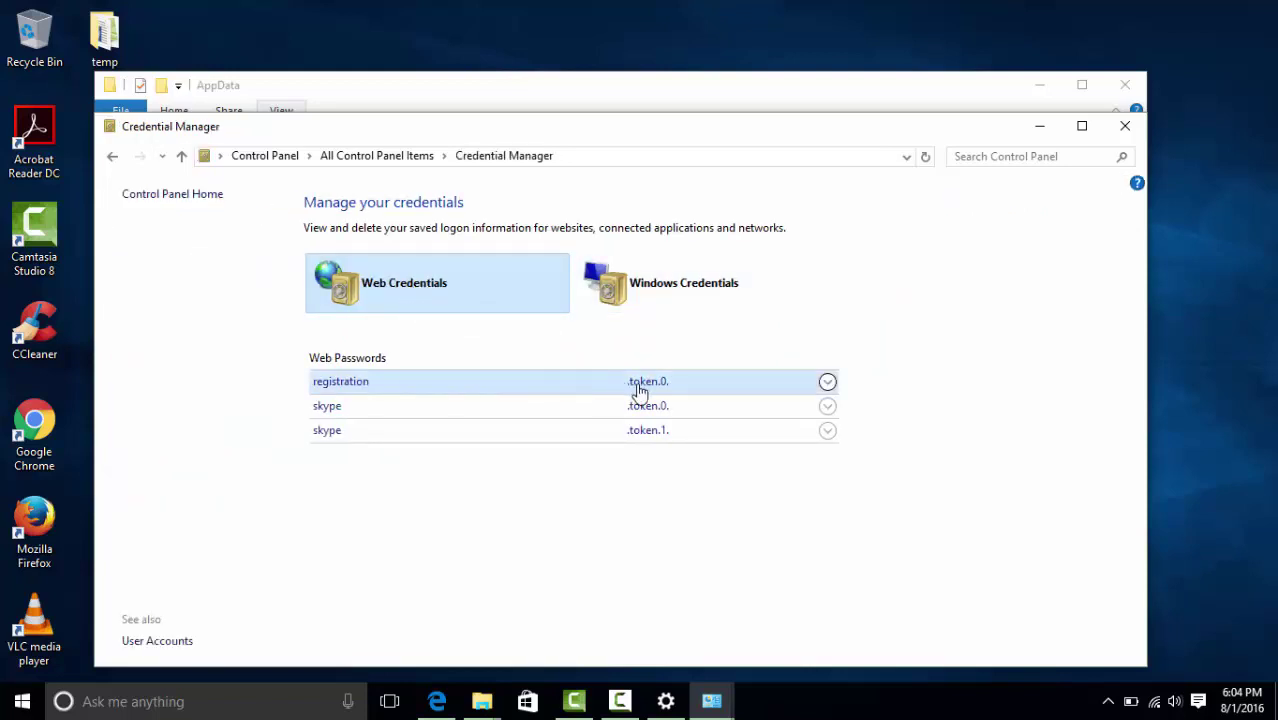
pyautogui.click(588, 312)
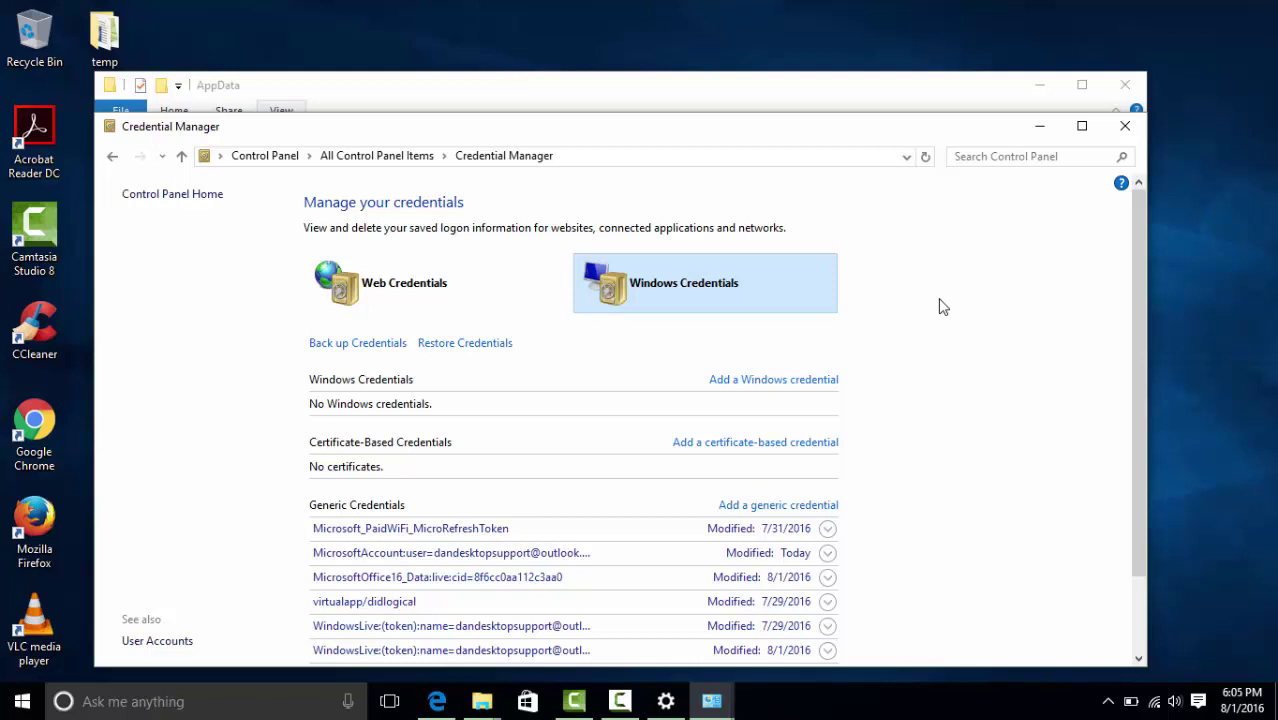
pyautogui.click(113, 157)
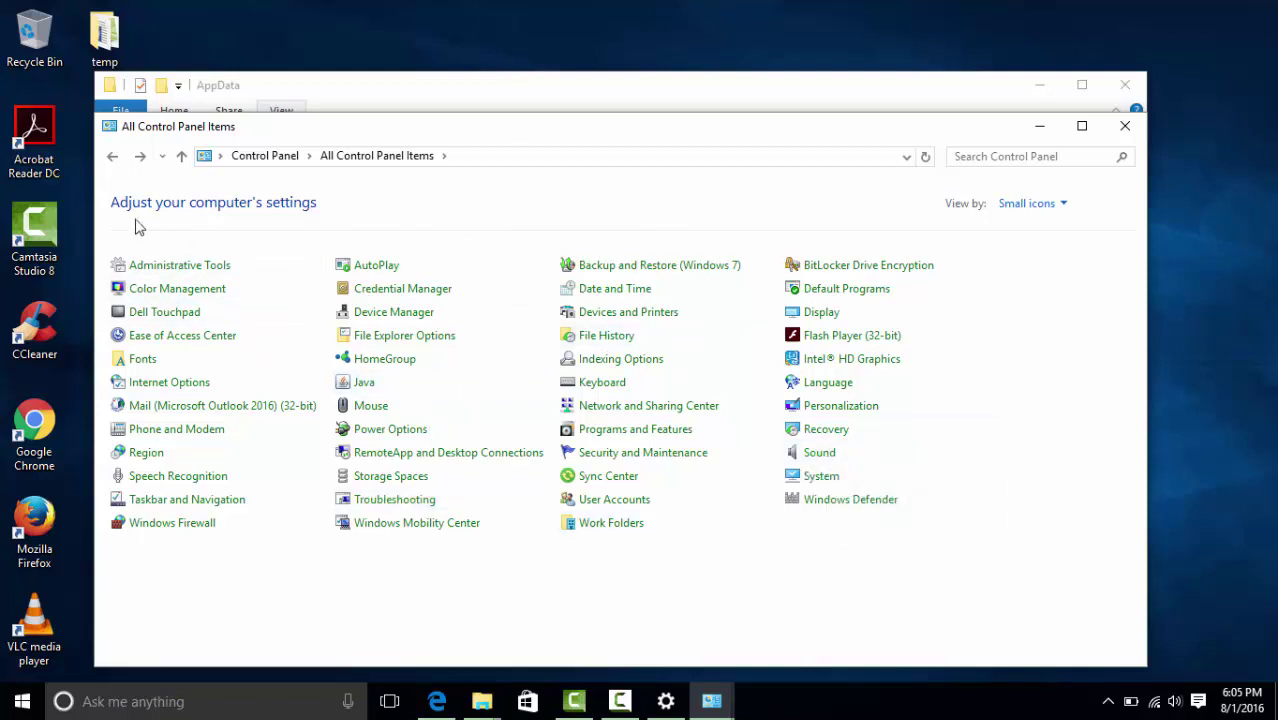
pyautogui.click(111, 164)
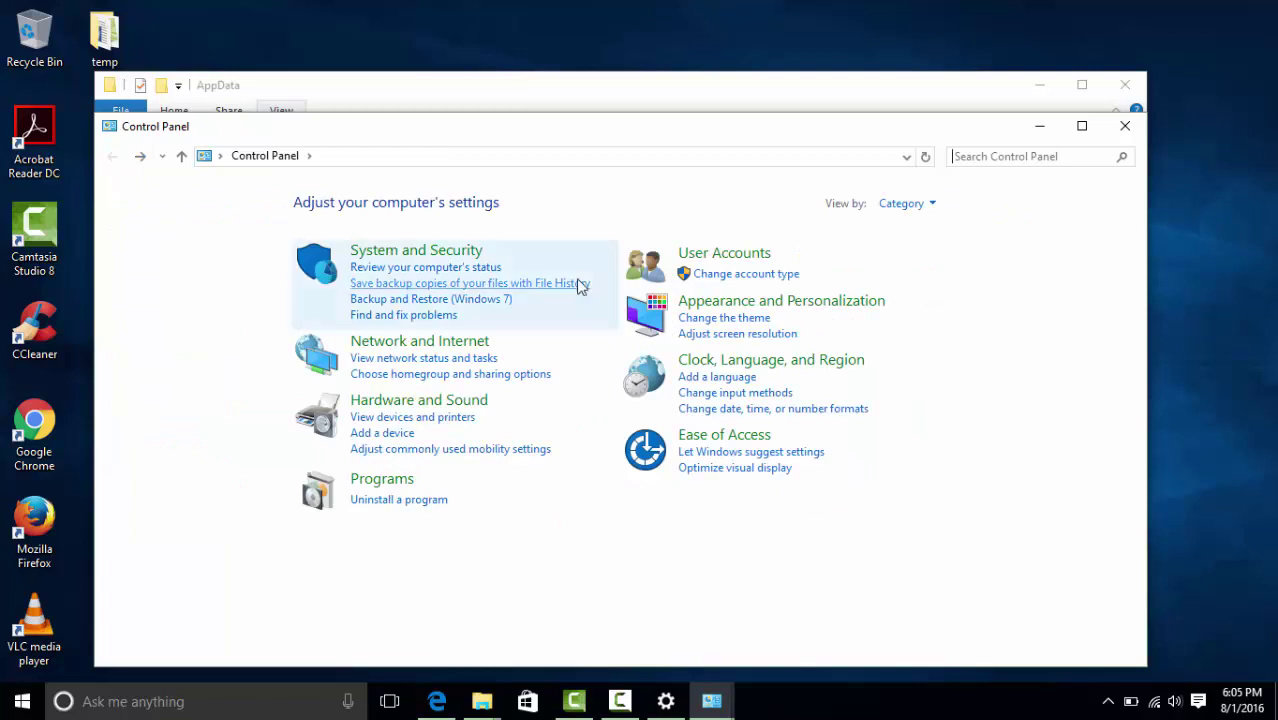
# Step: Open Task Manager to view the running apps, and close it
pyautogui.rightClick(12, 711)
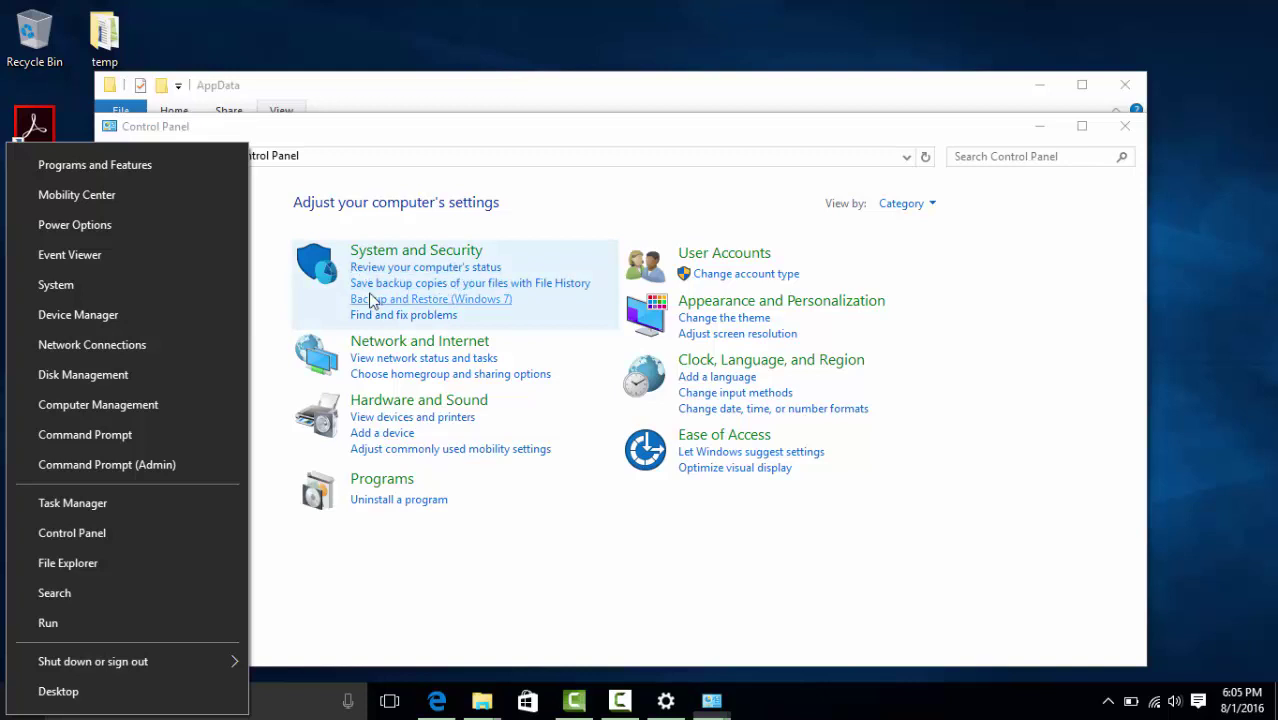
pyautogui.click(63, 501)
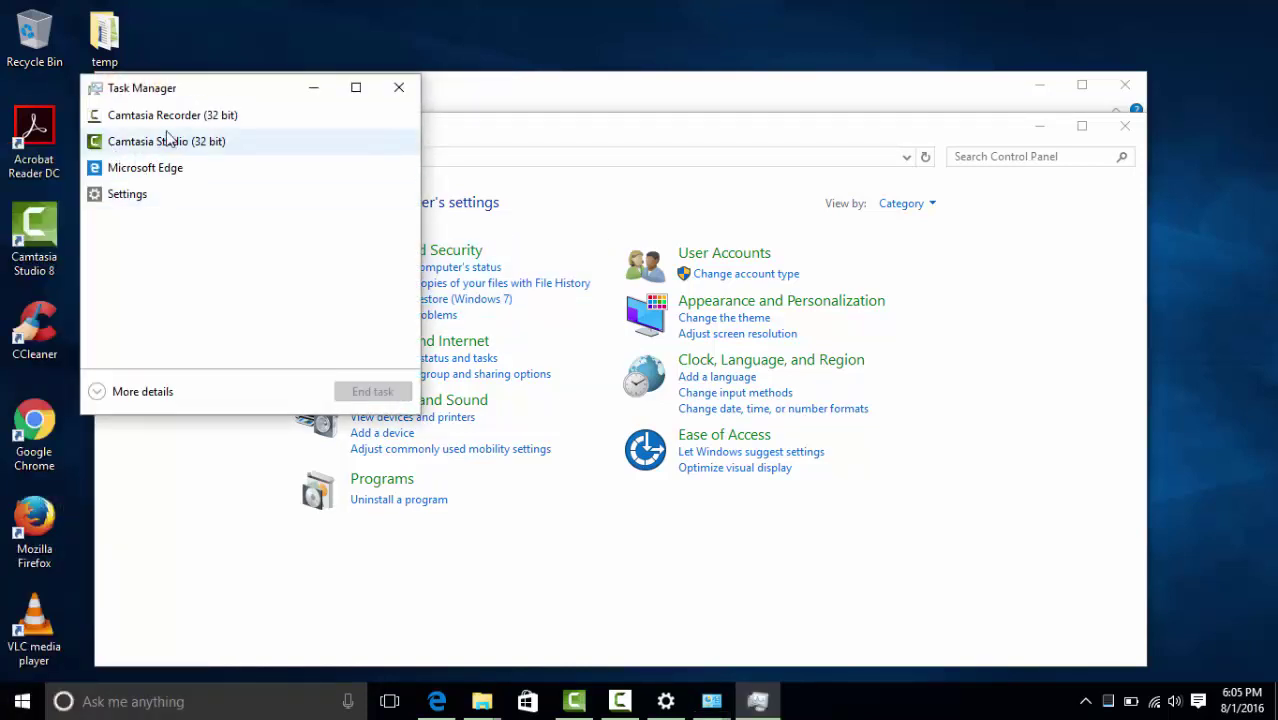
pyautogui.click(399, 87)
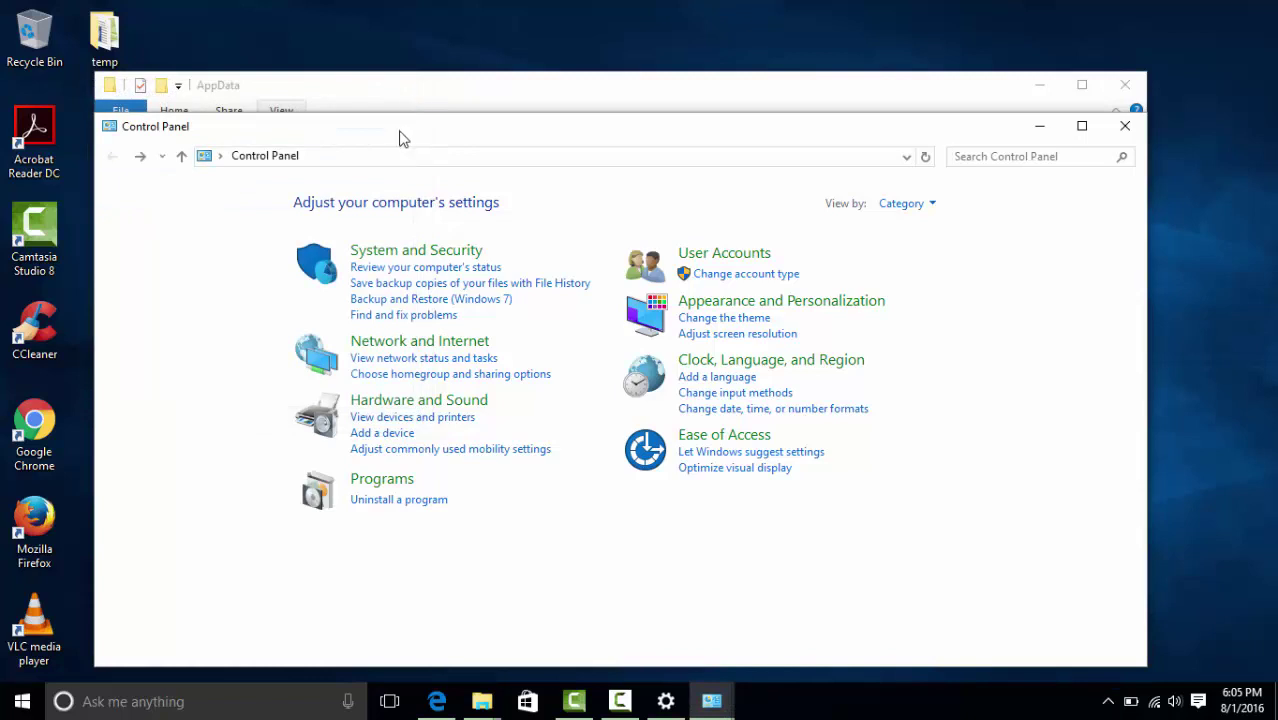
# Step: Review the Start button's shortcut menu without choosing anything, and close Control Panel
pyautogui.moveTo(399, 137); pyautogui.dragTo(417, 149)
pyautogui.rightClick(22, 701)
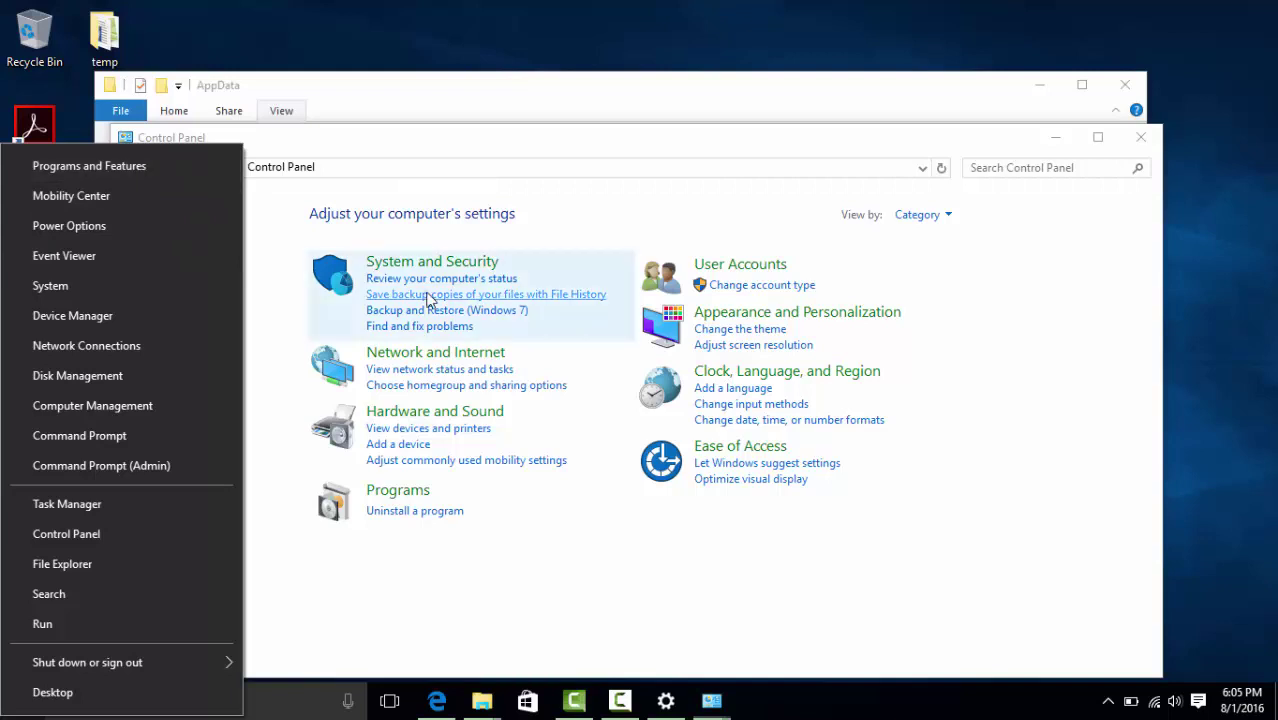
pyautogui.click(535, 243)
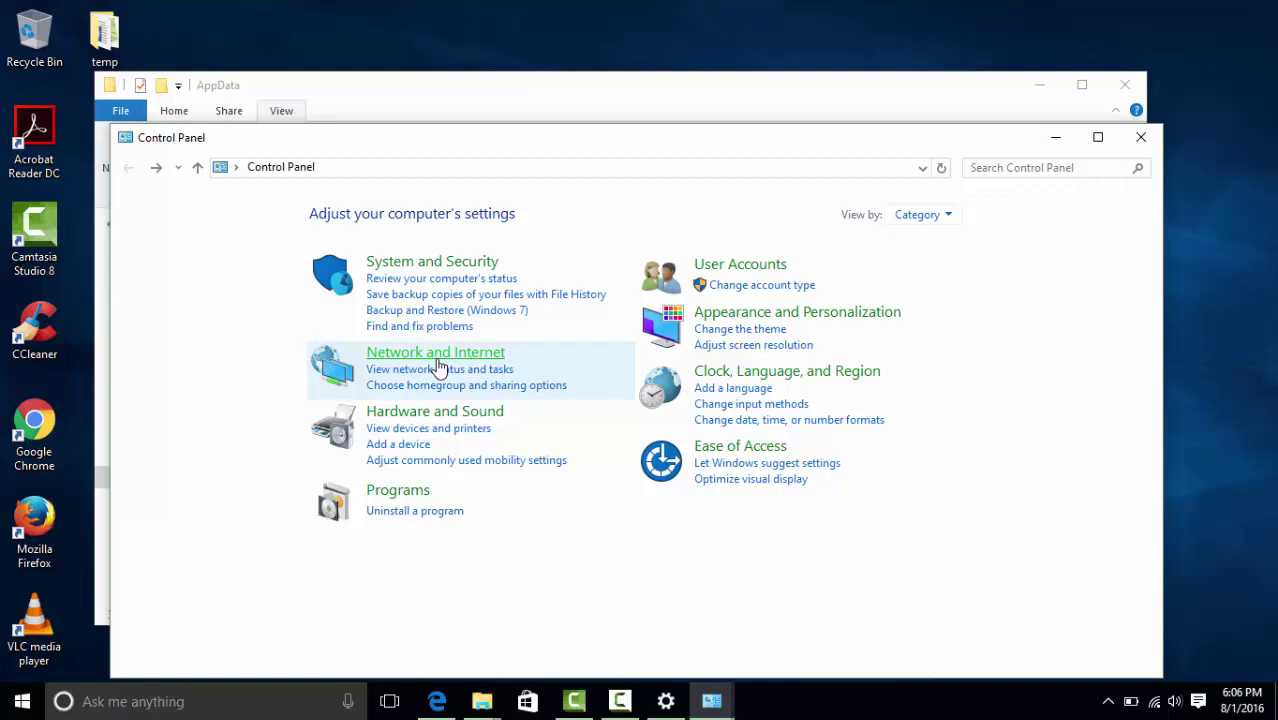
pyautogui.click(1140, 137)
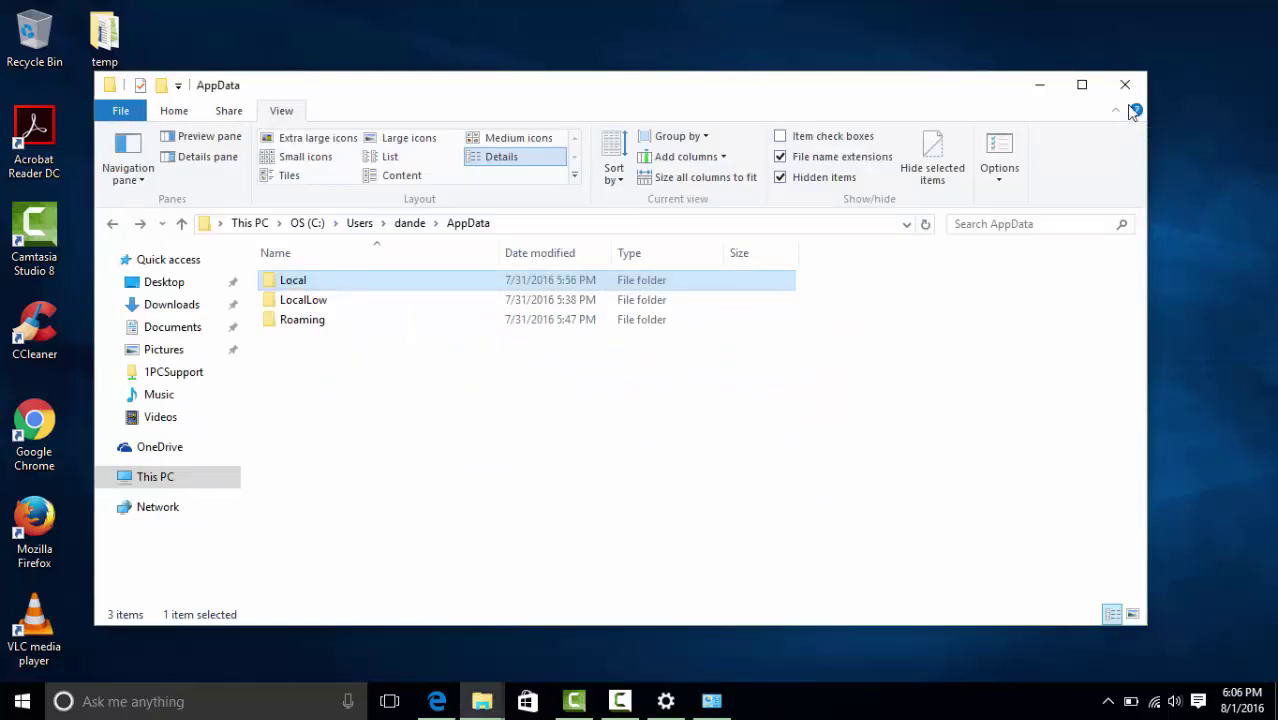
# Step: Switch to Microsoft Edge and highlight the titles of the three Getting Started lessons one after another on the course page
pyautogui.click(434, 704)
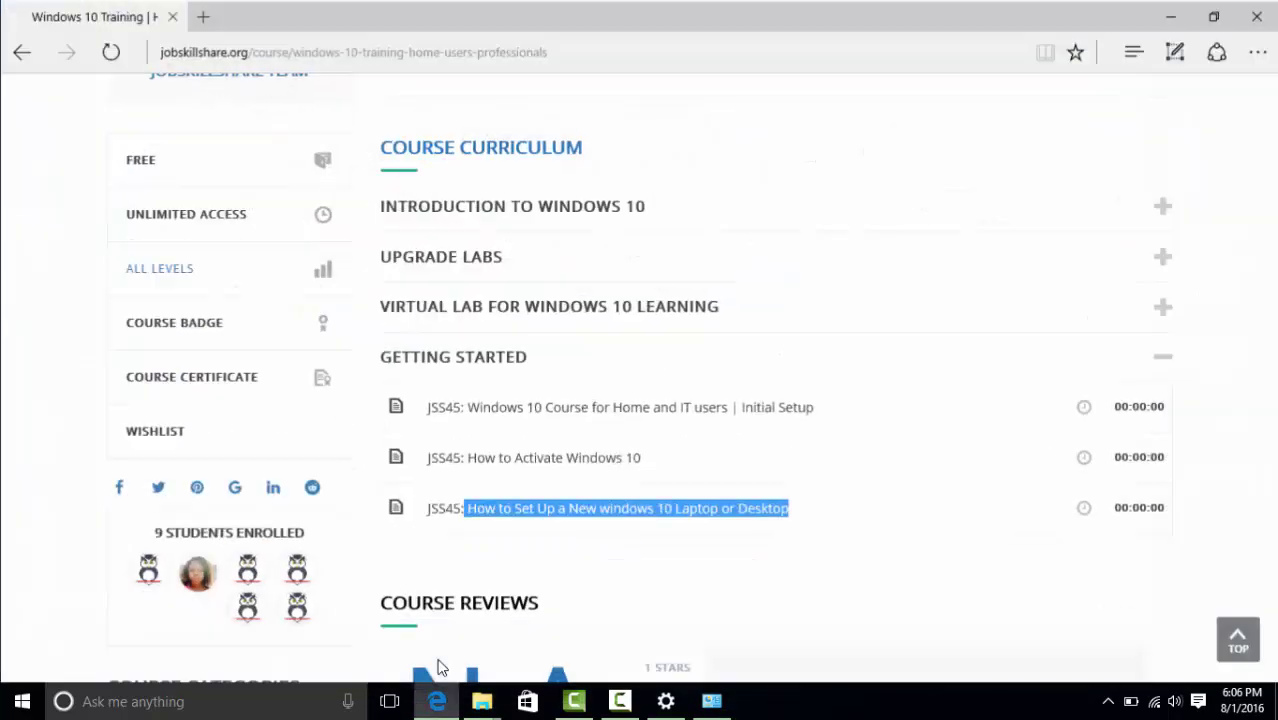
pyautogui.click(463, 540)
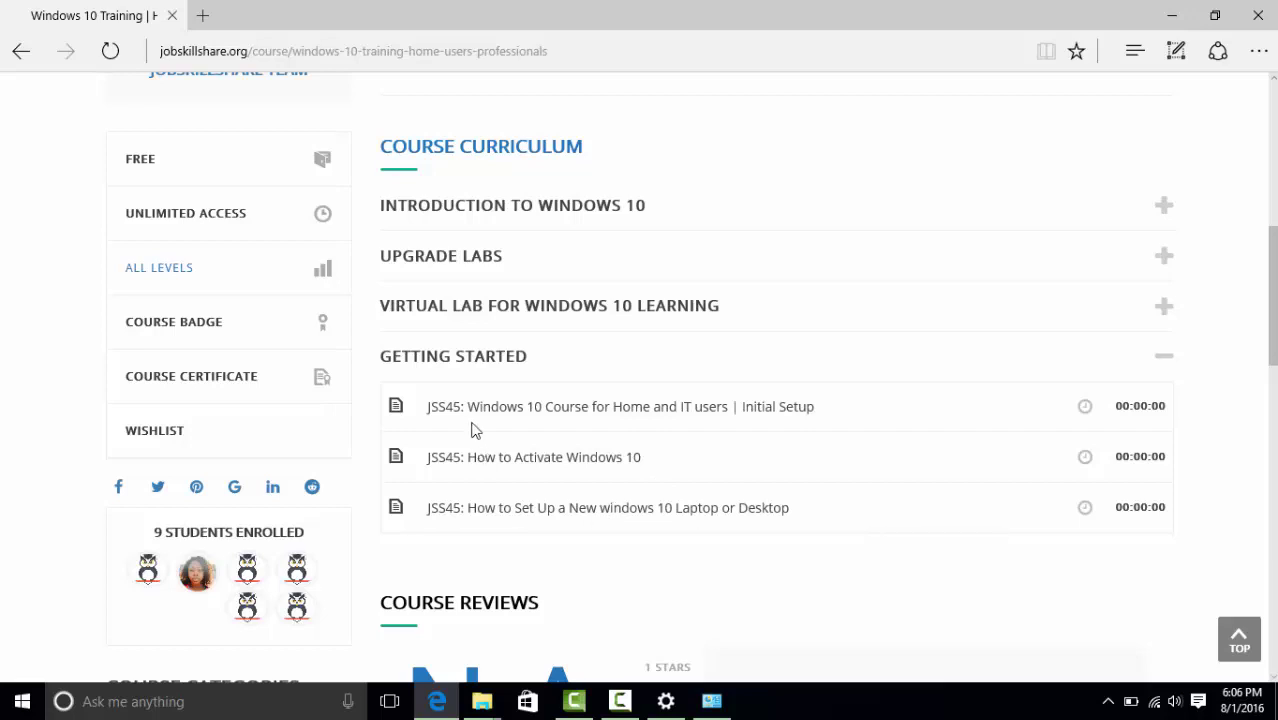
pyautogui.moveTo(466, 406); pyautogui.dragTo(837, 403)
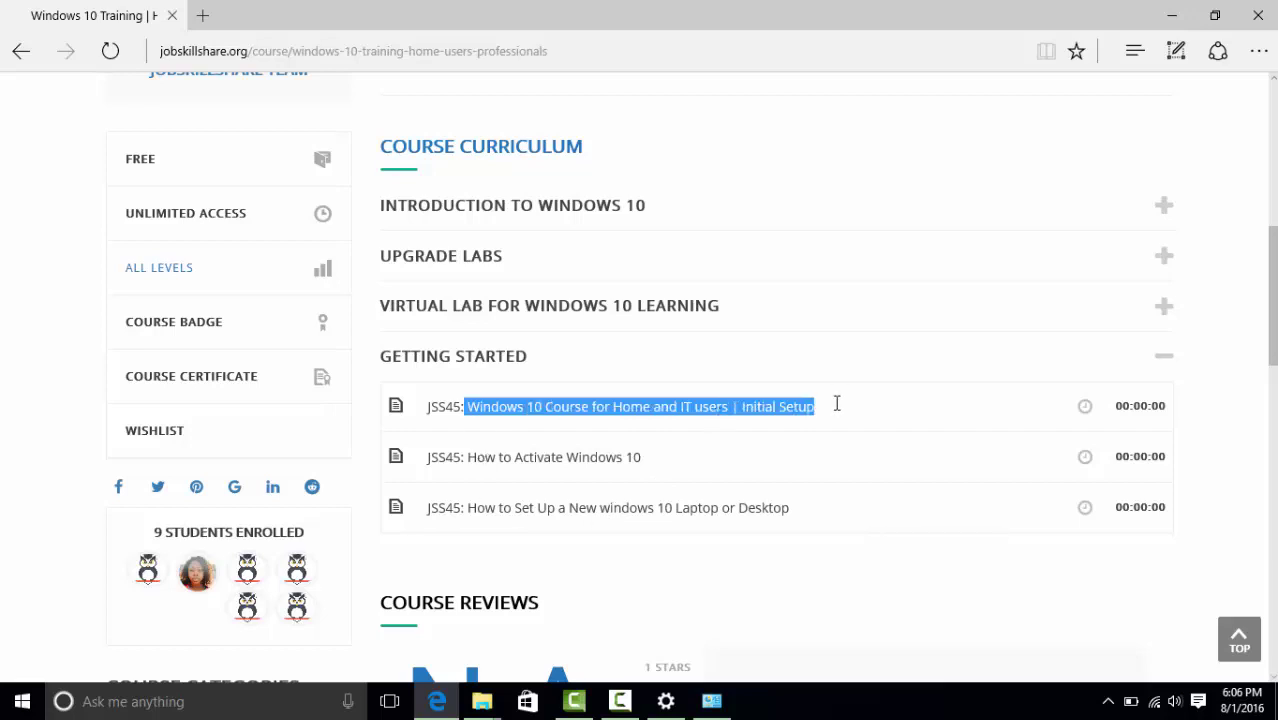
pyautogui.moveTo(467, 456); pyautogui.dragTo(790, 465)
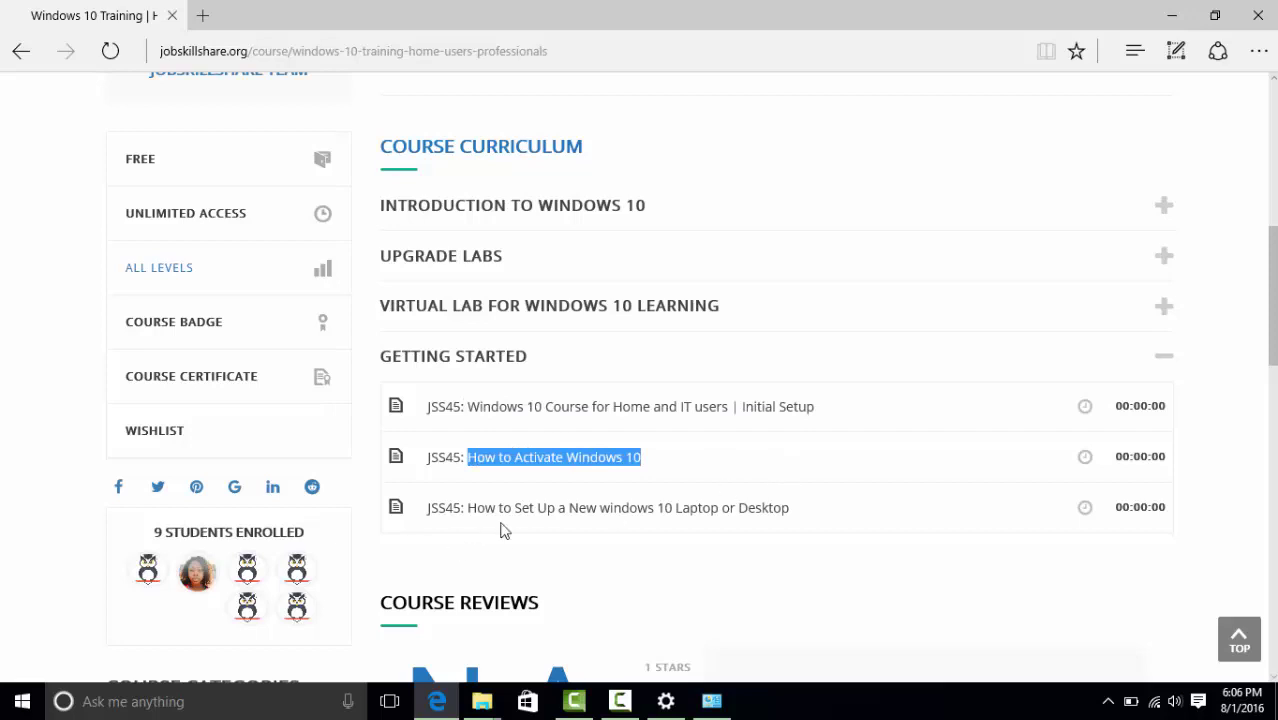
pyautogui.moveTo(468, 507); pyautogui.dragTo(830, 511)
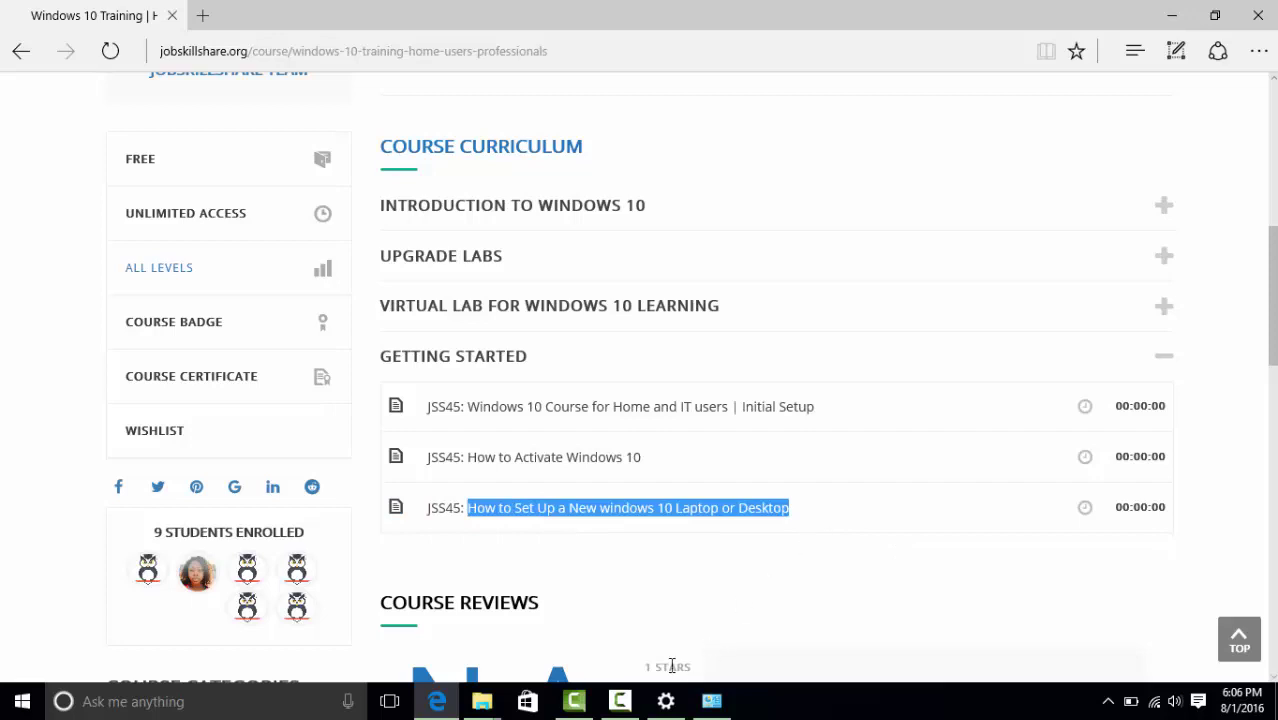